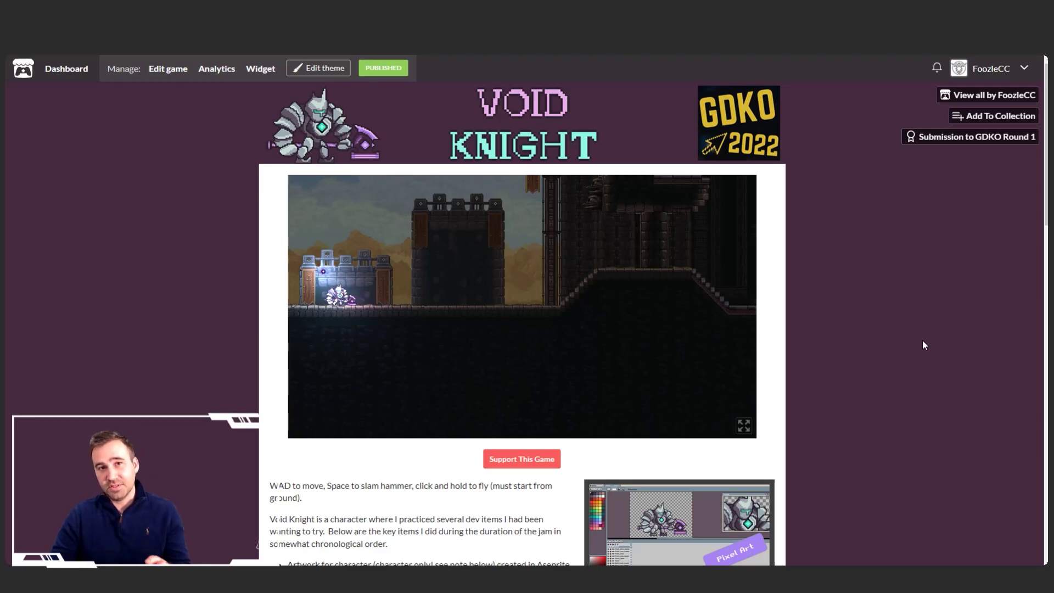
Show the Void Knight game in full screen
left_click(743, 425)
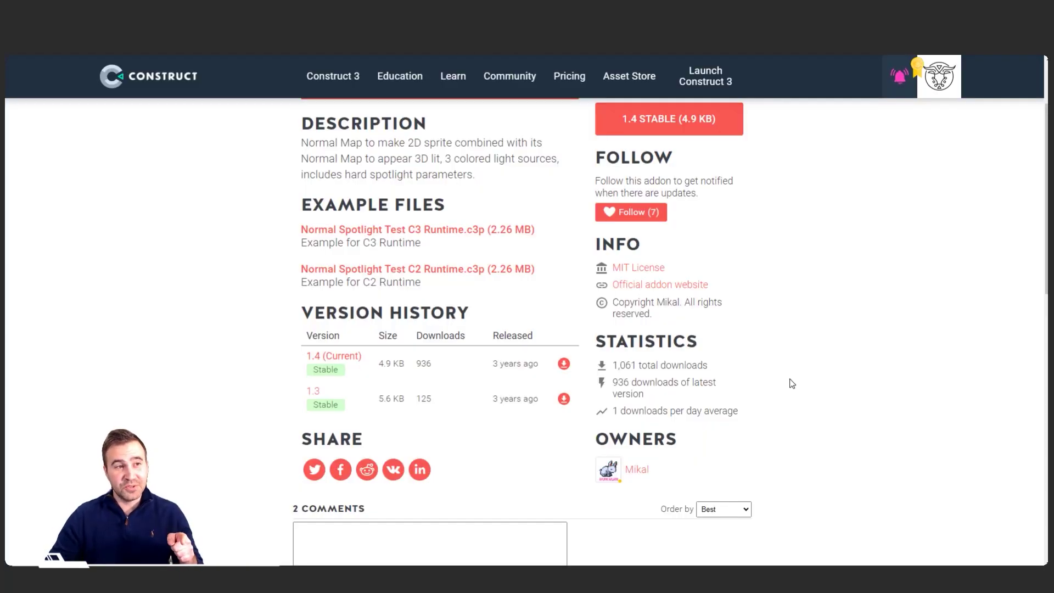
Review the NormalMapExtended and NormalmapProcedural addon pages, including their descriptions, example files and version history
scroll(350, 313, "up", 2)
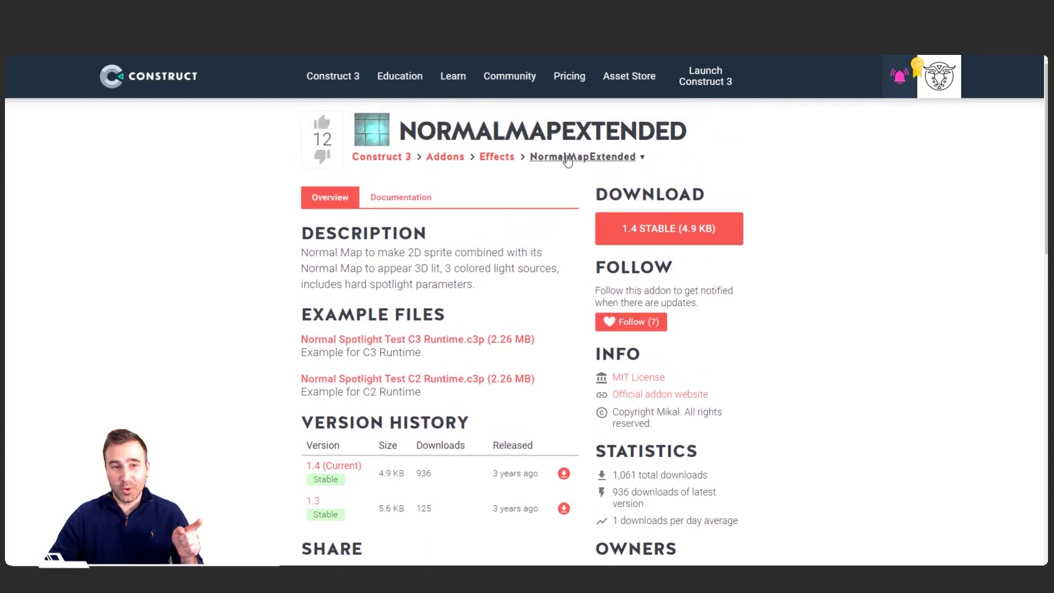
scroll(549, 158, "down", 1)
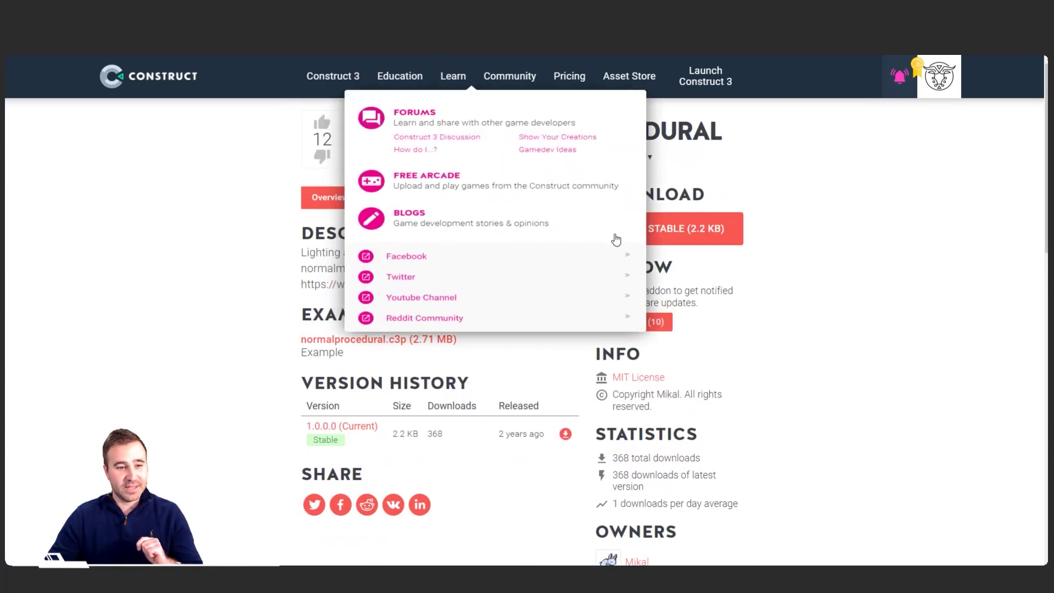
scroll(604, 229, "down", 1)
scroll(489, 208, "up", 1)
scroll(792, 359, "down", 1)
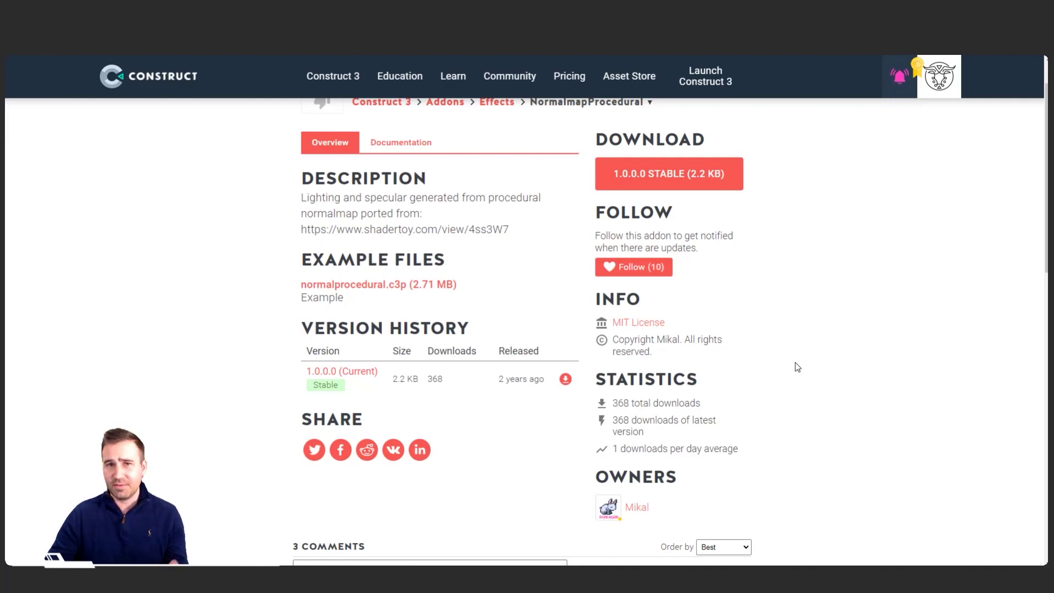
scroll(794, 365, "up", 1)
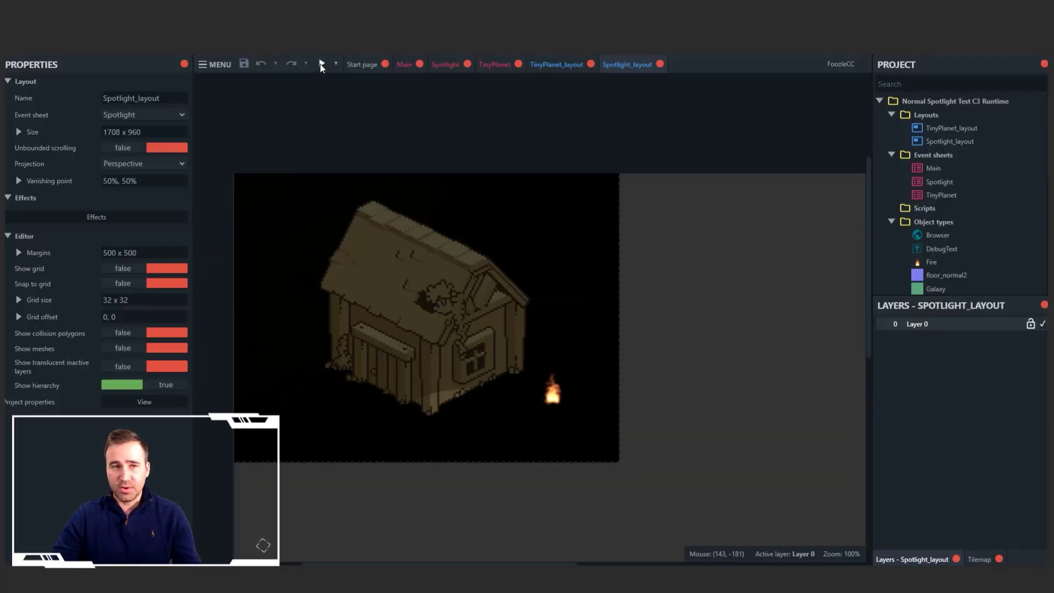
Preview the Spotlight_layout to see the firelight on the house, and close the preview
left_click(322, 65)
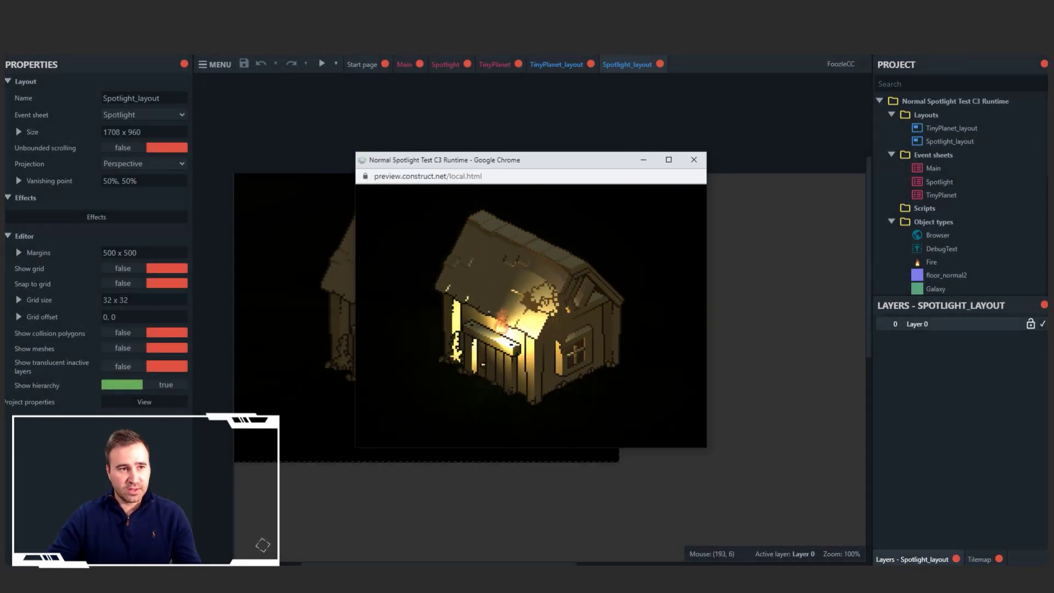
left_click(694, 160)
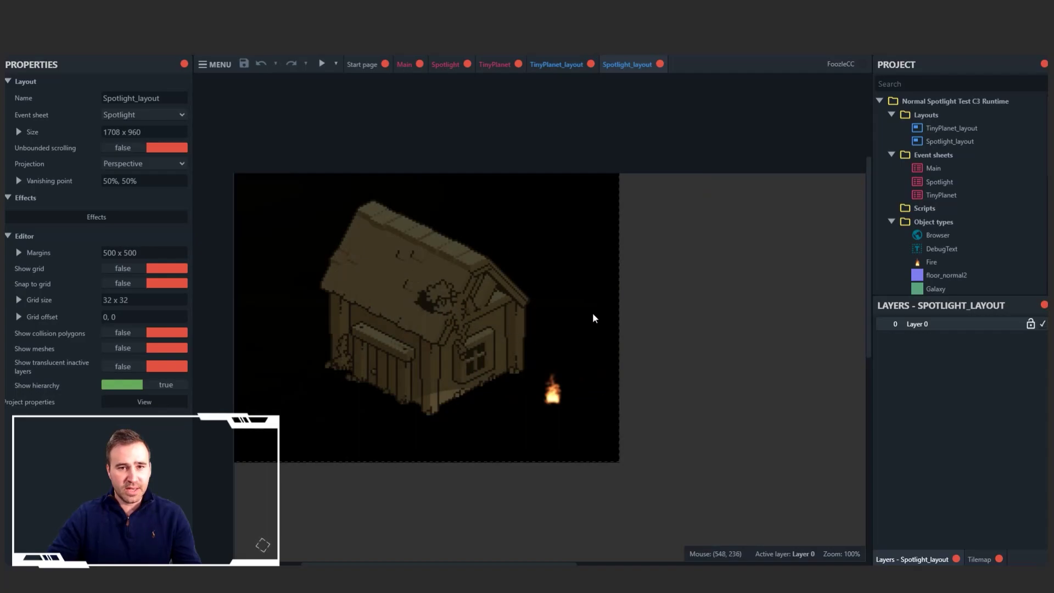
Move the House_normal sprite off the house to position 689, 47, and shift the House sprite slightly up
left_click_drag(511, 301, 843, 303)
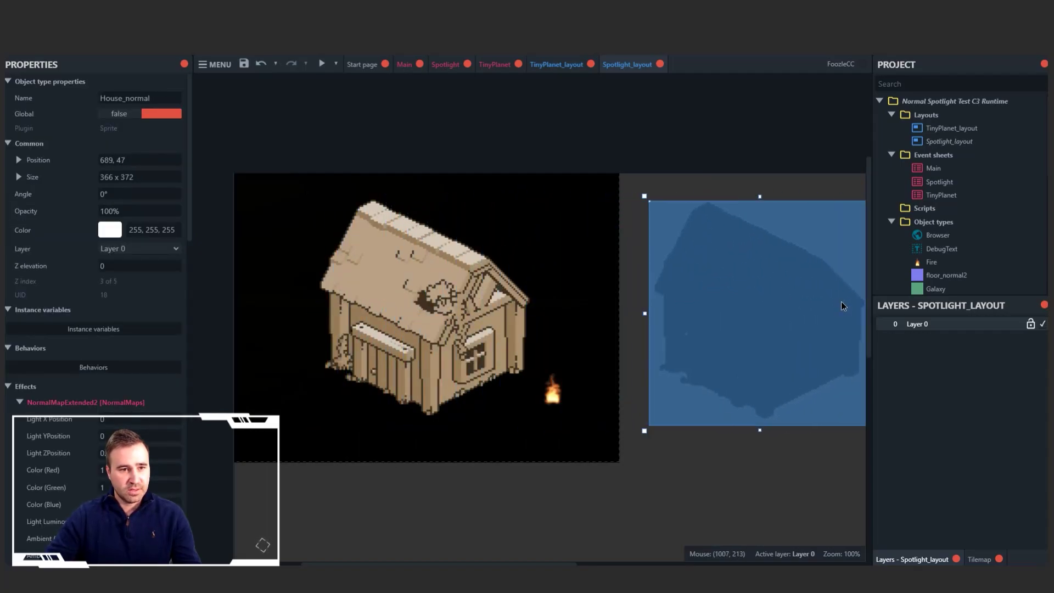
left_click(535, 261)
left_click_drag(534, 258, 500, 286)
Inspect the floor_normal2 image and the HouseNormal animation of House_normal, closing the animations editor after each
double_click(948, 276)
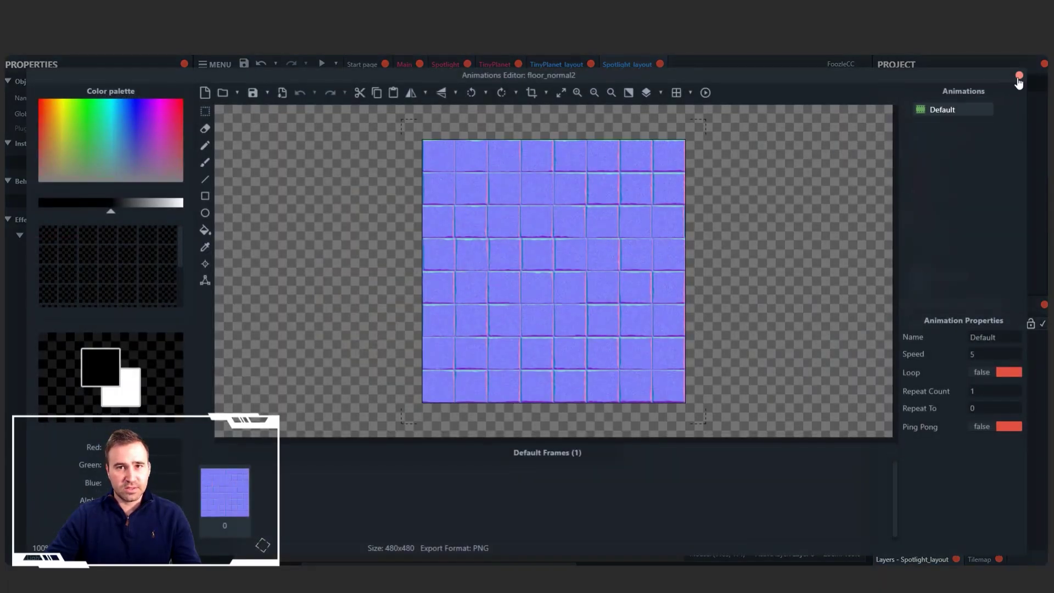
left_click(1019, 77)
scroll(973, 217, "down", 5)
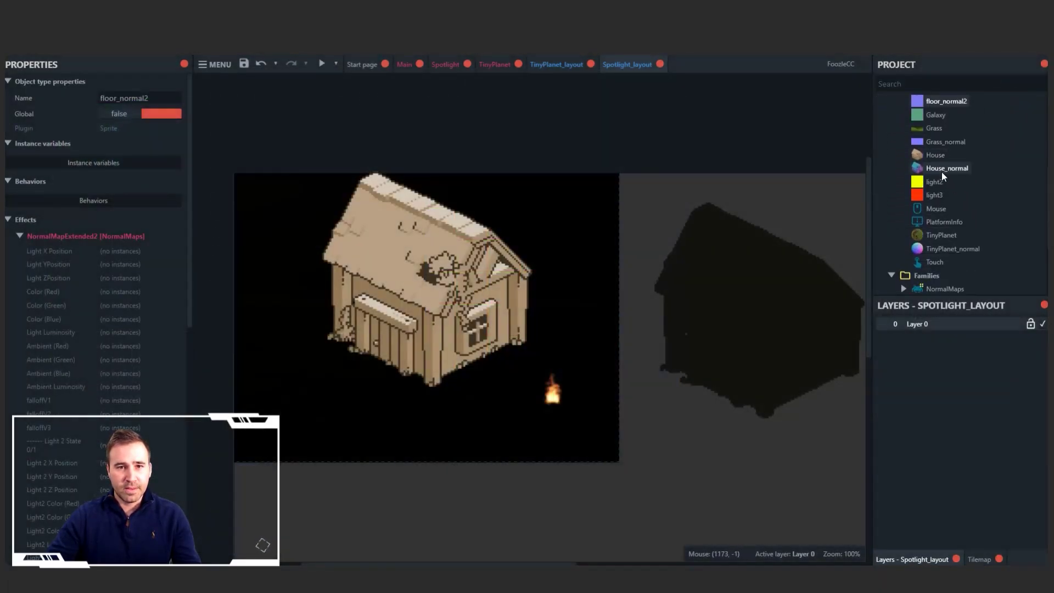
double_click(944, 167)
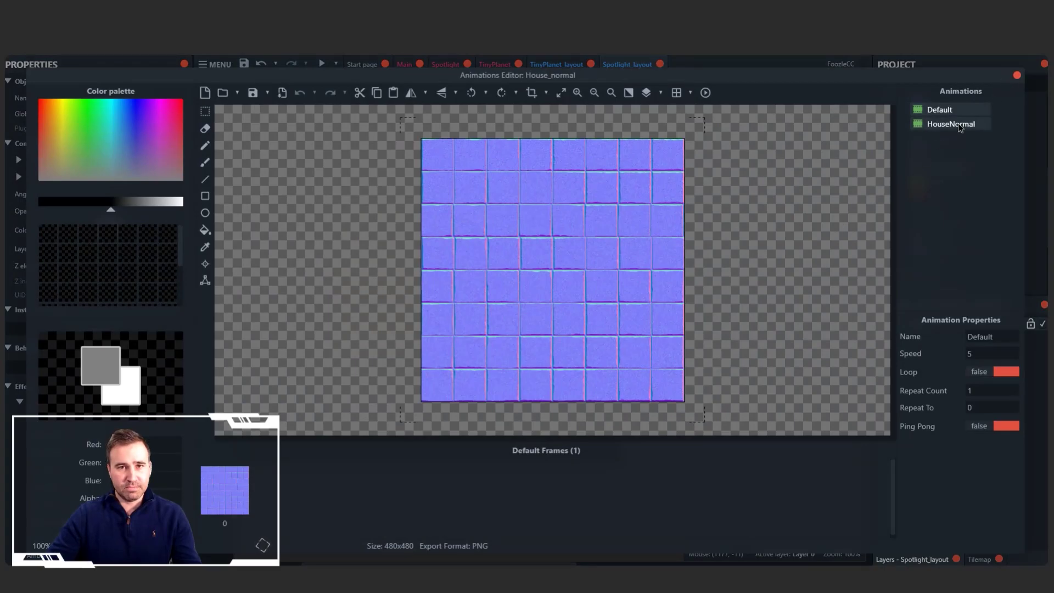
left_click(959, 125)
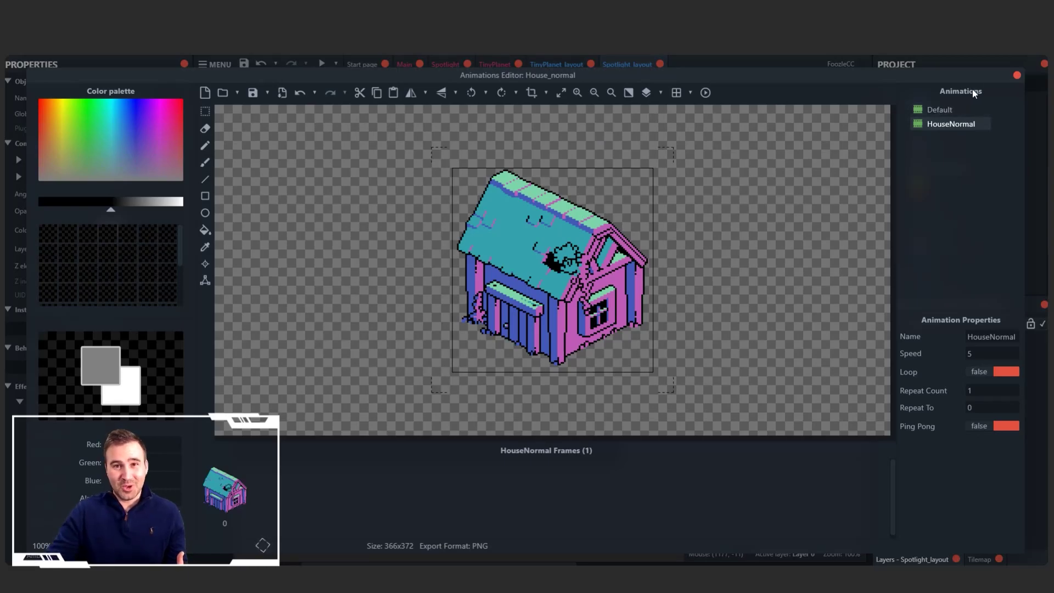
left_click(1017, 76)
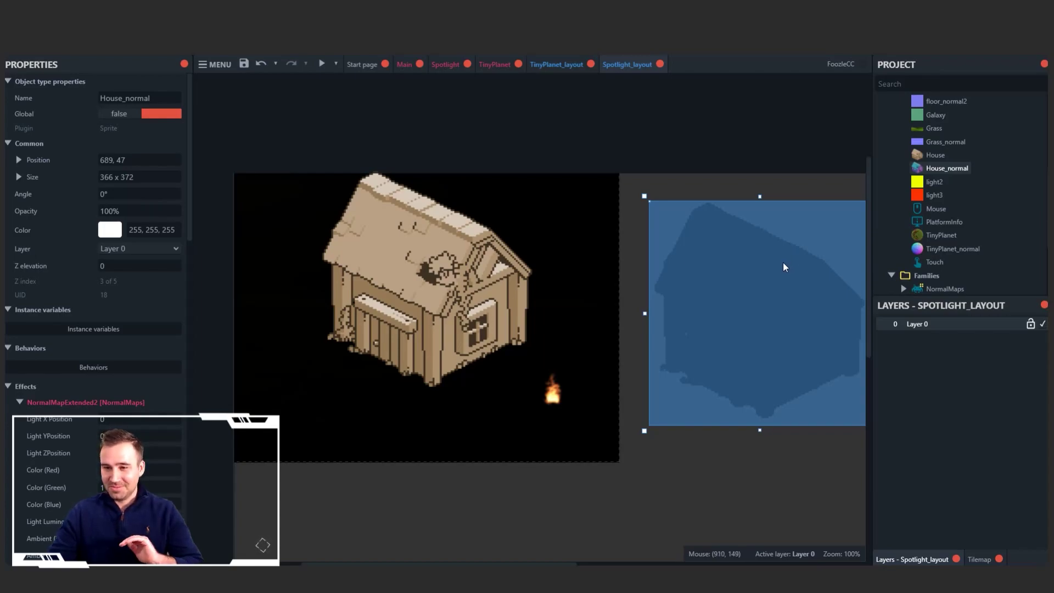
Move the House_normal sprite to position 436, 9 and look through its NormalMapExtended2 effect parameters
left_click_drag(783, 268, 630, 245)
scroll(94, 384, "down", 3)
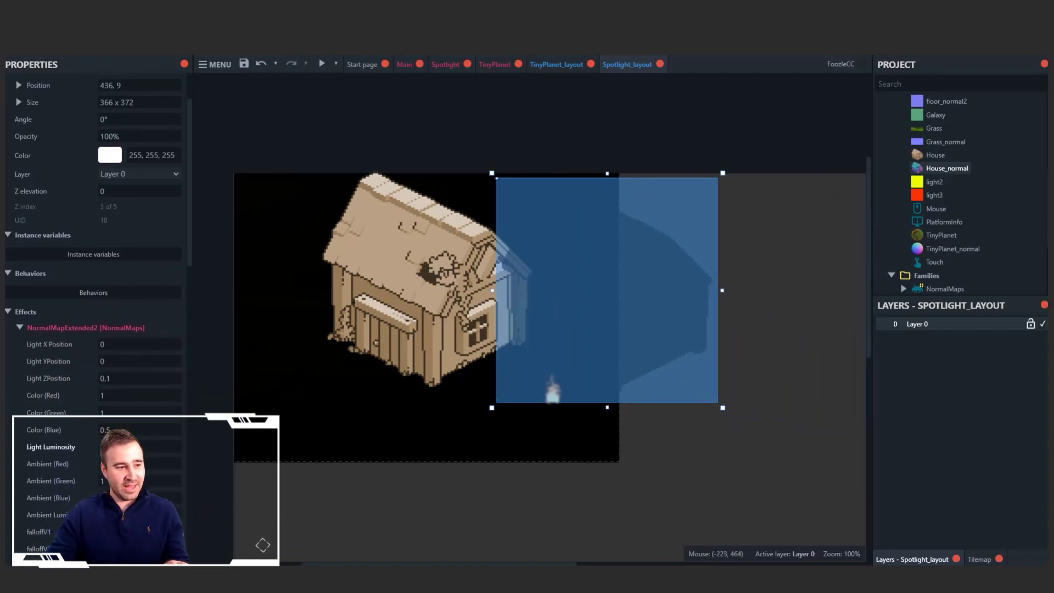
scroll(133, 294, "down", 2)
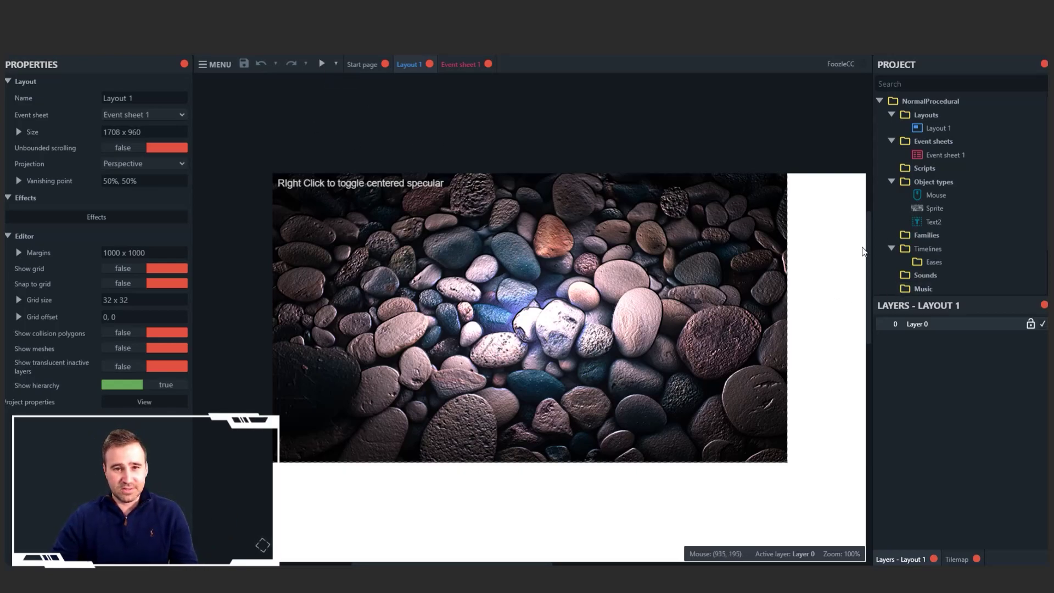
Inspect Animation 2 and Animation 3 of the Sprite object in the NormalProcedural project
double_click(934, 207)
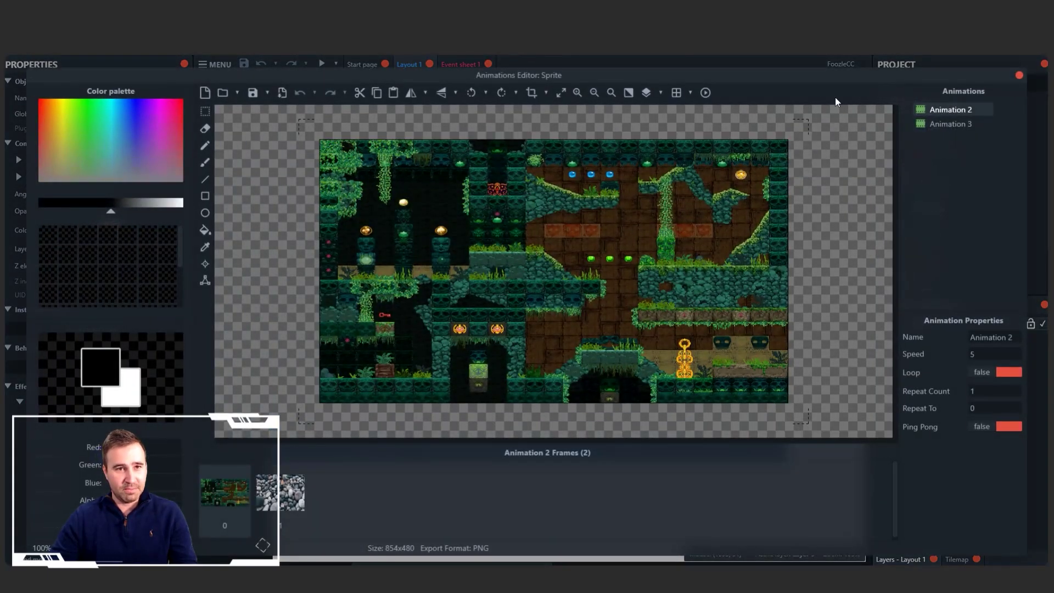
left_click(958, 123)
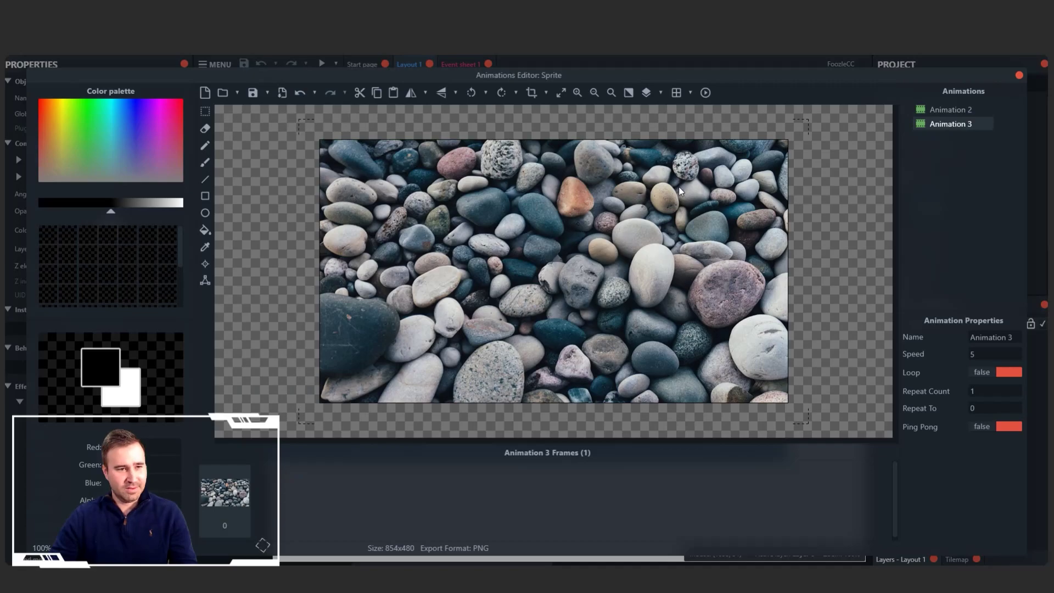
left_click(1019, 75)
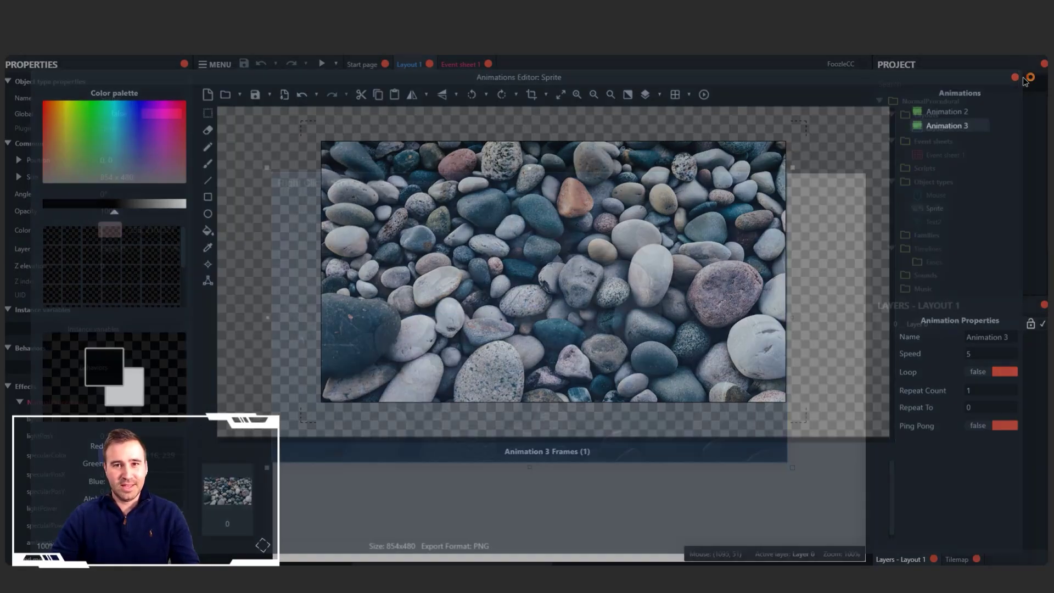
Preview the NormalProcedural project to see the lit stones, and close the preview
left_click(321, 64)
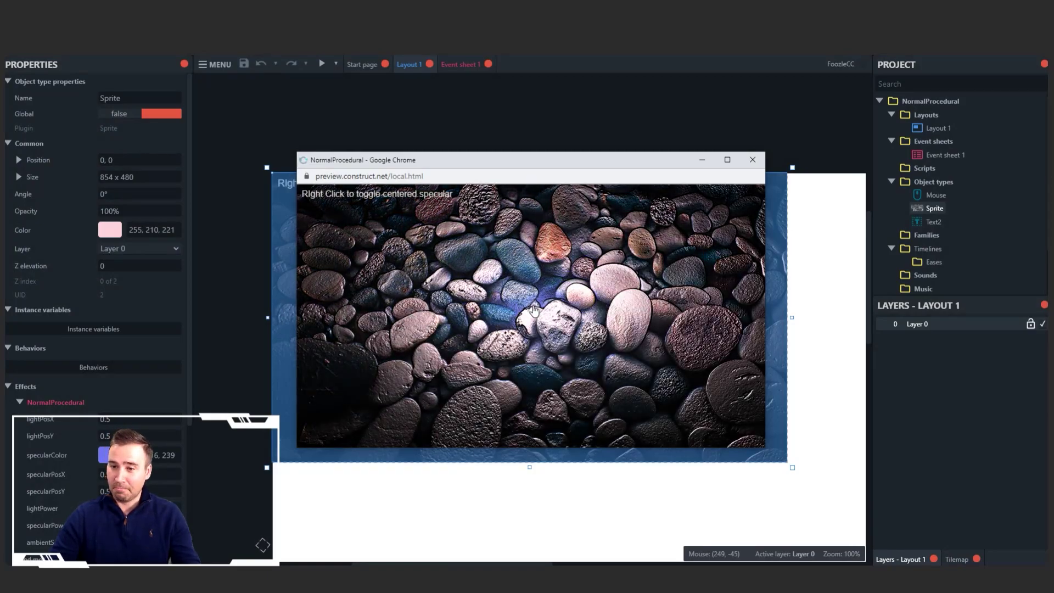
left_click(753, 160)
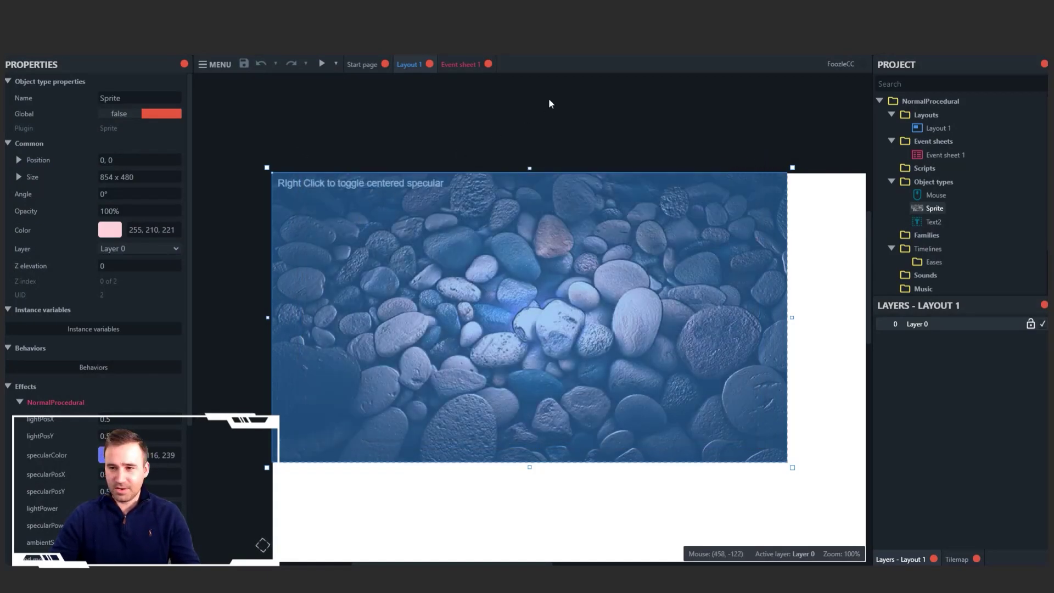
Select the Sprite object and examine its NormalProcedural effect parameters
left_click(531, 127)
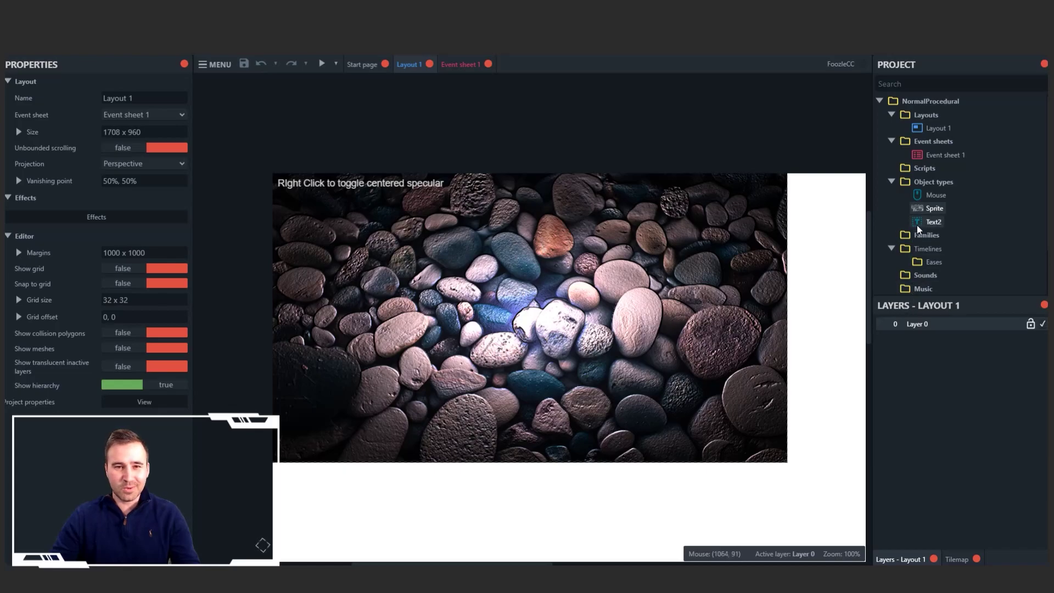
left_click(934, 208)
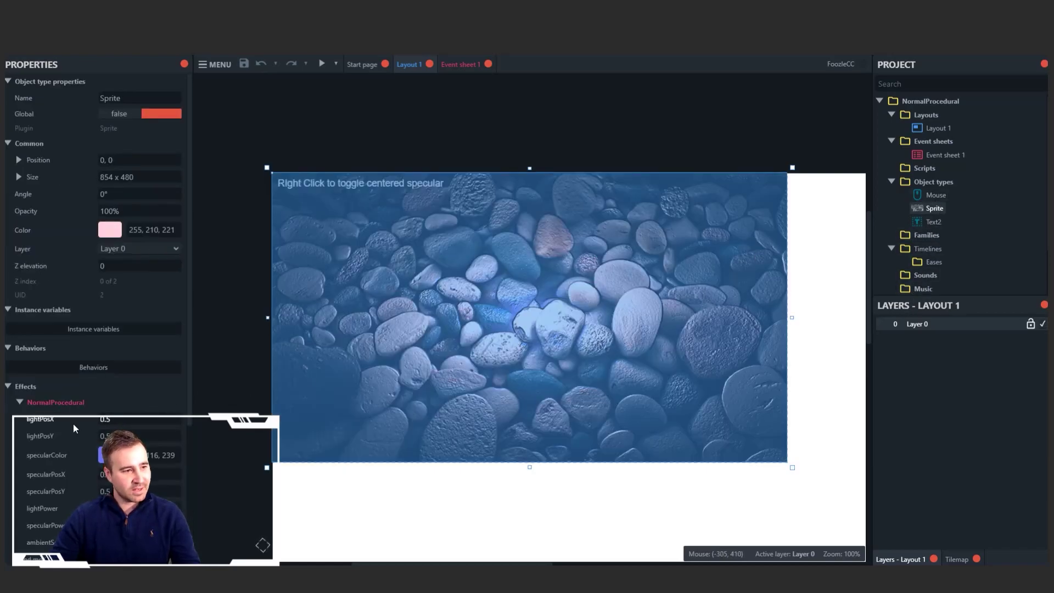
scroll(76, 425, "down", 3)
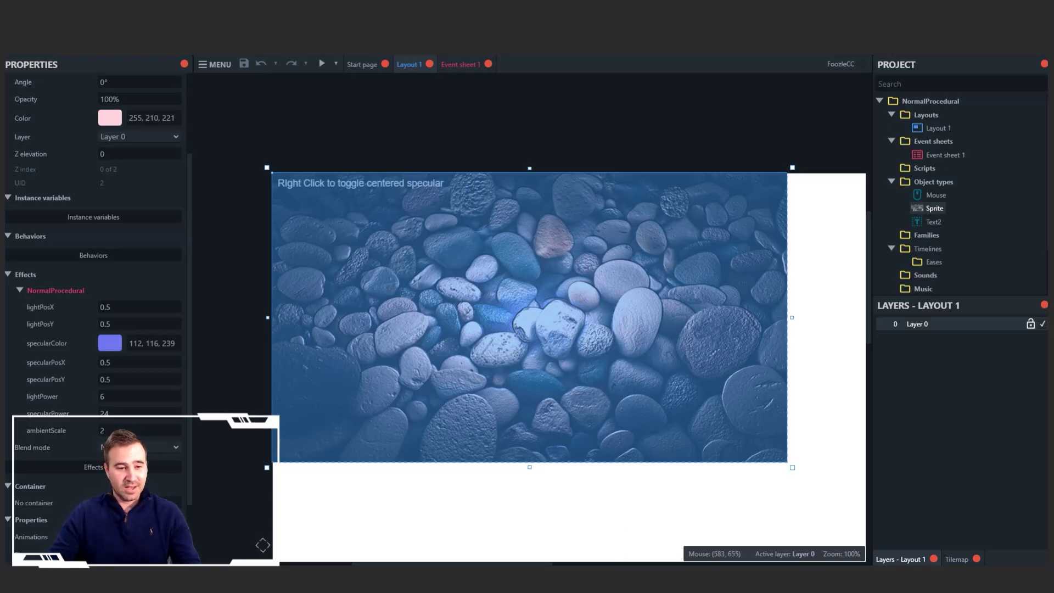
Switch to C3IDE to view the light uniforms in Effect.fx, and minimise it again
mouse_move(631, 582)
left_click(640, 525)
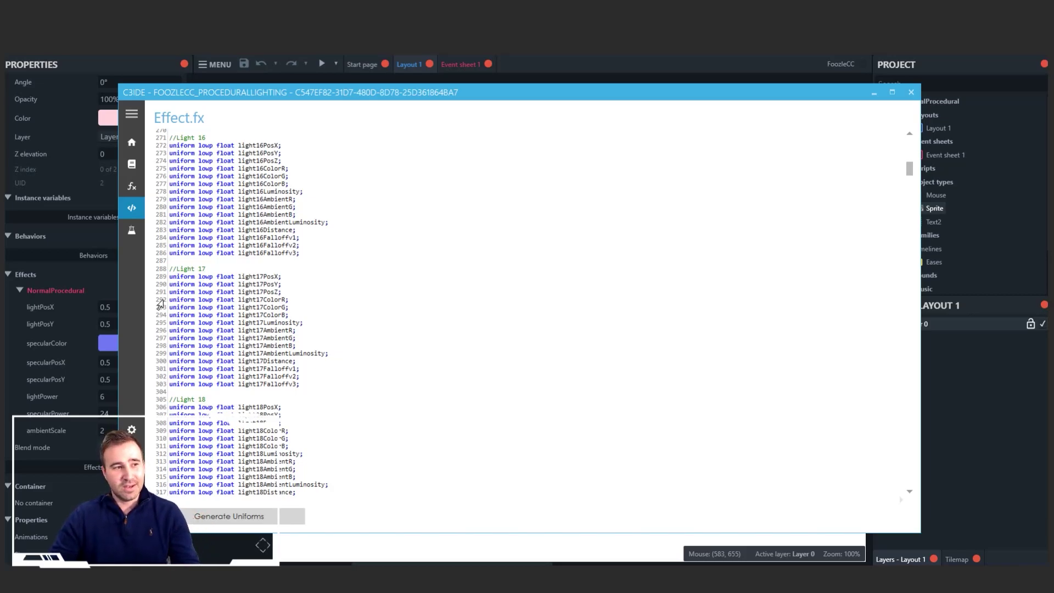
left_click(874, 93)
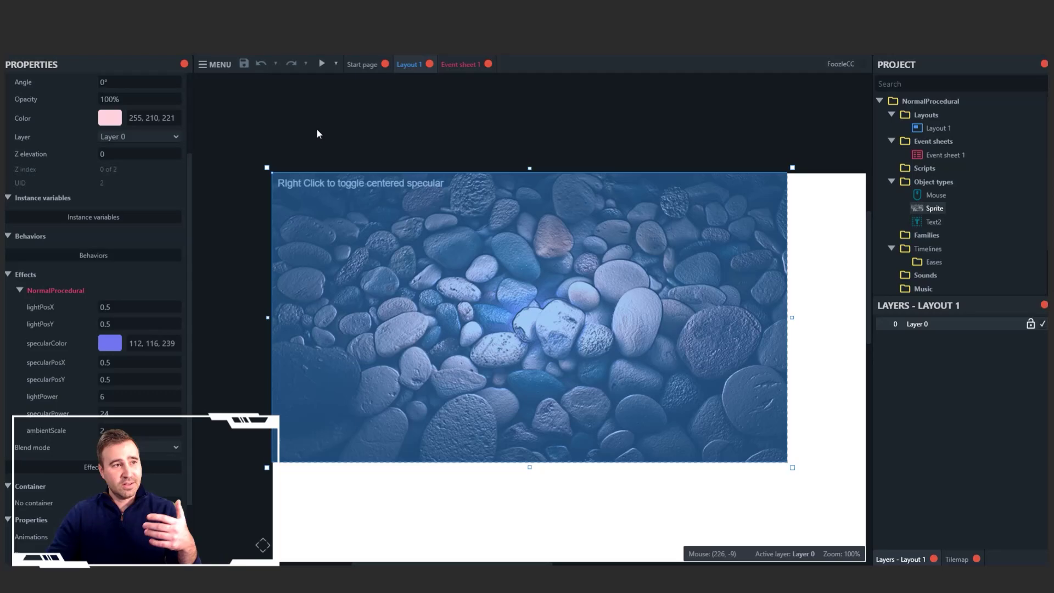
Check the installed lighting effects in the Addon manager and close it
left_click(221, 66)
mouse_move(229, 126)
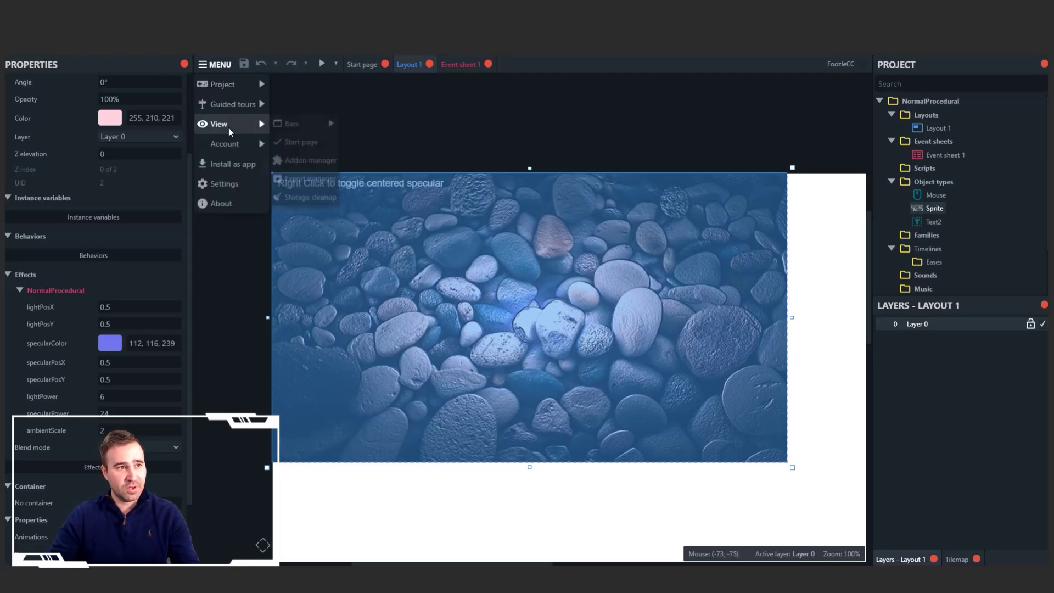
left_click(314, 164)
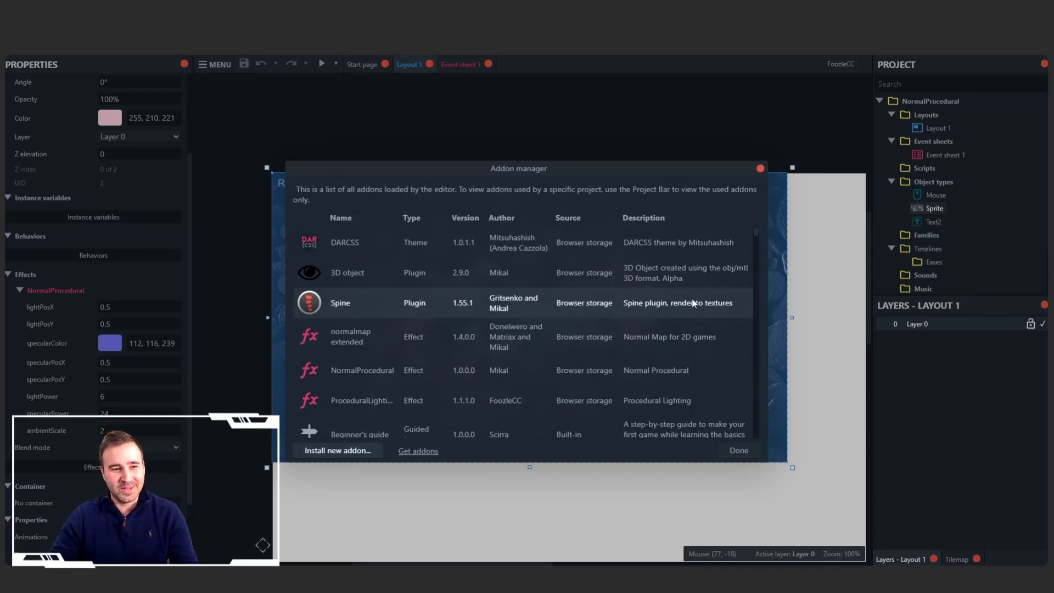
left_click(761, 169)
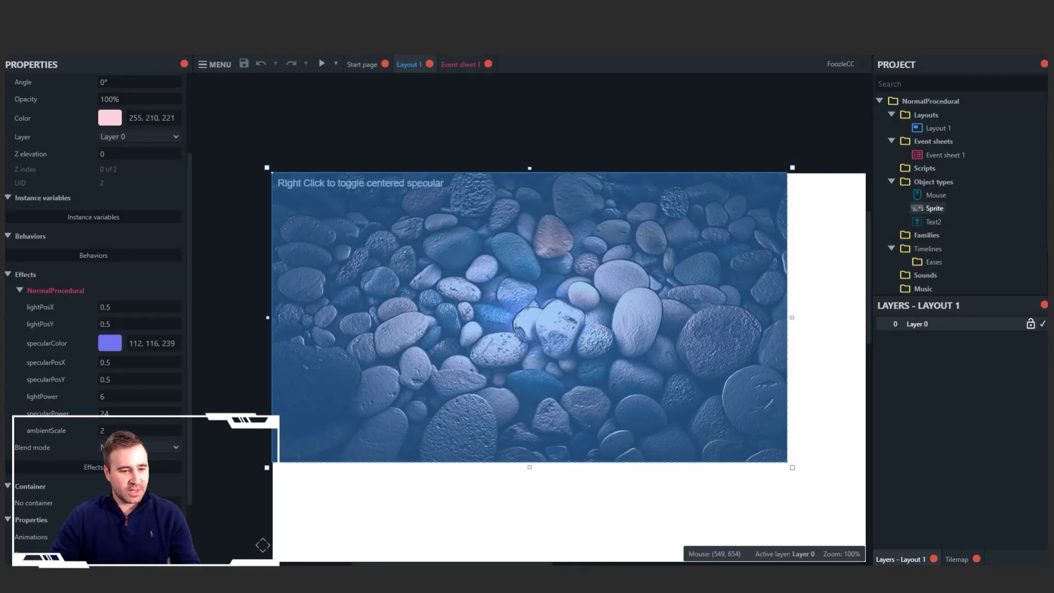
Switch to the text editor, review the shader's light calculations and per-light uniform declarations, and return to Construct 3
key("alt+Tab")
key("ctrl+Tab")
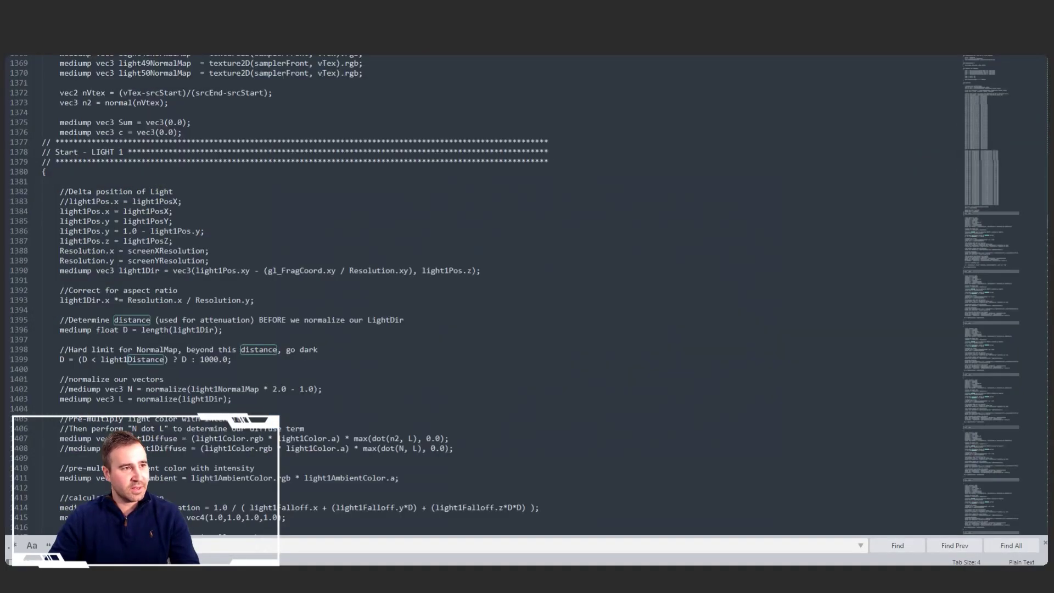
scroll(979, 180, "up", 10)
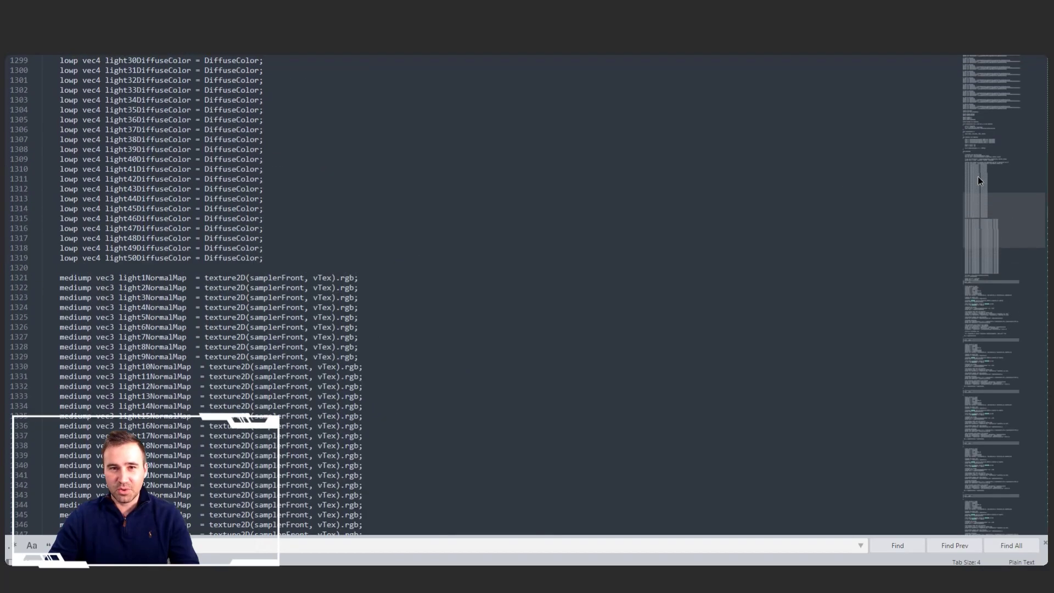
left_click_drag(997, 217, 1004, 74)
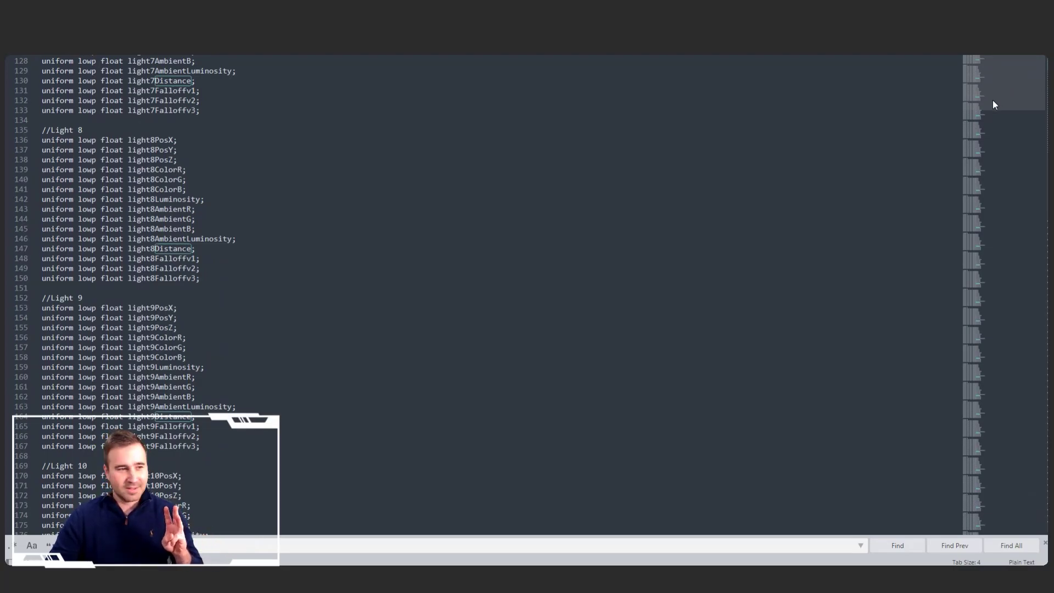
left_click_drag(993, 100, 996, 126)
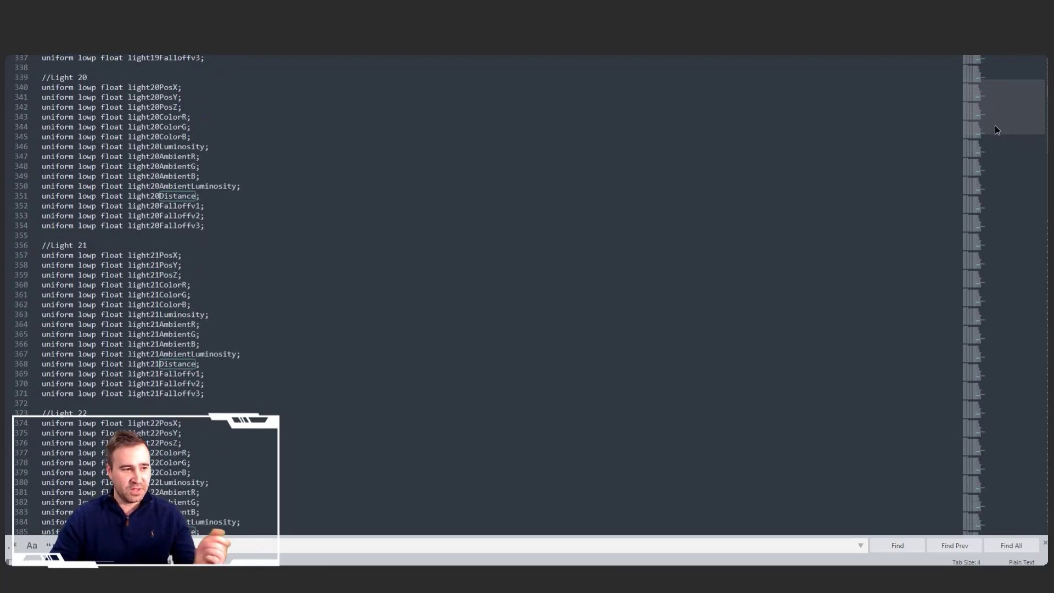
key("ctrl+Home")
key("ctrl+Tab")
key("ctrl+Tab")
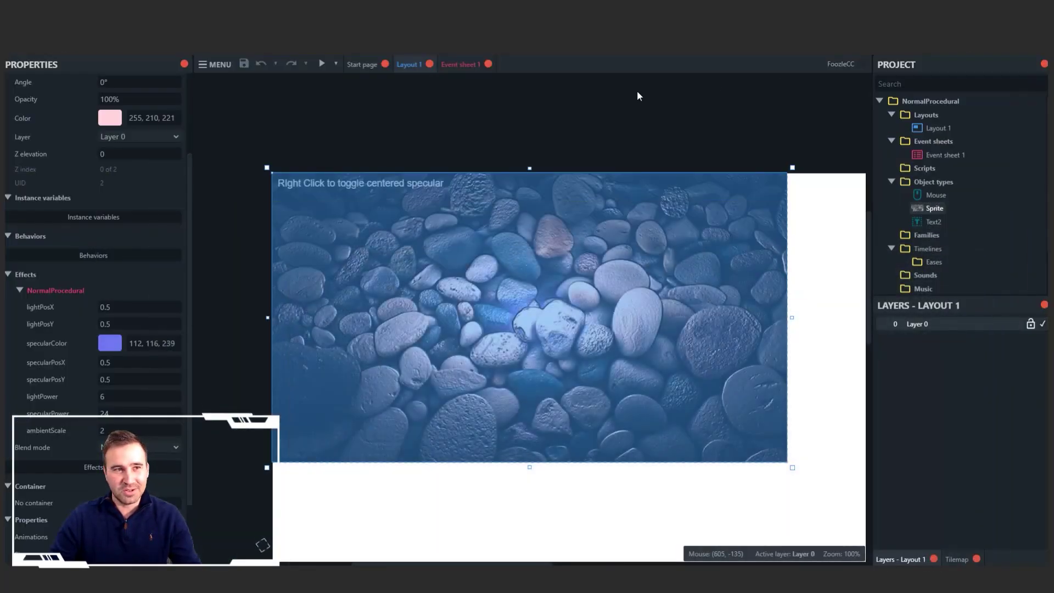
Switch to the proceduralLightingDemo-1-1-1 project and show its Layout 1
left_click(638, 92)
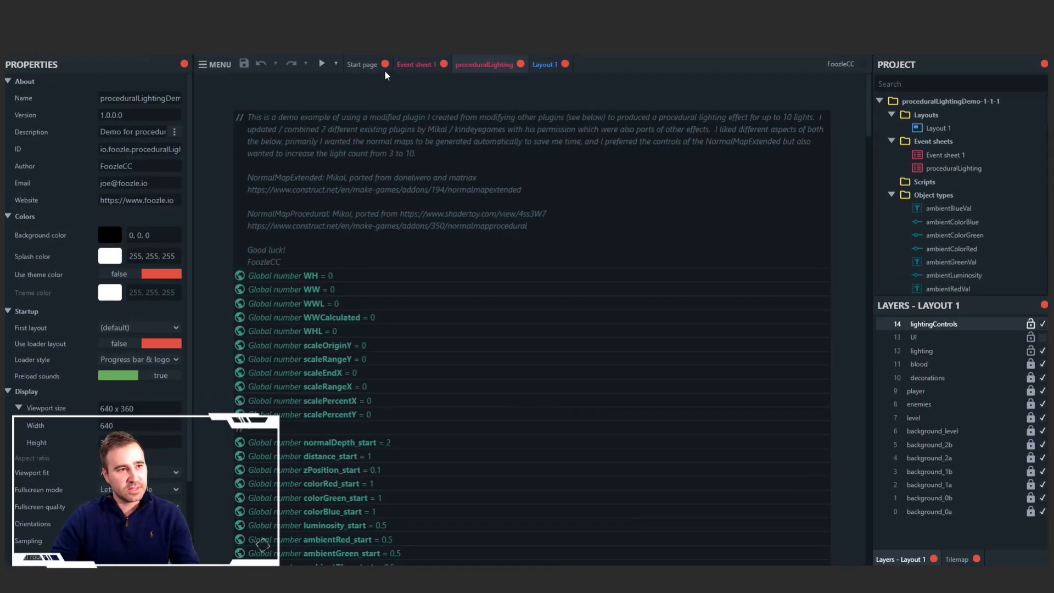
left_click(542, 65)
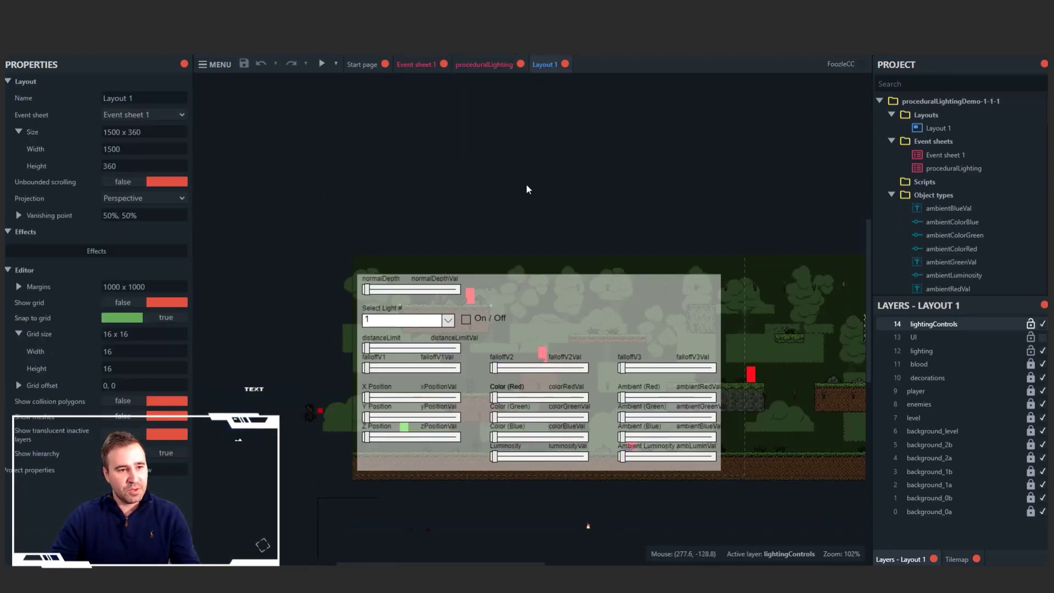
Inspect the project's Families, checking NormalMaps and NormalMaps_Tilemaps and listing the members of NormalMaps_Tilemaps
scroll(530, 318, "down", 2)
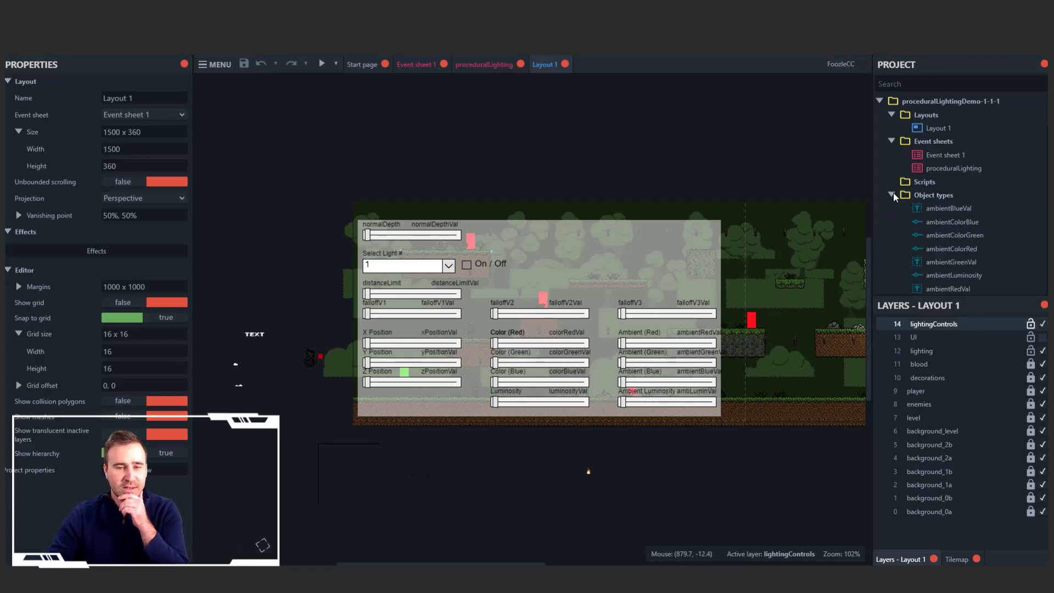
scroll(894, 192, "down", 10)
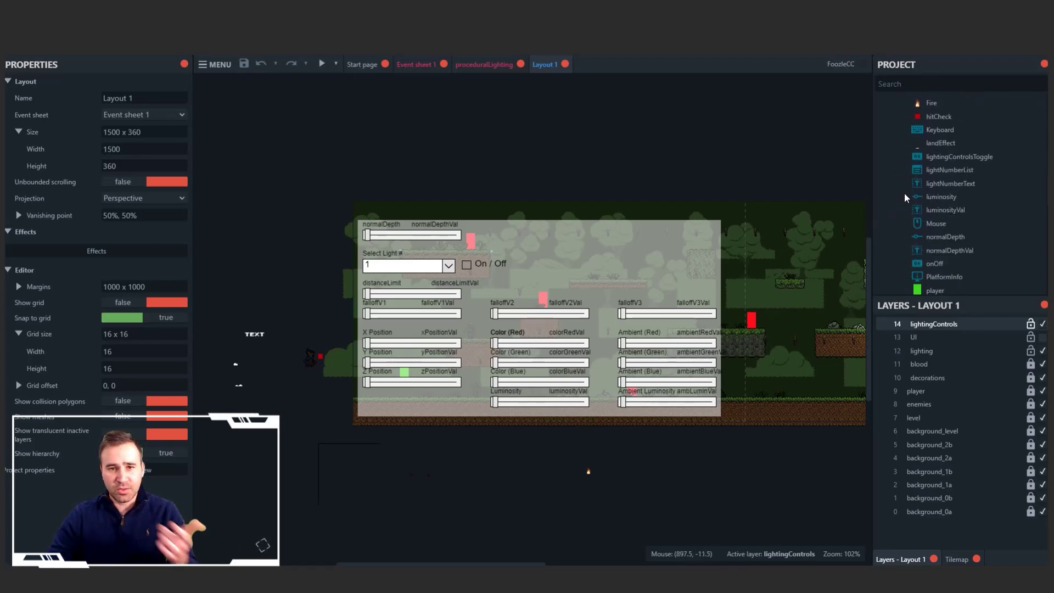
scroll(905, 195, "down", 10)
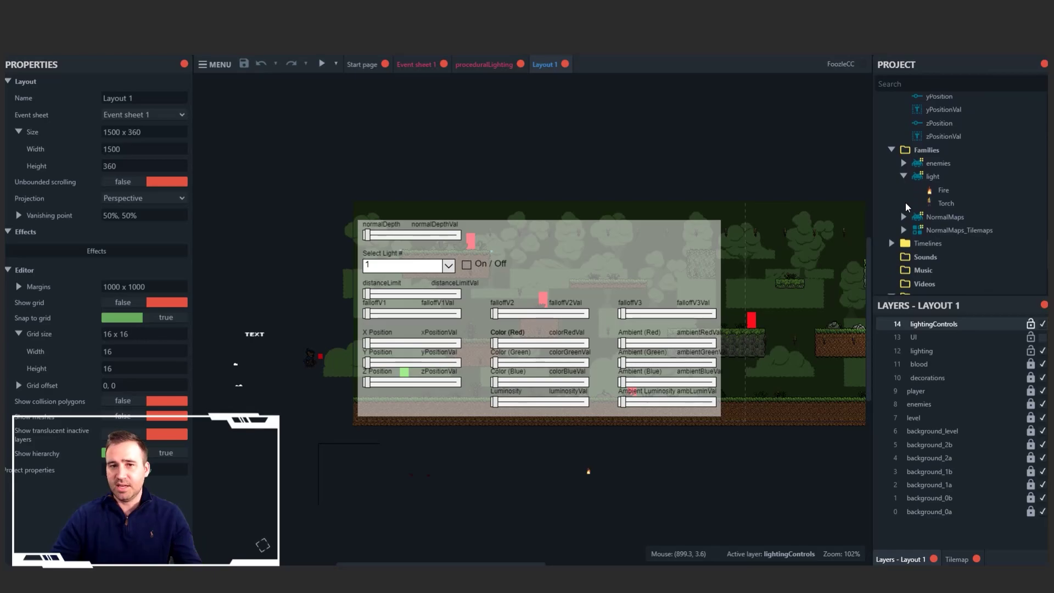
left_click(904, 170)
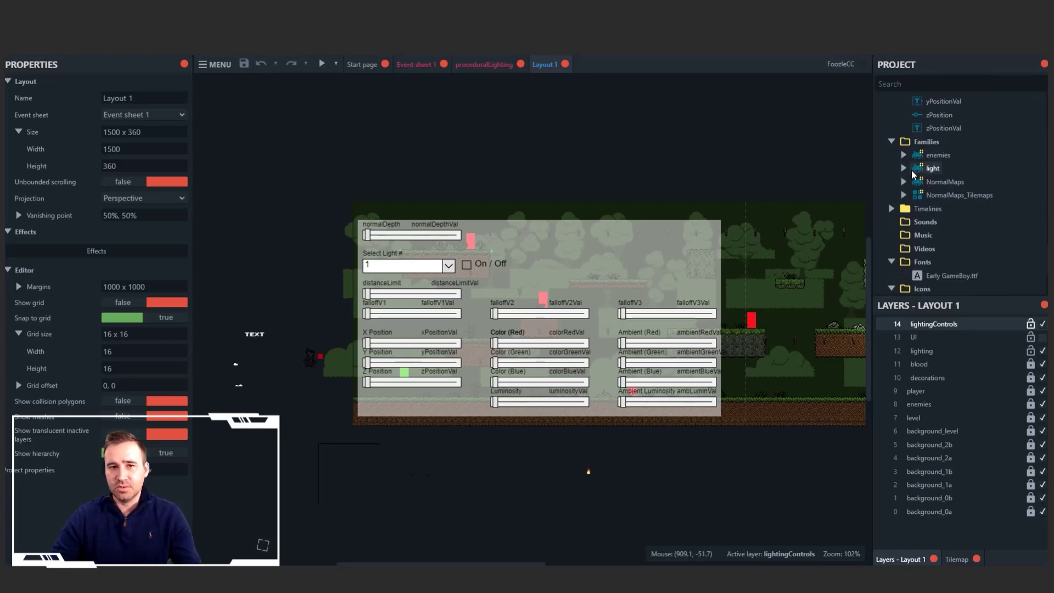
left_click(950, 182)
left_click(947, 196)
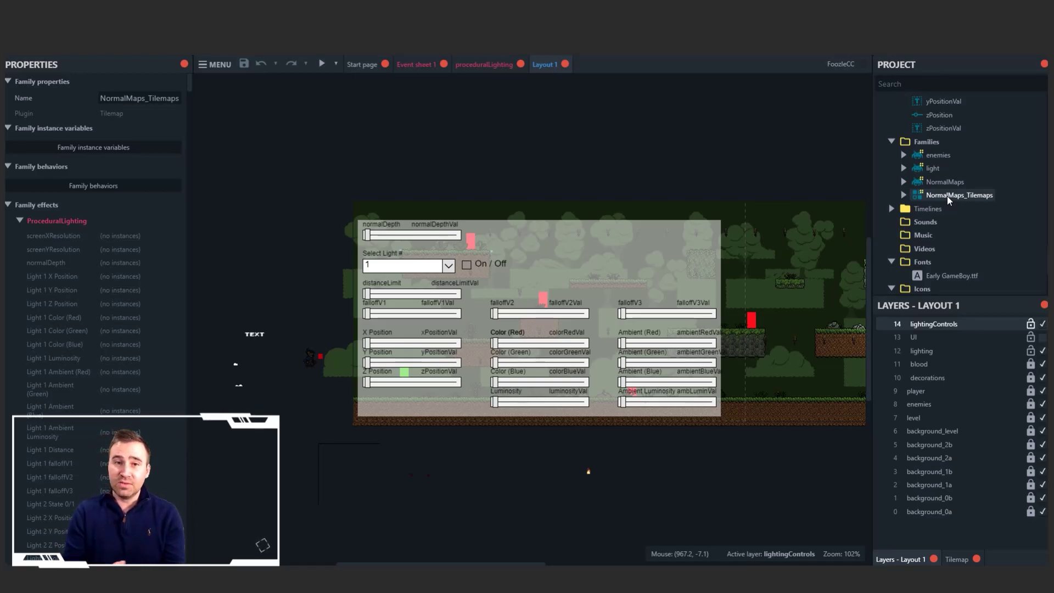
left_click(902, 195)
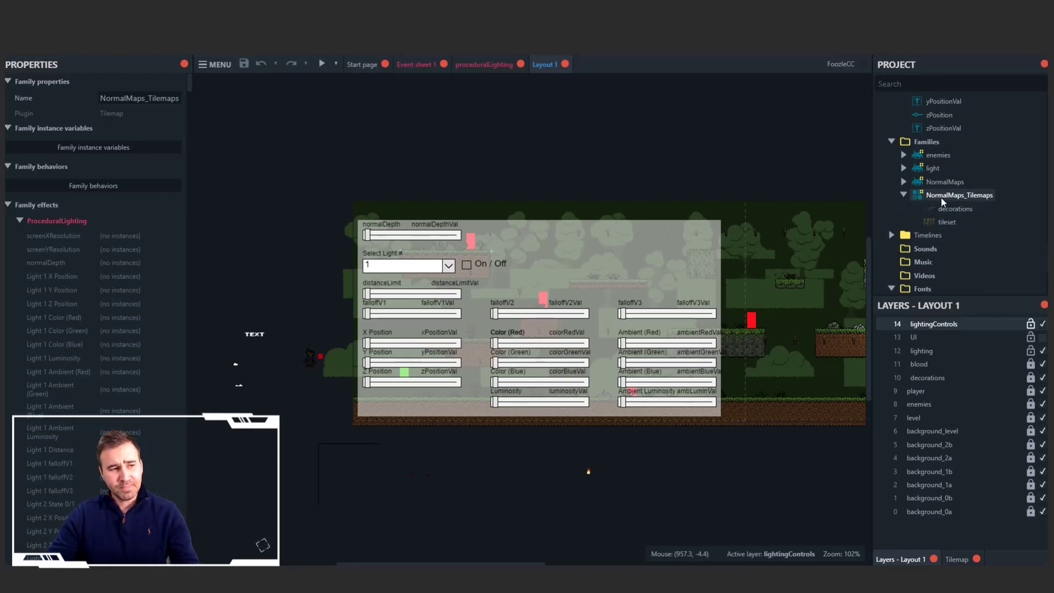
Review the ProceduralLighting effect and its parameter list on the NormalMaps_Tilemaps family
left_click(20, 221)
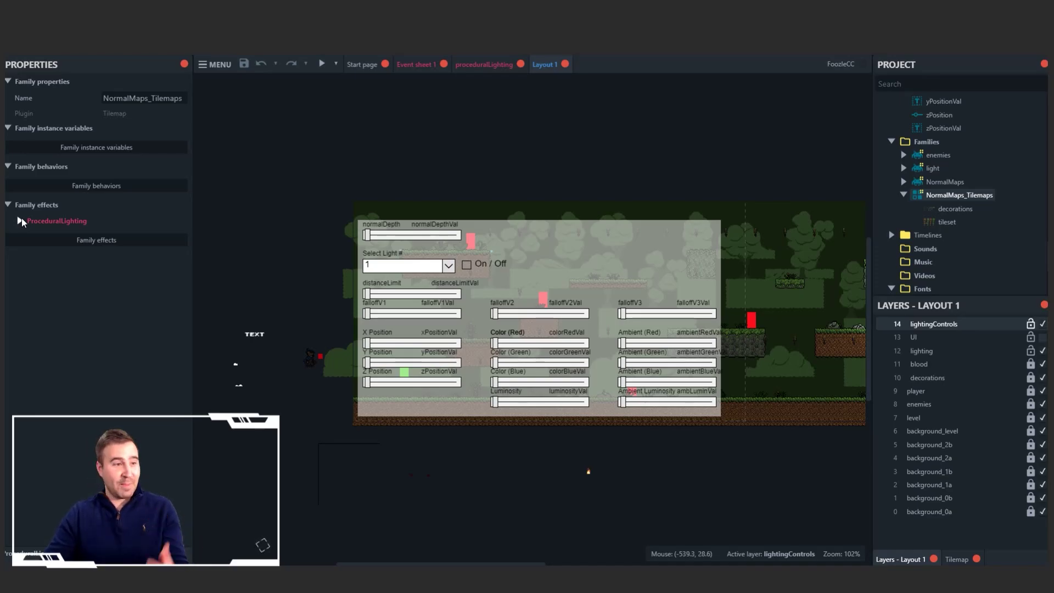
left_click(20, 220)
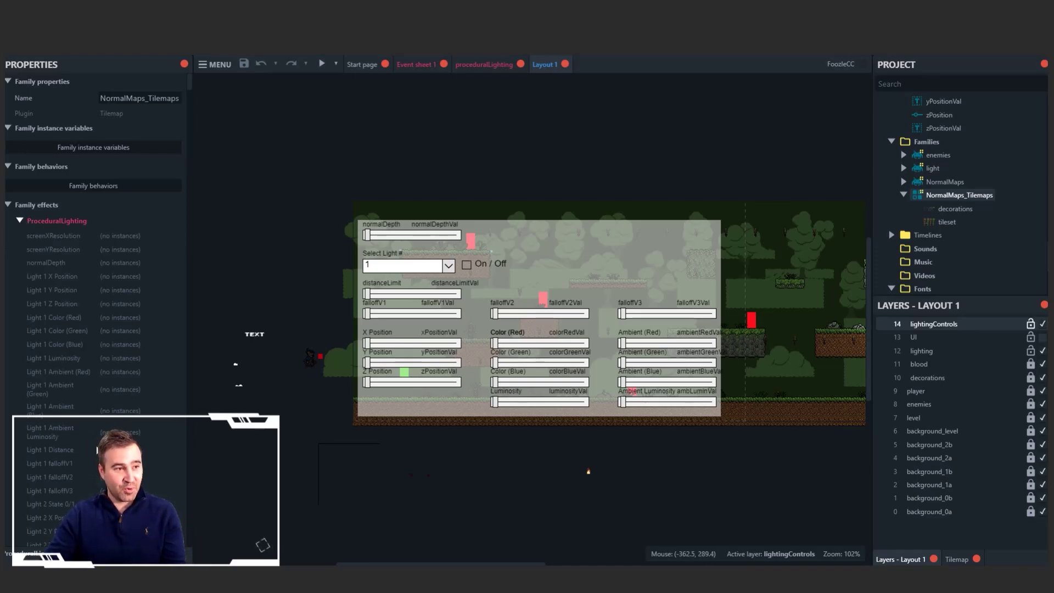
left_click(22, 220)
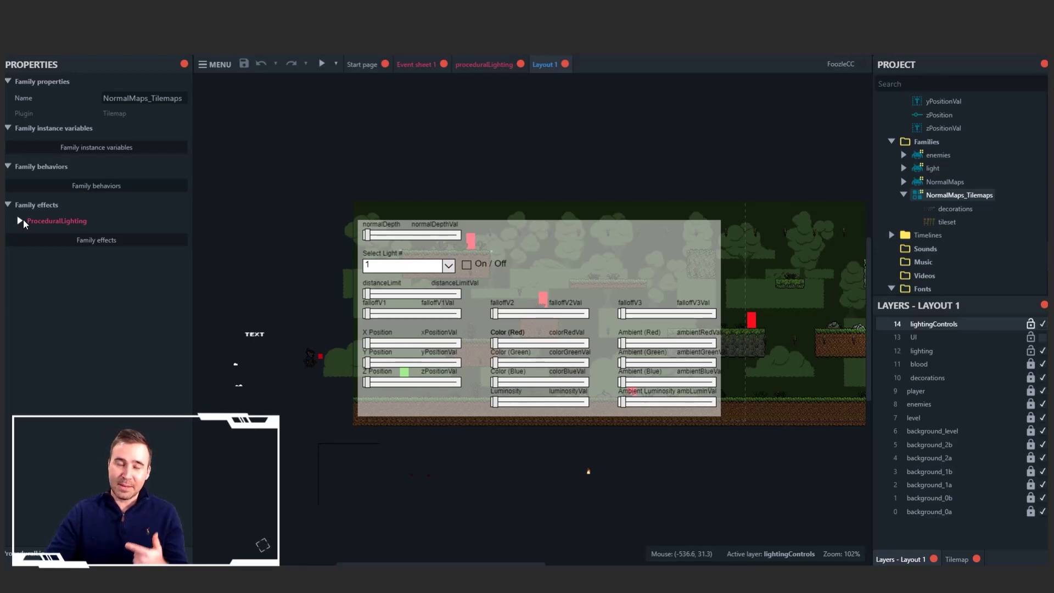
left_click(20, 220)
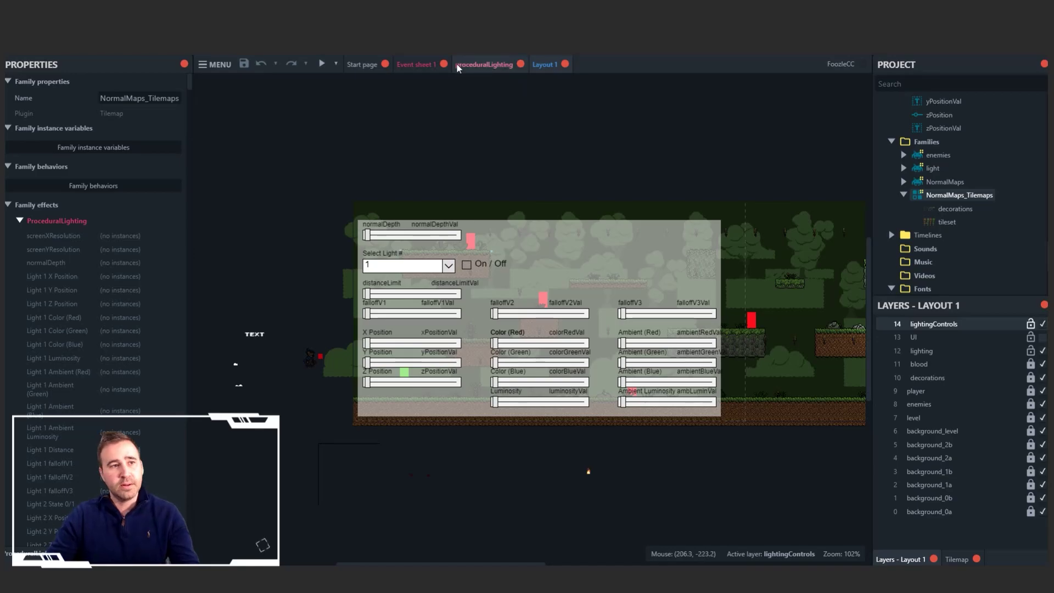
Preview the layout, enlarge the preview window, and walk the player right and back left to test the lighting
left_click(323, 64)
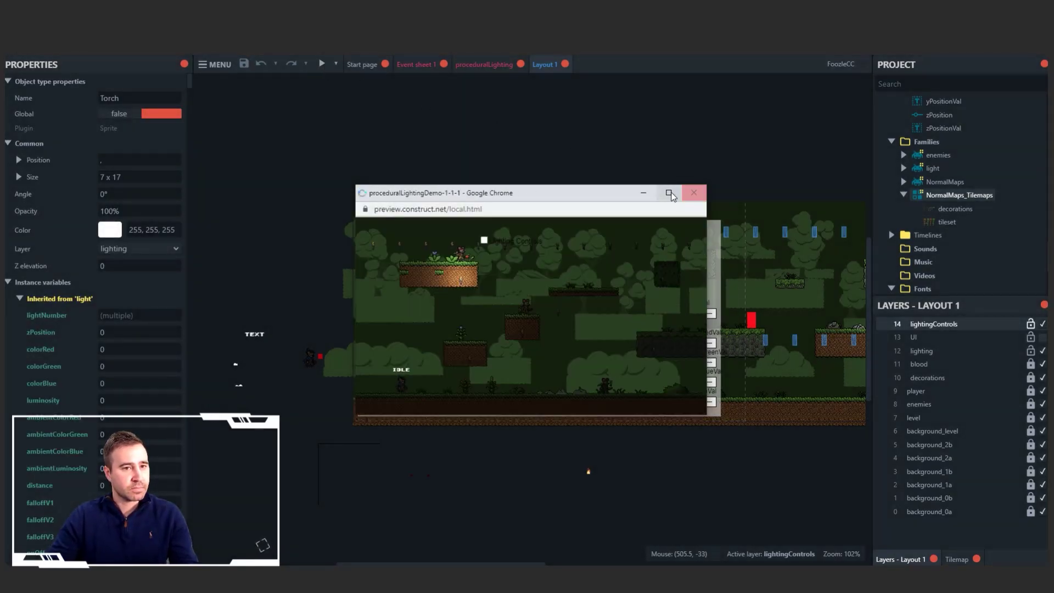
left_click_drag(630, 193, 404, 55)
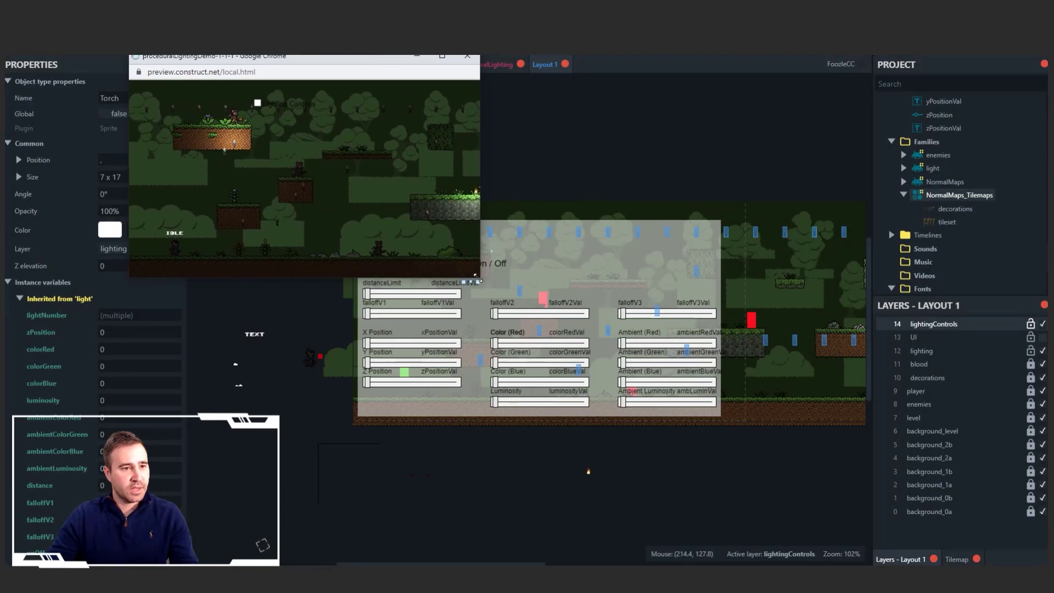
left_click_drag(477, 276, 918, 537)
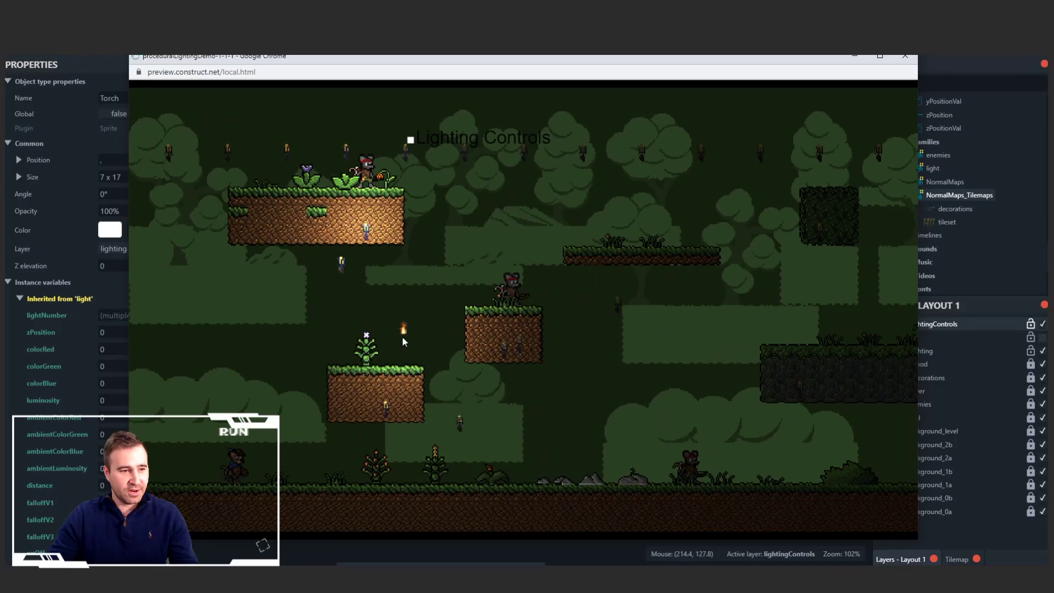
key("Right")
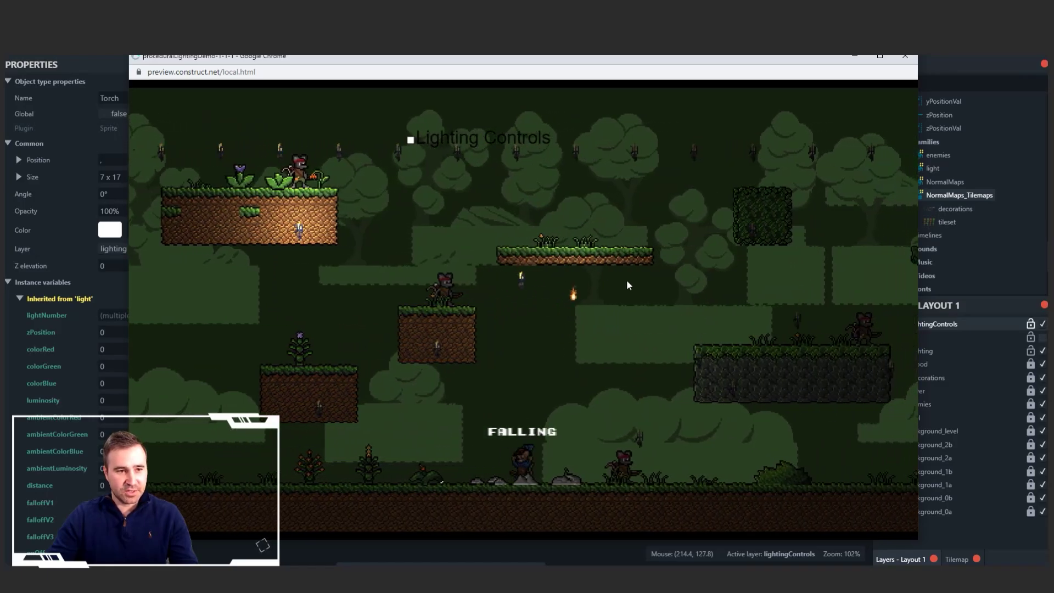
key("Left")
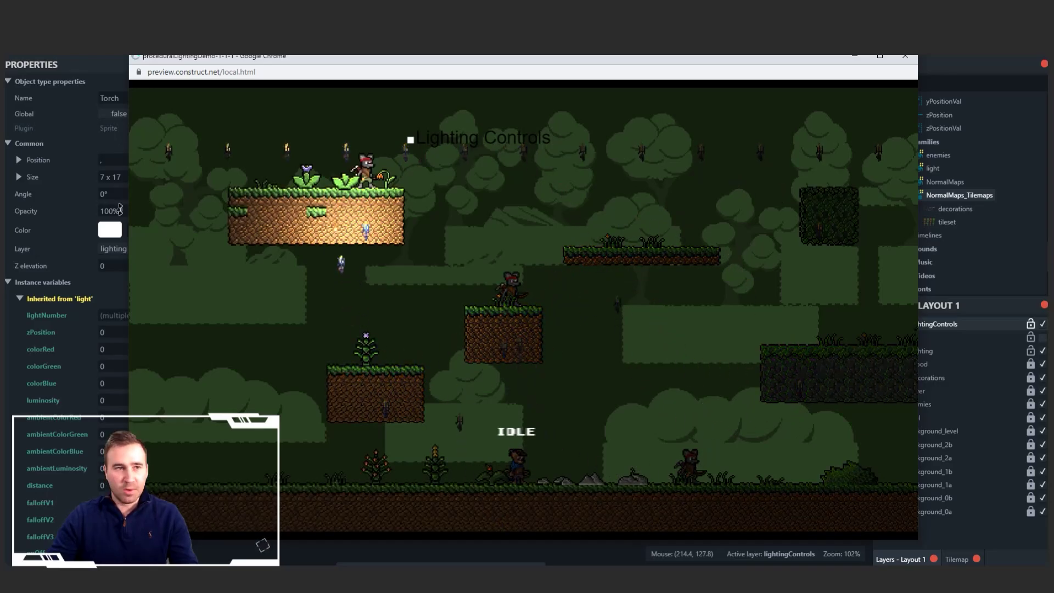
Show the lighting controls, set light 1's Color (Green) to 0, and hide the controls to view the mouse light
left_click(411, 140)
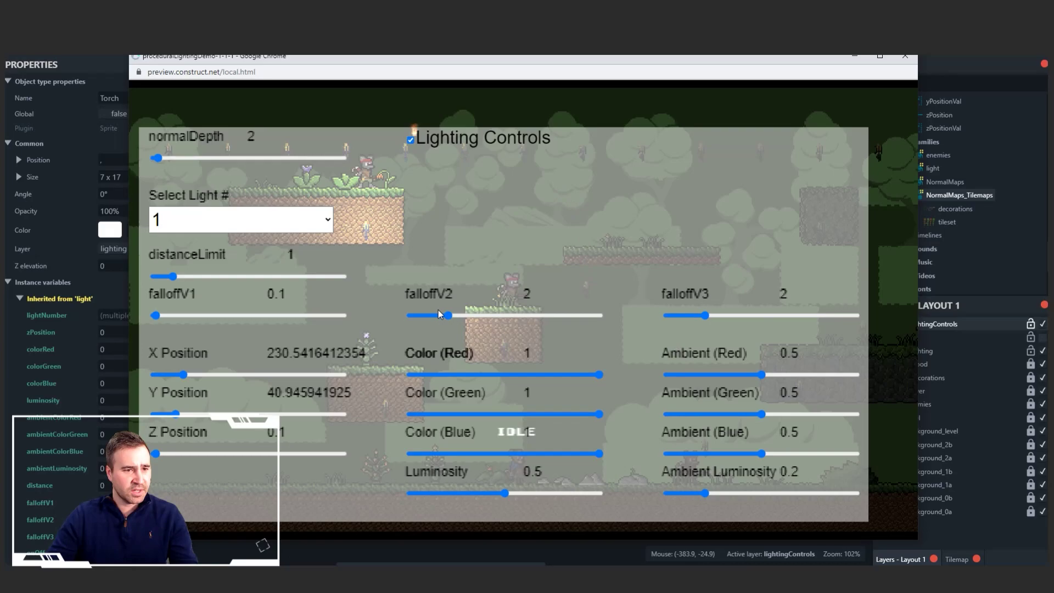
left_click_drag(599, 414, 399, 423)
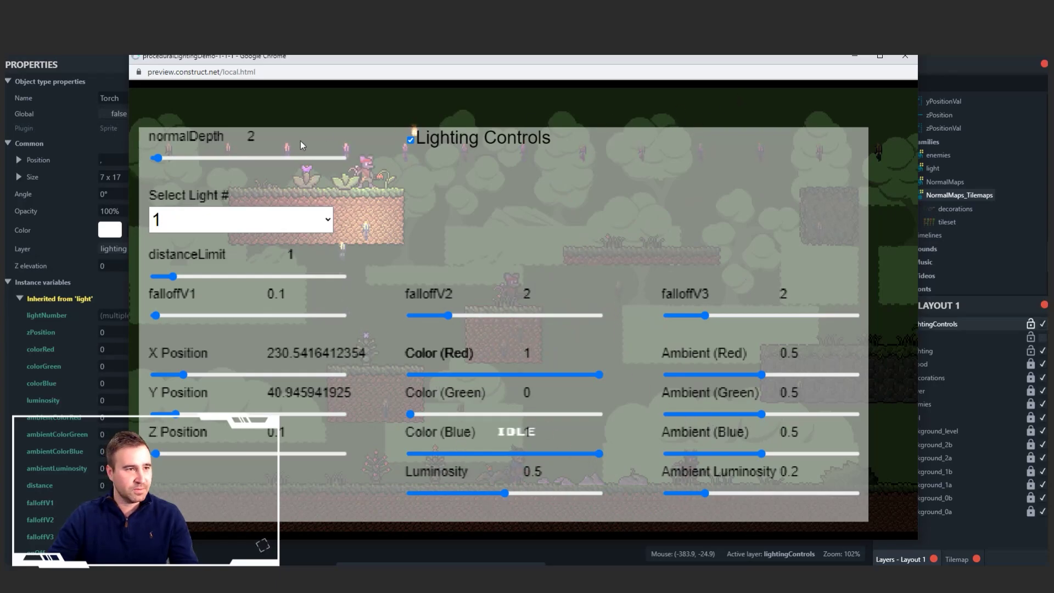
left_click(412, 141)
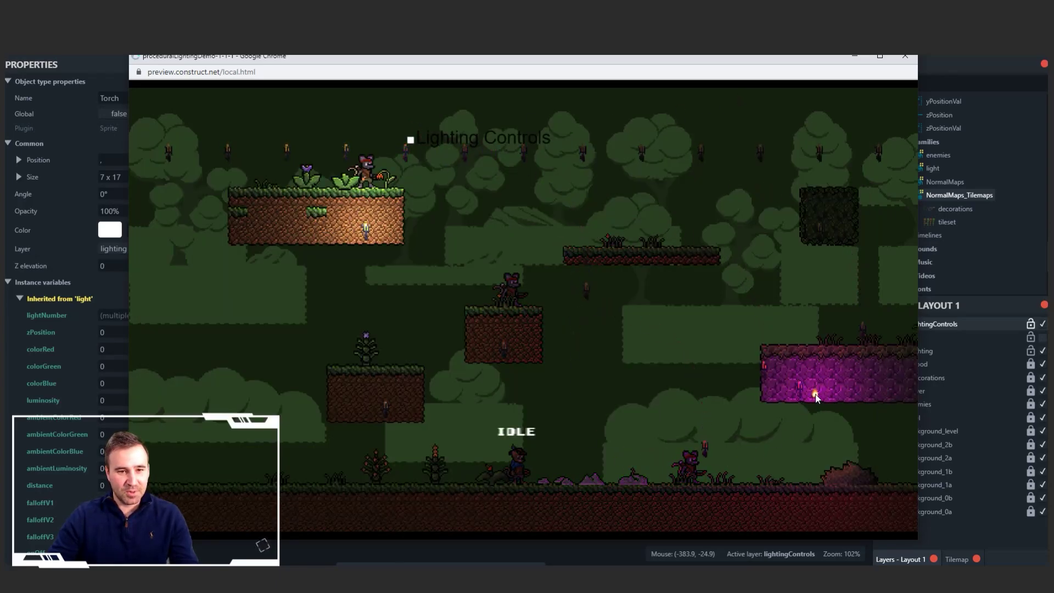
Show the lighting controls again, select light 3 and turn it on
left_click(411, 141)
left_click(295, 226)
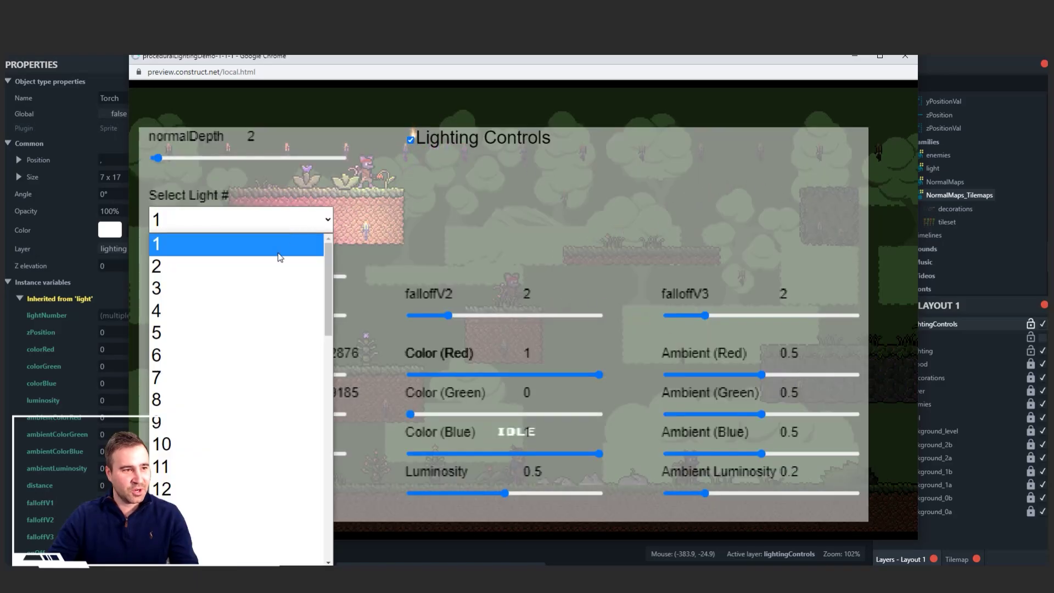
left_click(254, 291)
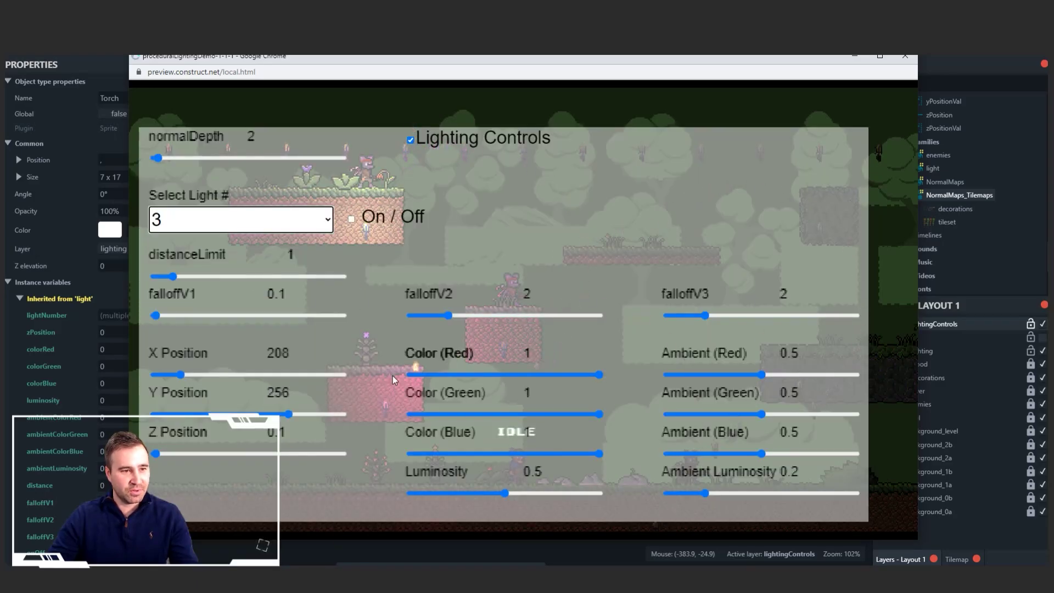
left_click(352, 221)
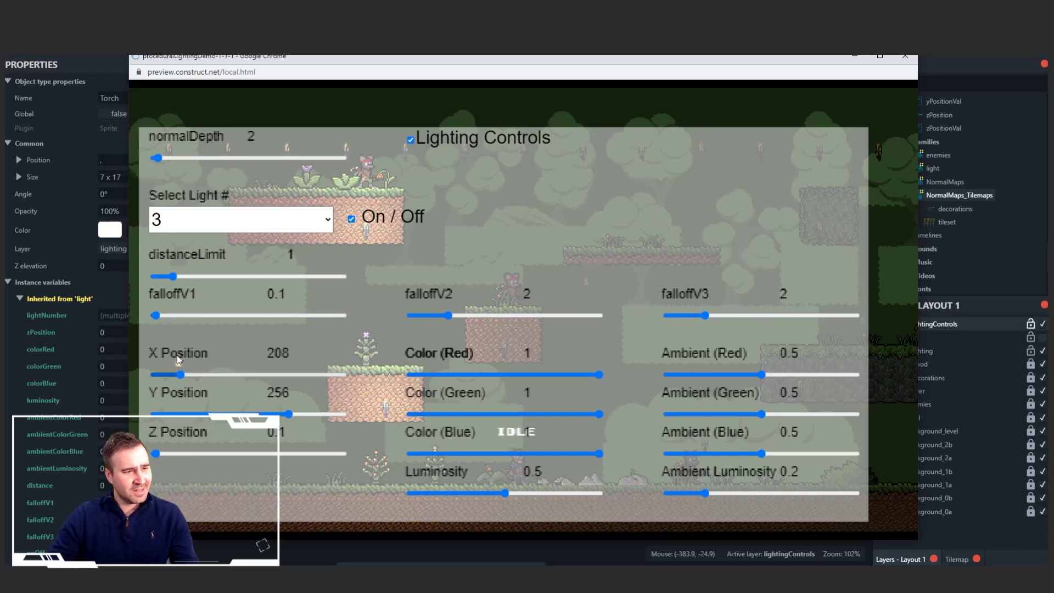
Set light 3's distanceLimit to 0.15, falloffV1 to 0.3, falloffV2 to 1.8 and falloffV3 to 2.9
left_click_drag(172, 277, 158, 276)
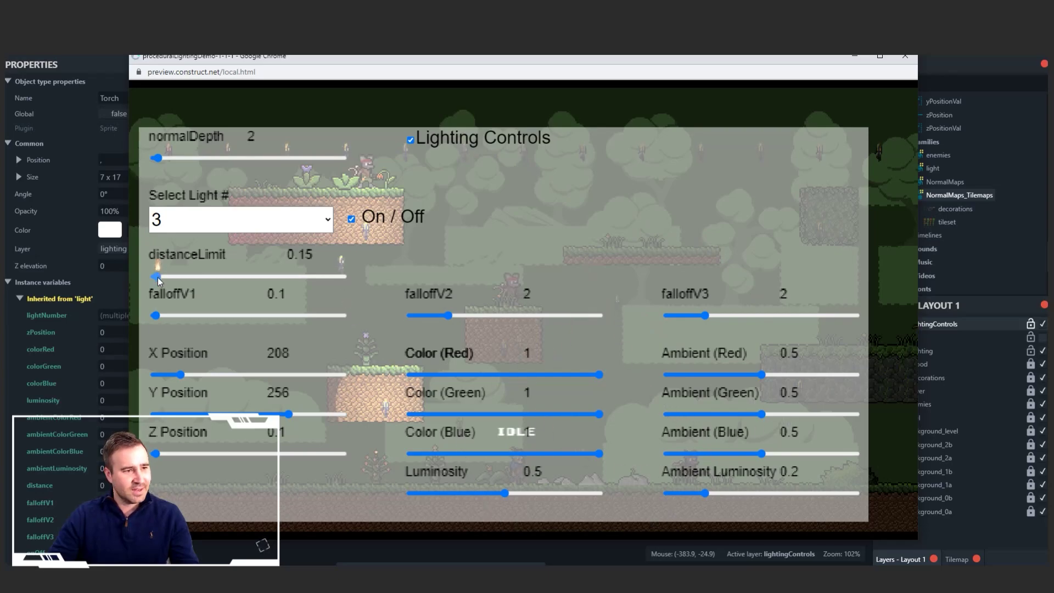
left_click_drag(156, 315, 163, 317)
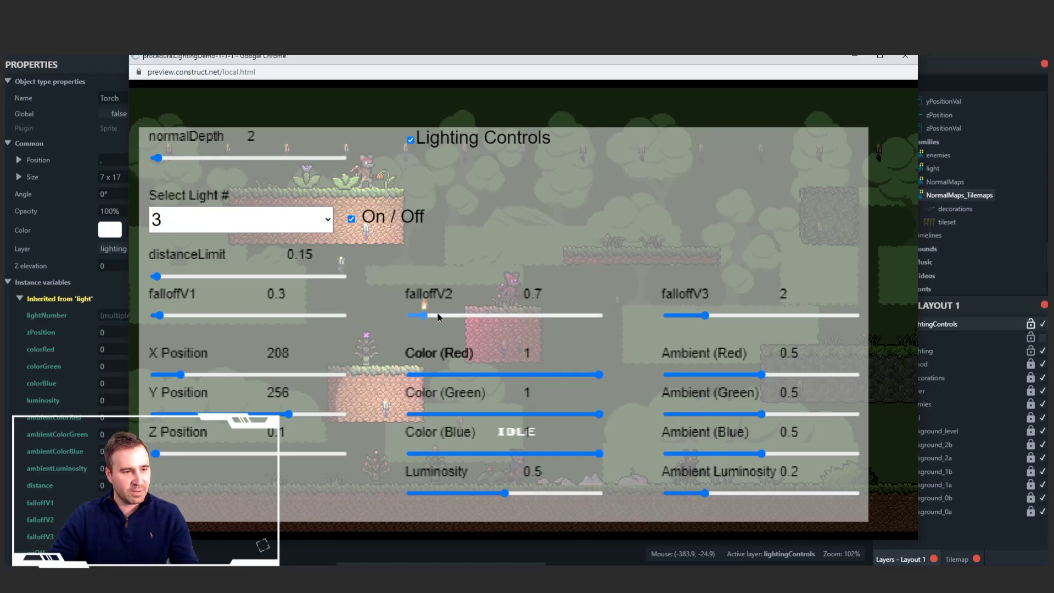
left_click_drag(438, 316, 444, 315)
mouse_move(705, 316)
left_mouse_down()
mouse_move(674, 316)
mouse_move(723, 317)
left_mouse_up()
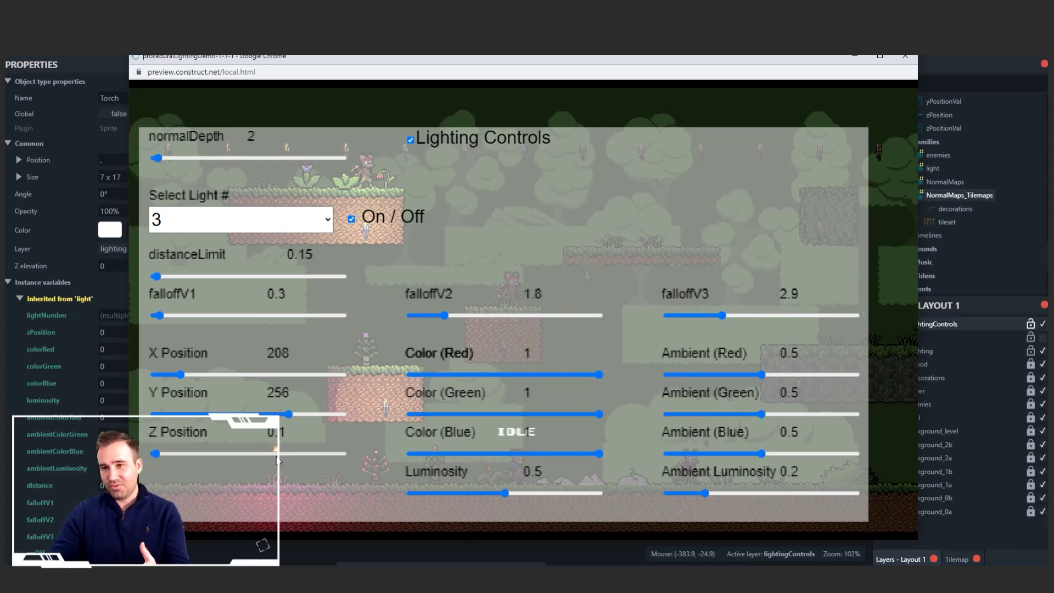
Set light 3's Z Position to 0.12, and try its Ambient Luminosity at 1 before reducing it to 0.15
left_click(161, 454)
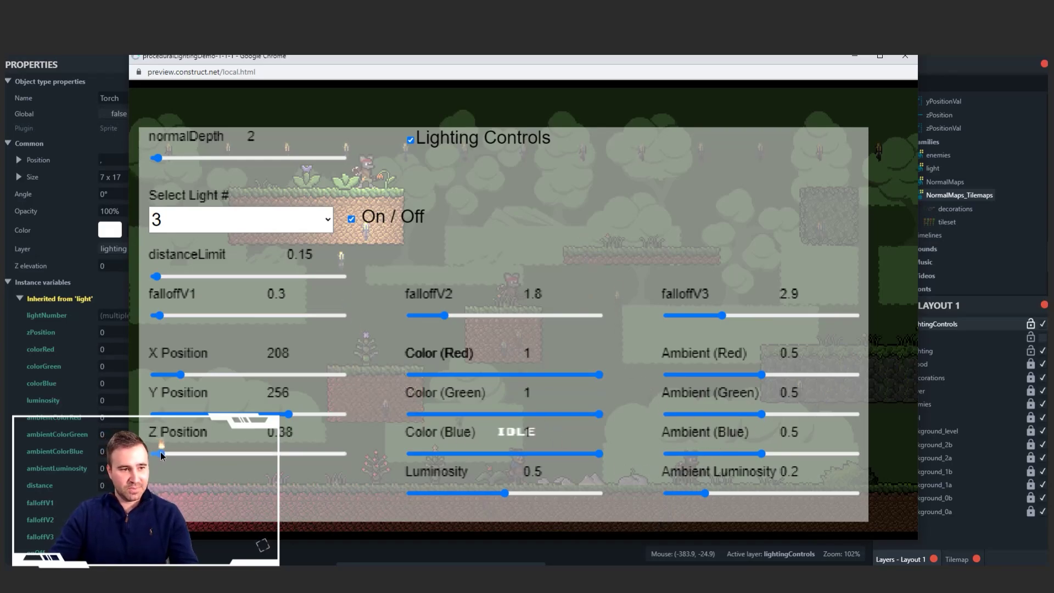
left_click_drag(161, 453, 157, 453)
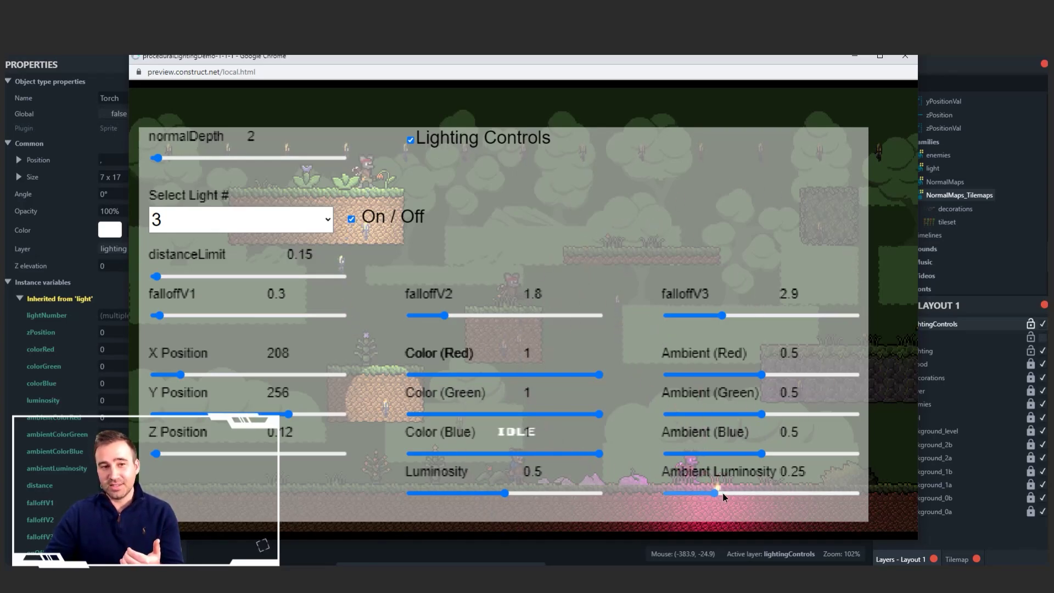
left_click_drag(761, 493, 881, 498)
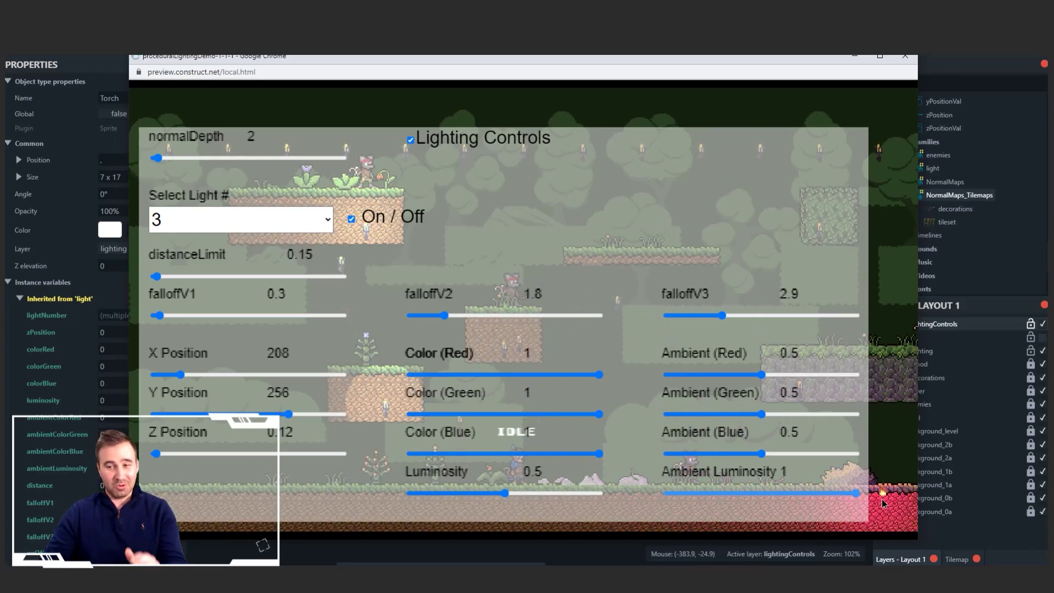
left_click_drag(869, 505, 696, 494)
left_click(286, 219)
scroll(275, 365, "down", 12)
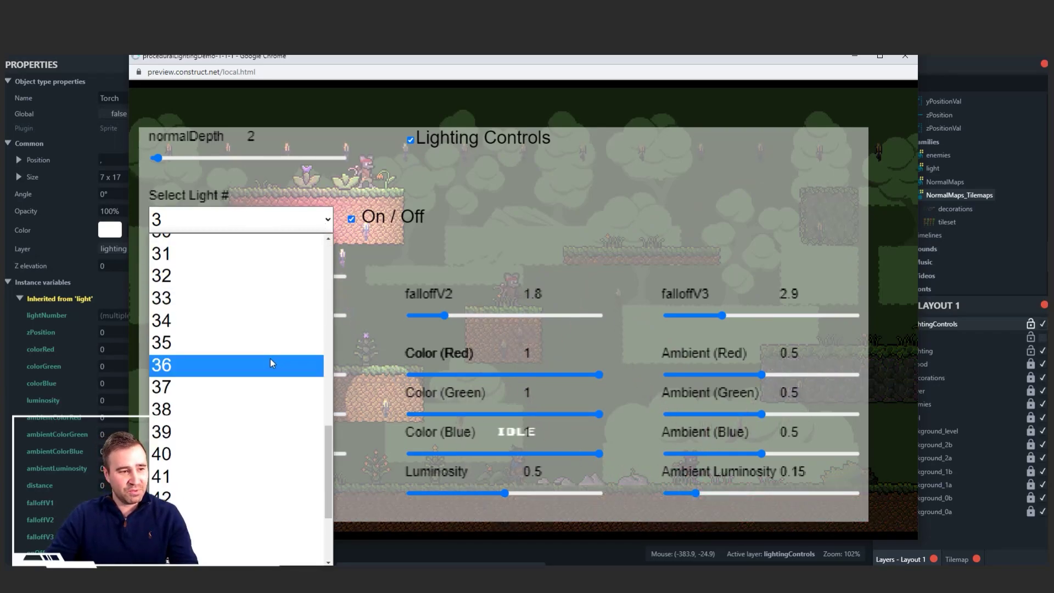
left_click(219, 401)
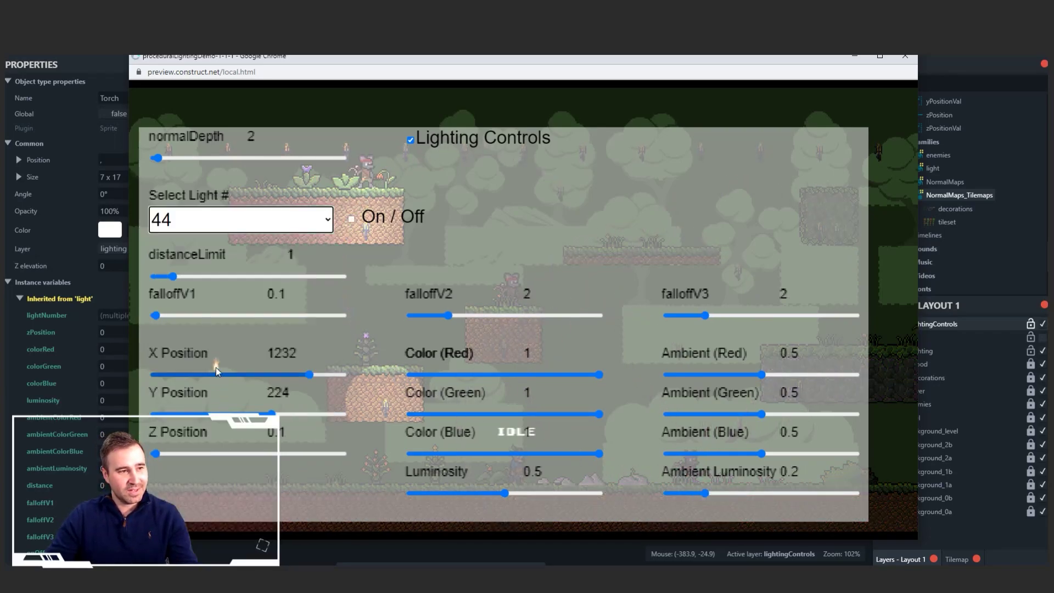
Select light 6, turn it on, and set its Color (Red) to 0.39 and Color (Blue) to 0
left_click(265, 222)
scroll(236, 287, "up", 8)
key("Escape")
key("6")
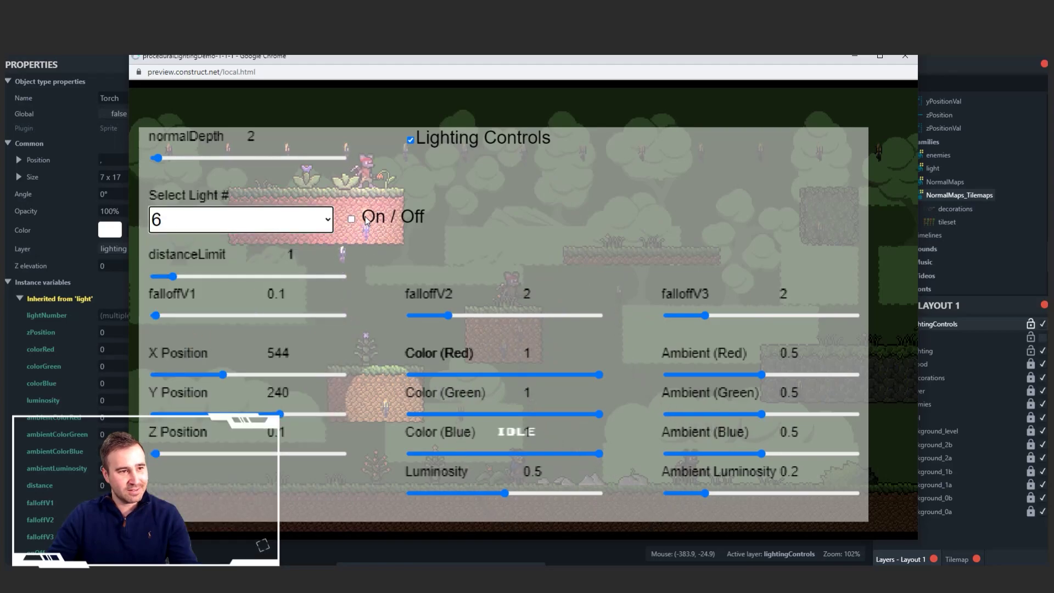
left_click(351, 219)
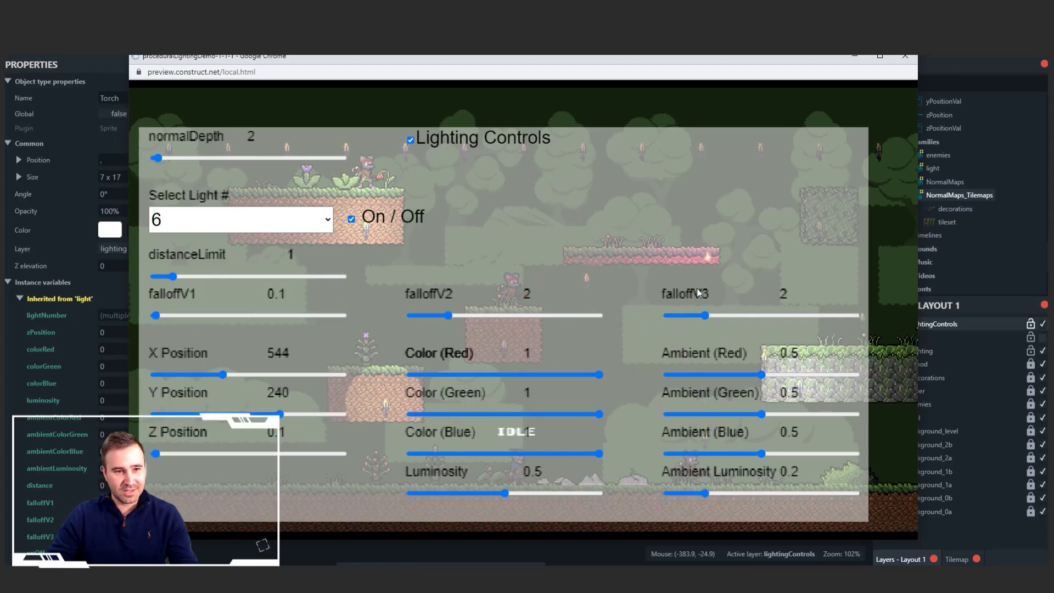
left_click_drag(600, 375, 482, 375)
left_click_drag(599, 454, 409, 453)
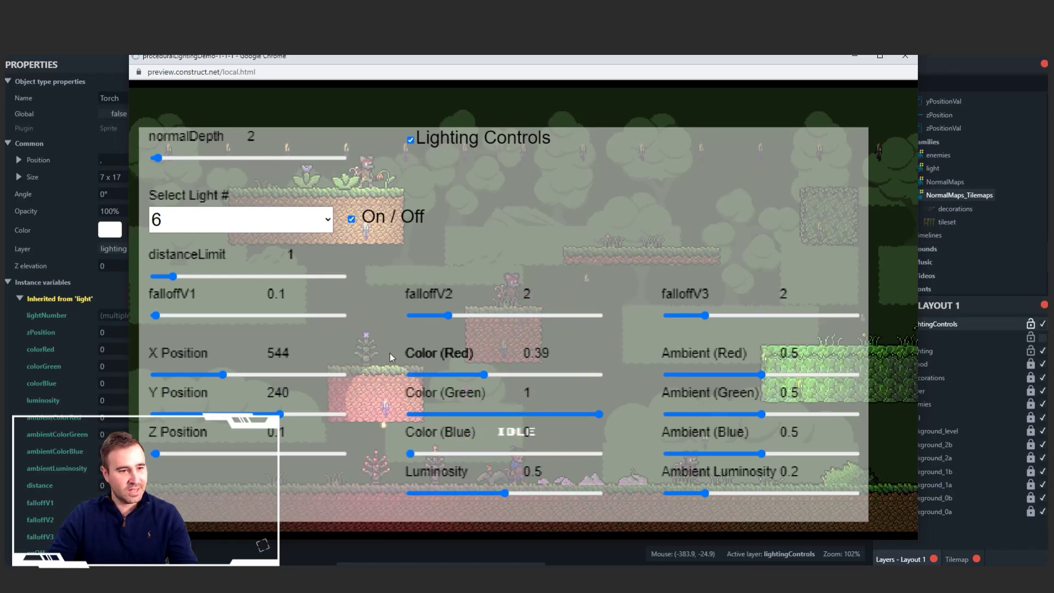
Select light 5, turn it on, and make it red by setting Color (Green) and Color (Blue) to 0
left_click(271, 216)
left_click(198, 333)
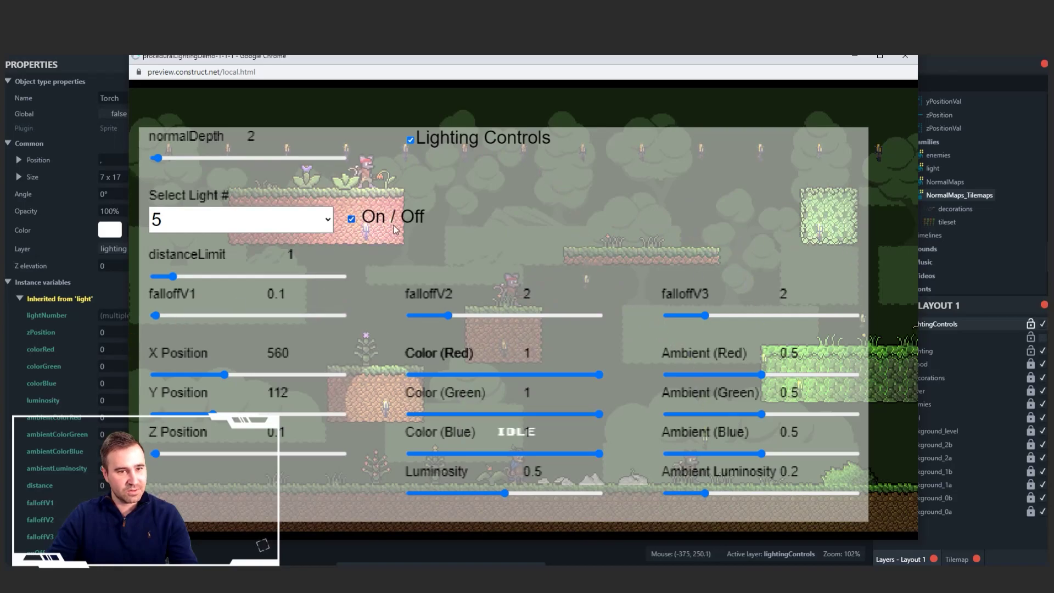
left_click_drag(599, 414, 401, 417)
left_click_drag(560, 455, 409, 455)
Select light 8, turn it on, and make it blue by setting Color (Red) to 0 and Color (Green) to 0.03
left_click(292, 219)
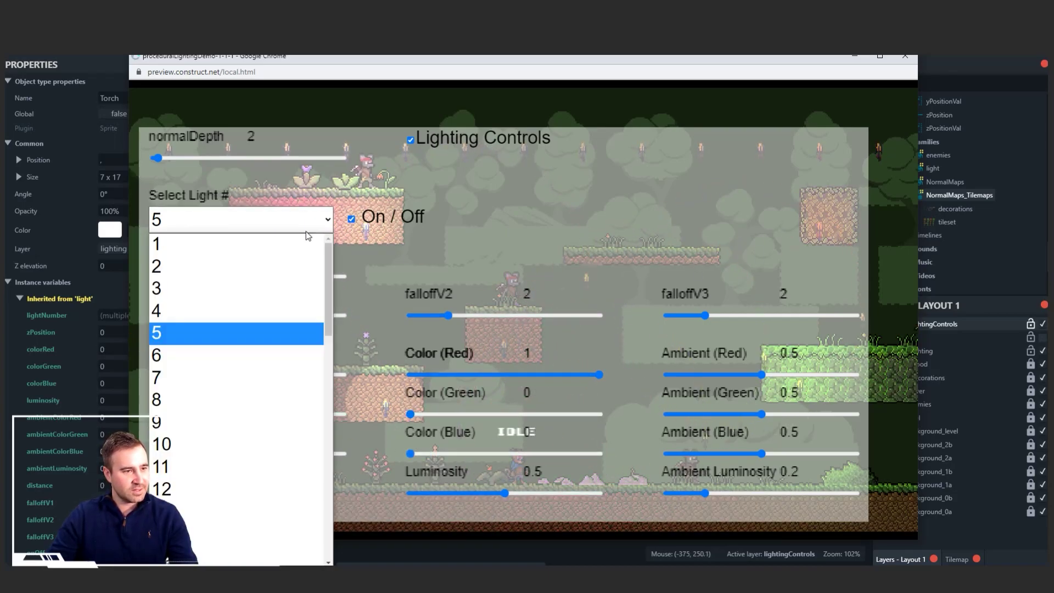
left_click(255, 397)
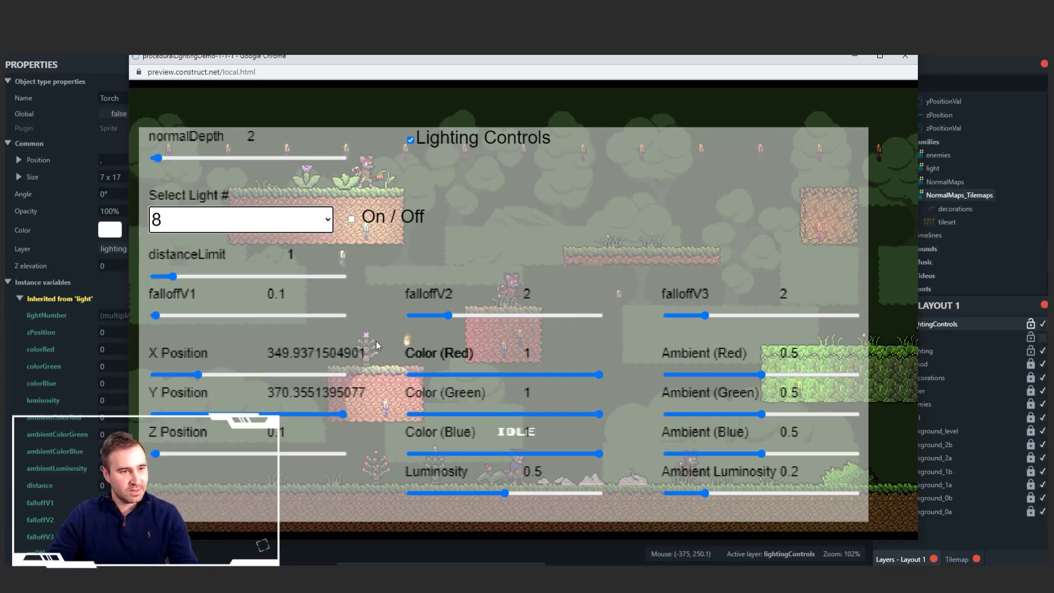
left_click(352, 219)
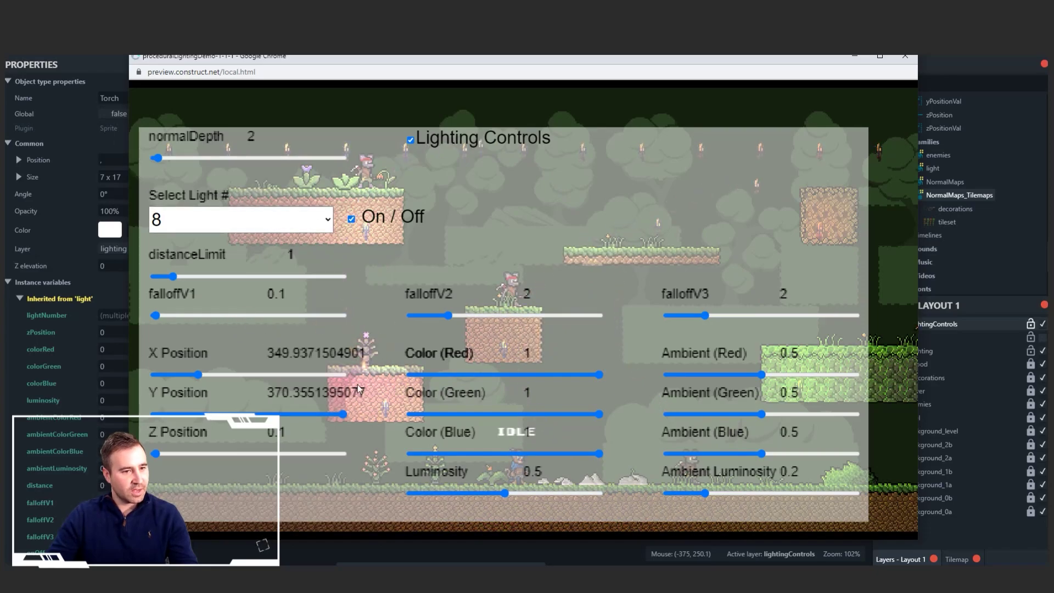
left_click_drag(598, 375, 409, 375)
left_click_drag(598, 414, 414, 415)
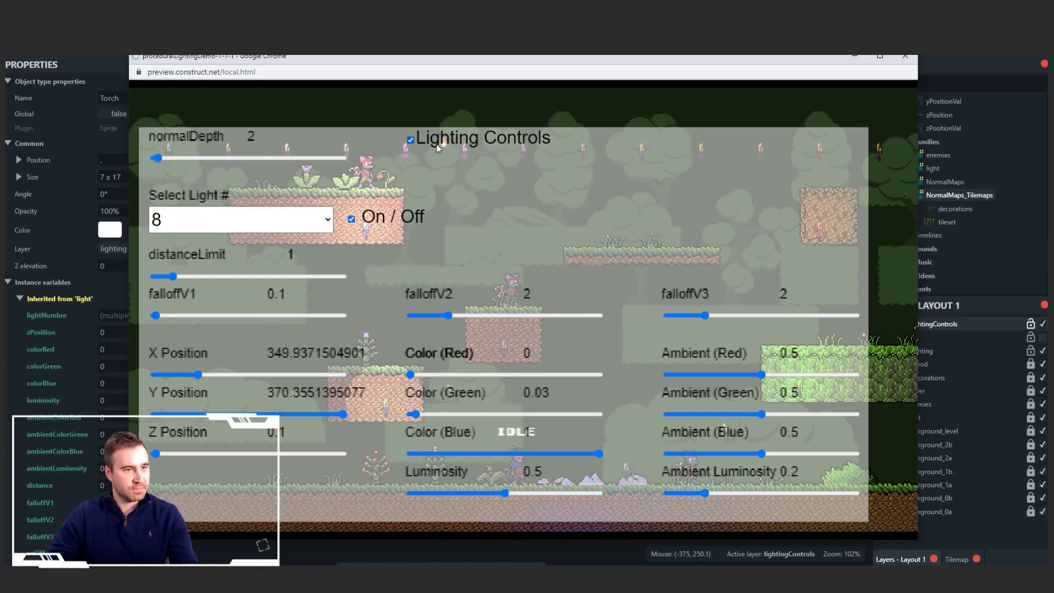
Hide the Lighting Controls and play through the level, moving, jumping and attacking to view the coloured lights on the terrain and enemies
left_click(411, 141)
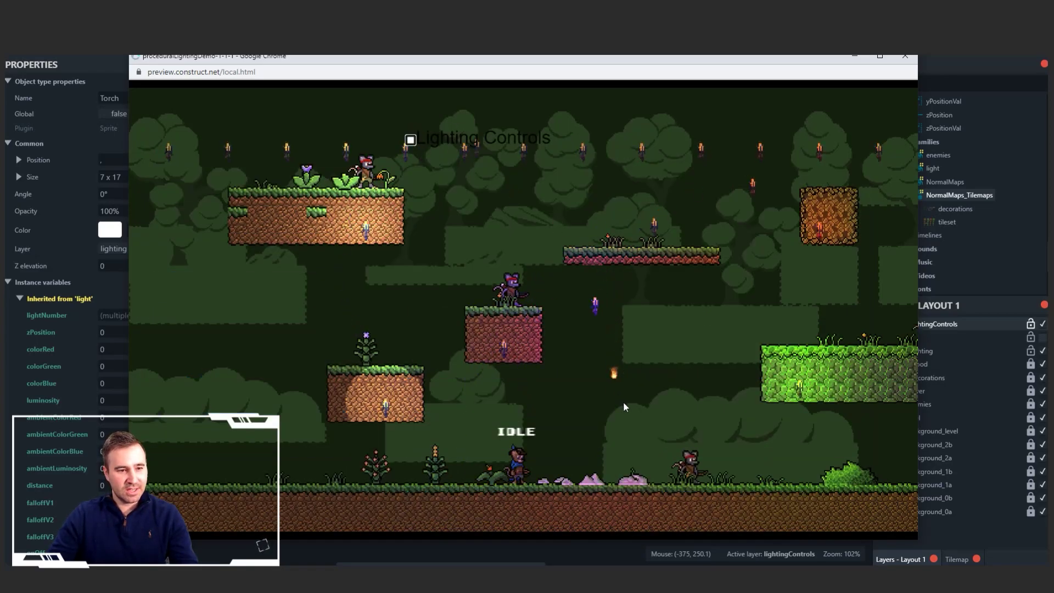
key("Up")
key("Right")
key("x")
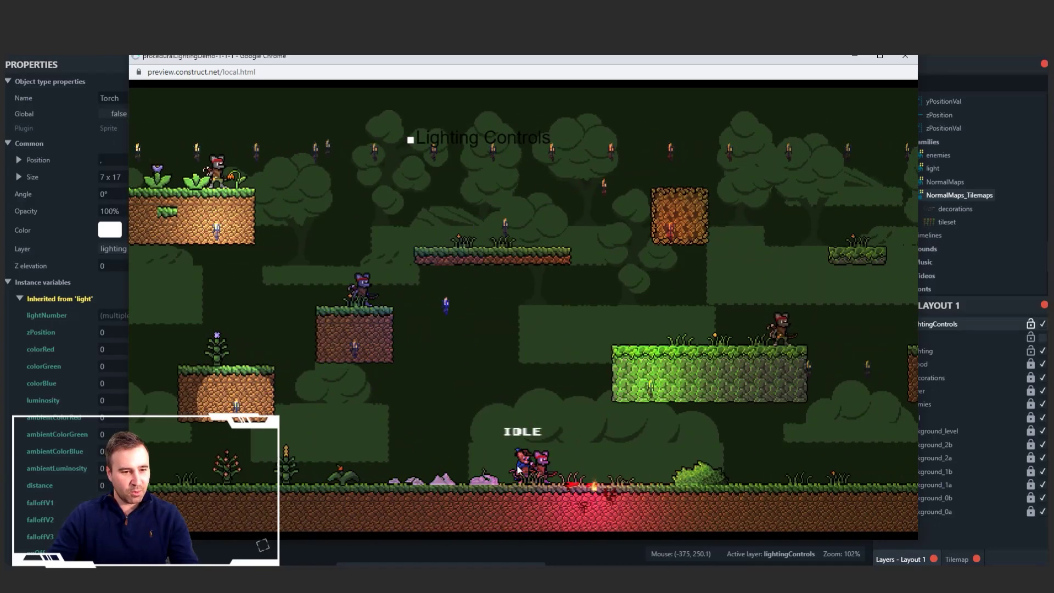
key("Left")
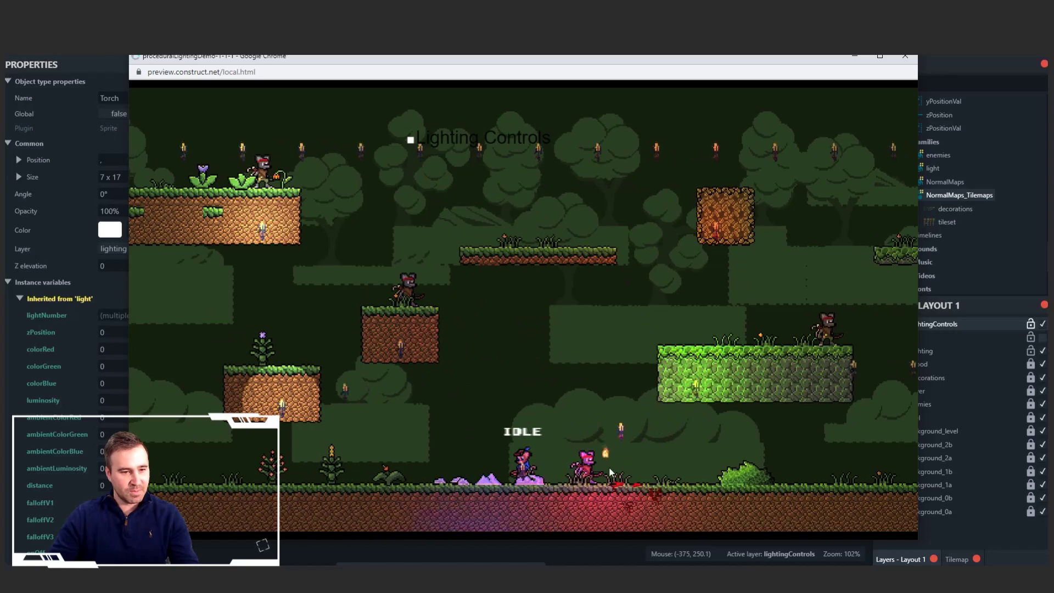
key("Left")
key("Up")
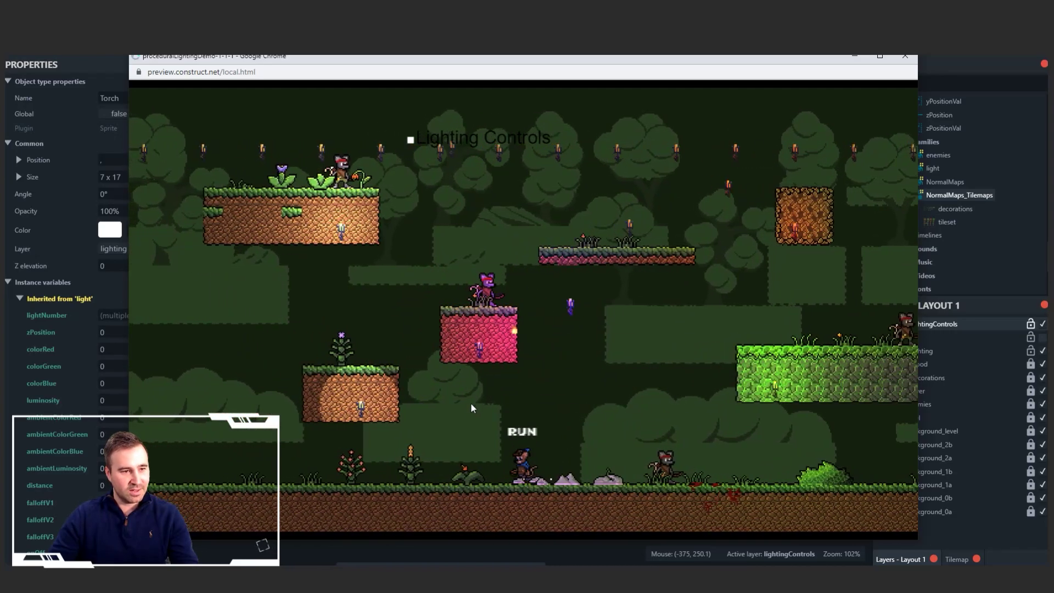
key("Up")
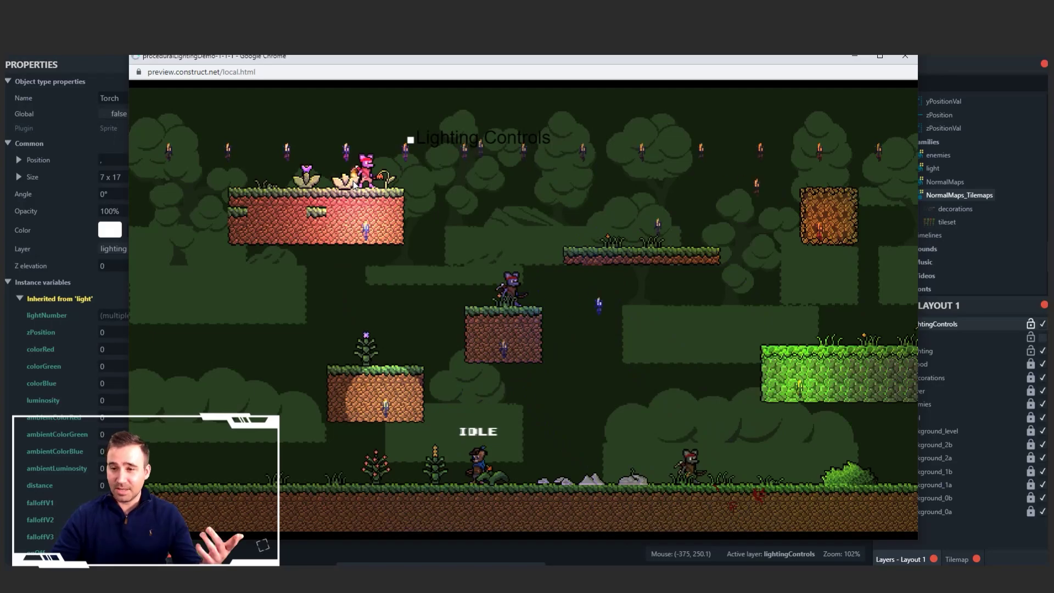
Close the game preview and review the starting-value global variables in the proceduralLighting event sheet
left_click(906, 60)
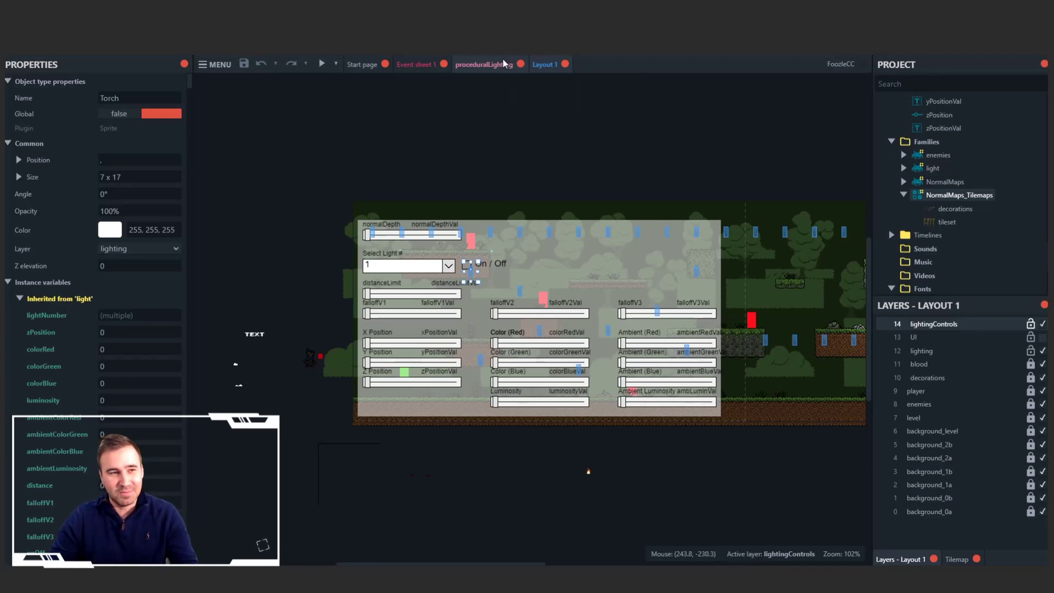
left_click(498, 66)
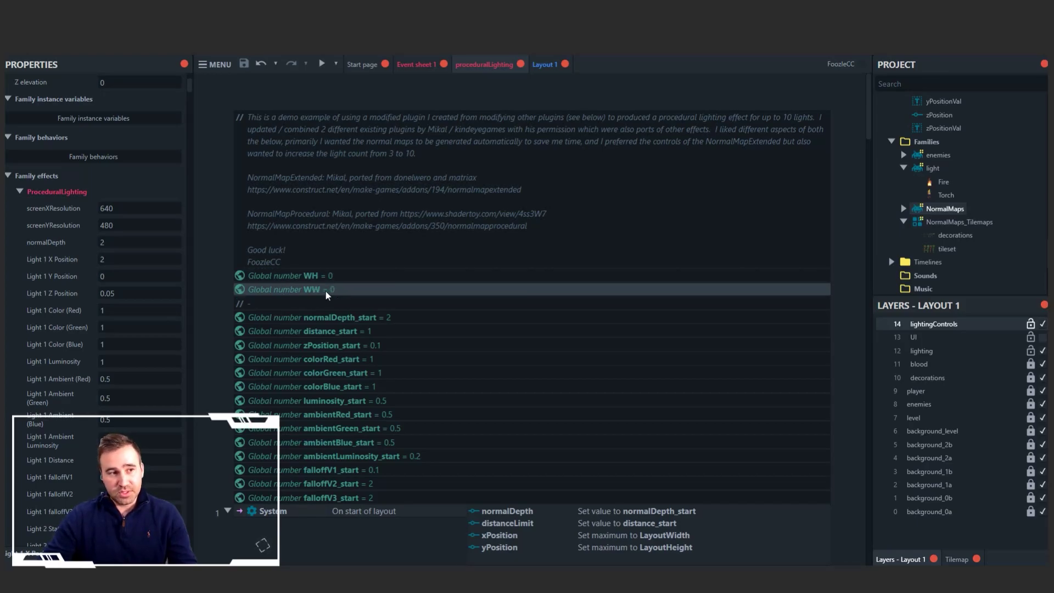
scroll(372, 299, "down", 1)
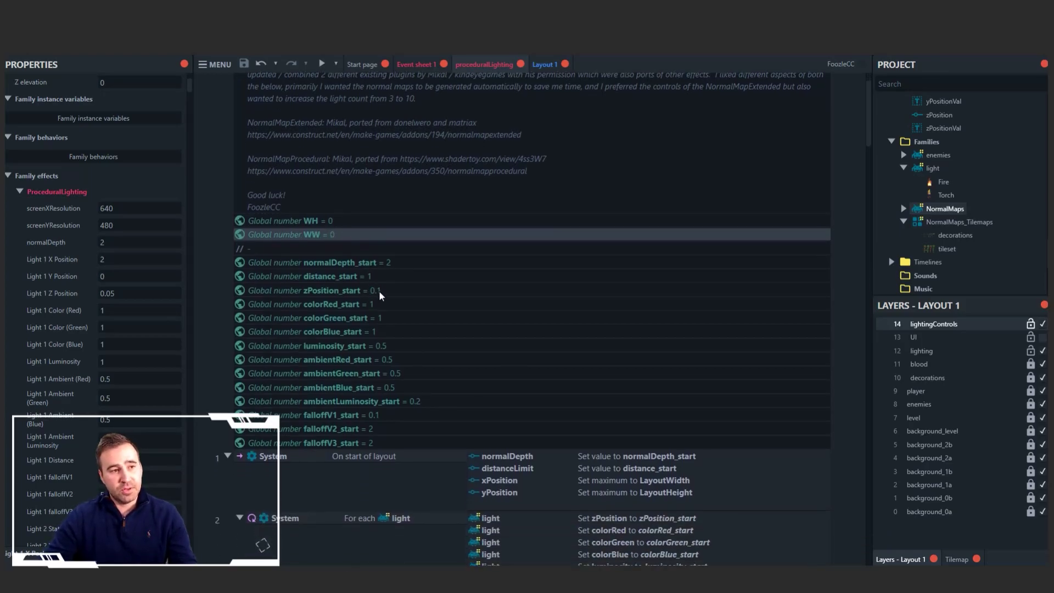
scroll(379, 292, "down", 1)
scroll(379, 292, "down", 1)
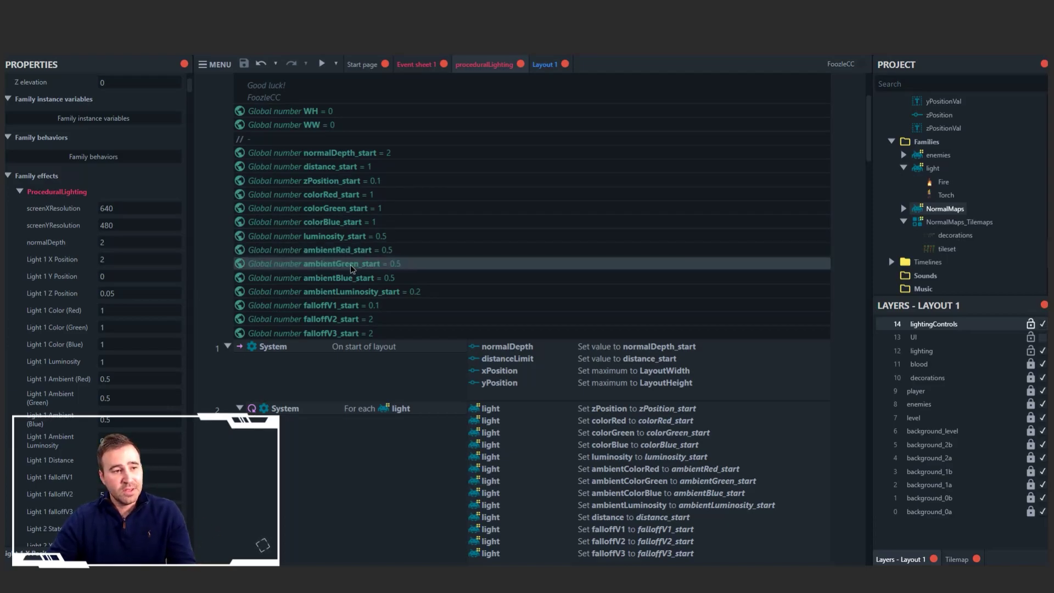
scroll(518, 357, "down", 2)
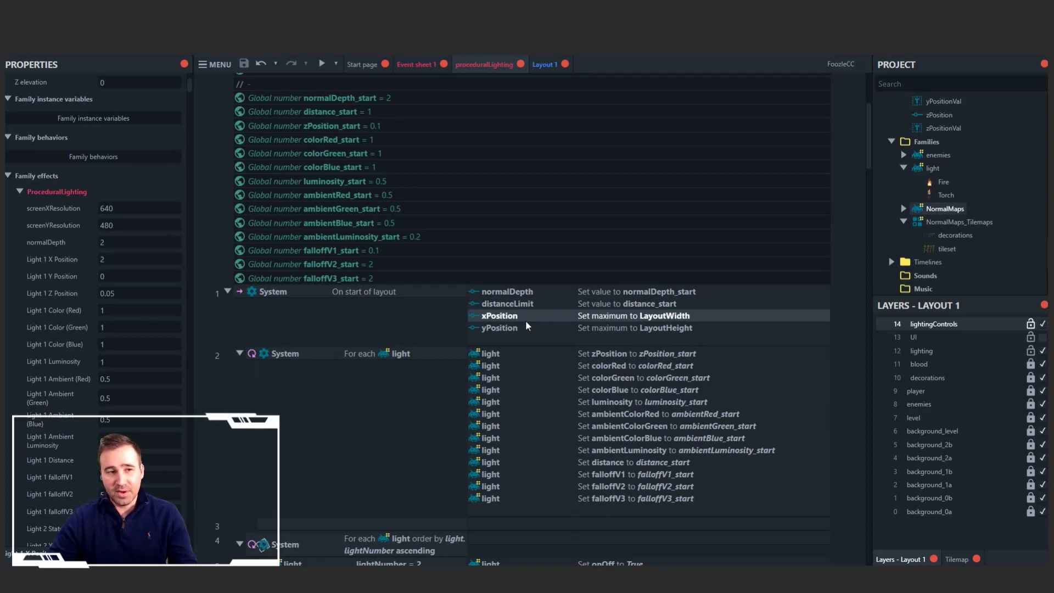
Examine the start-of-layout actions that initialise each light, and show the light family's instance variables
scroll(532, 328, "down", 1)
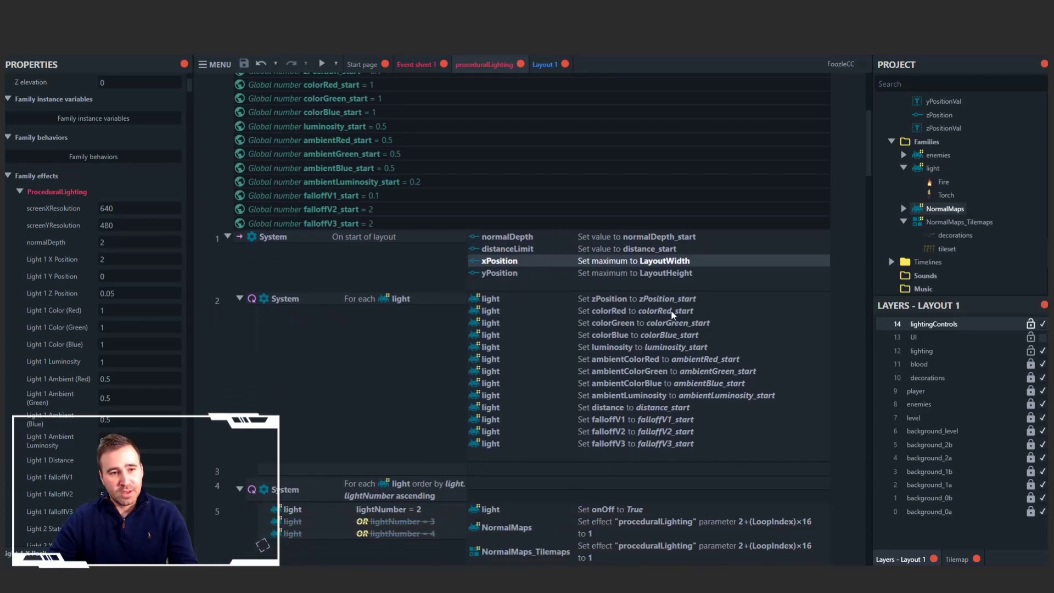
left_click(513, 309)
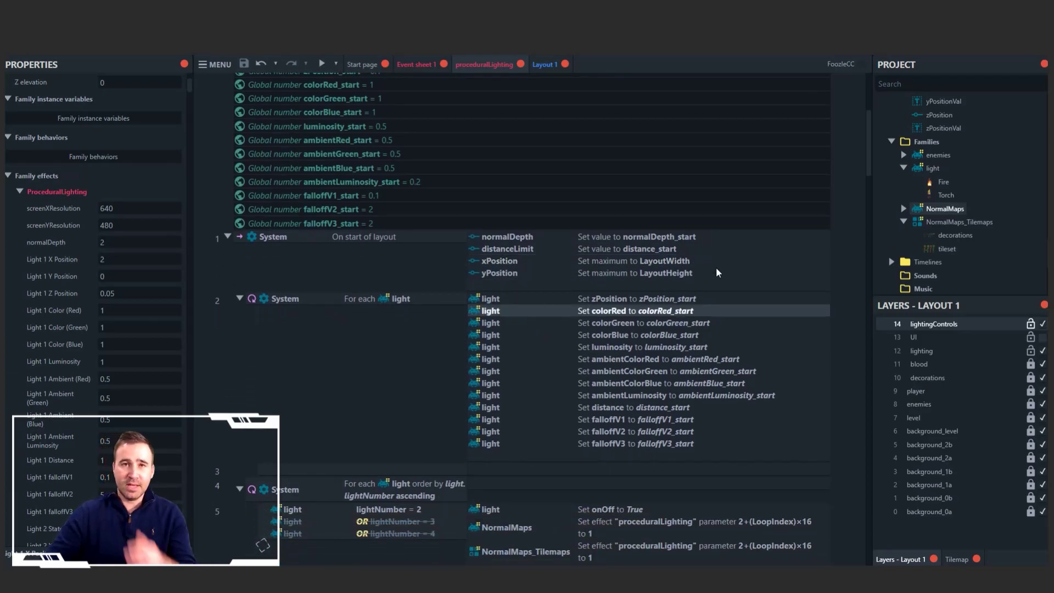
left_click(935, 169)
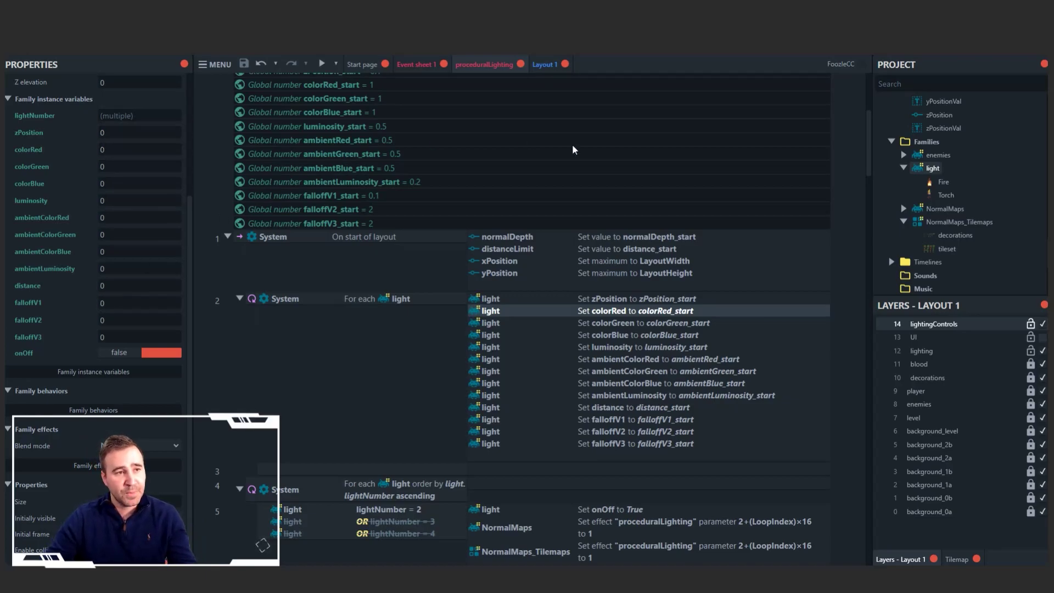
scroll(513, 172, "down", 1)
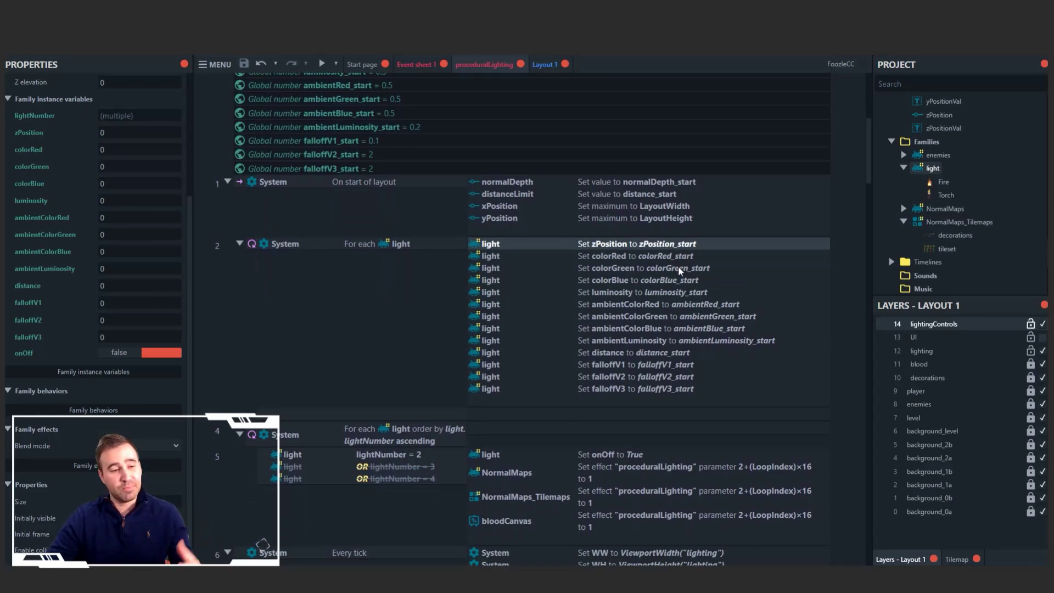
Examine the For each light event ordered by lightNumber and its lightNumber conditions that decide which lights start switched on
scroll(675, 269, "down", 3)
scroll(513, 301, "down", 1)
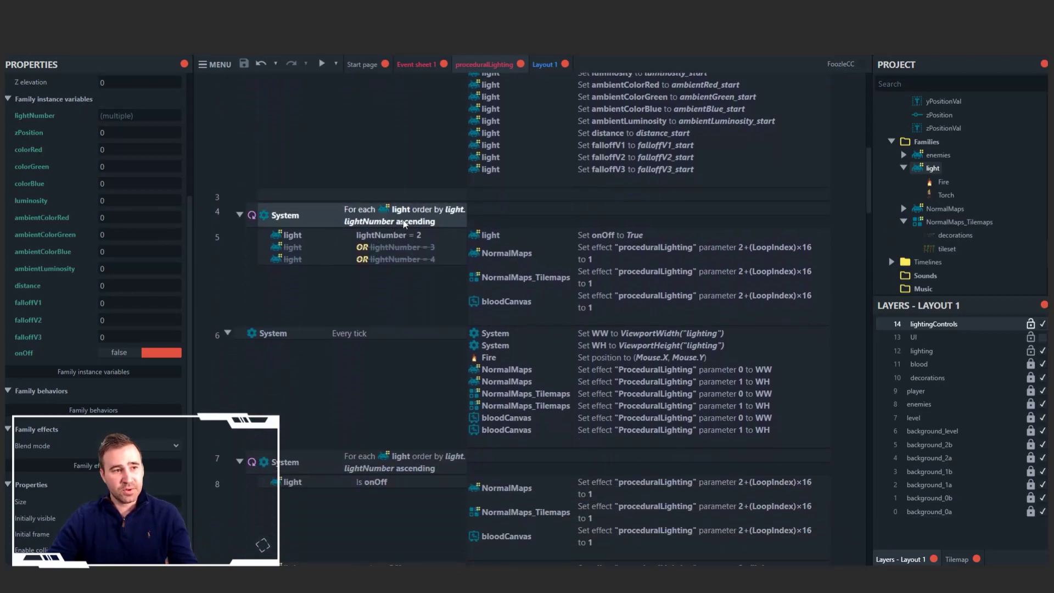
scroll(415, 254, "up", 1)
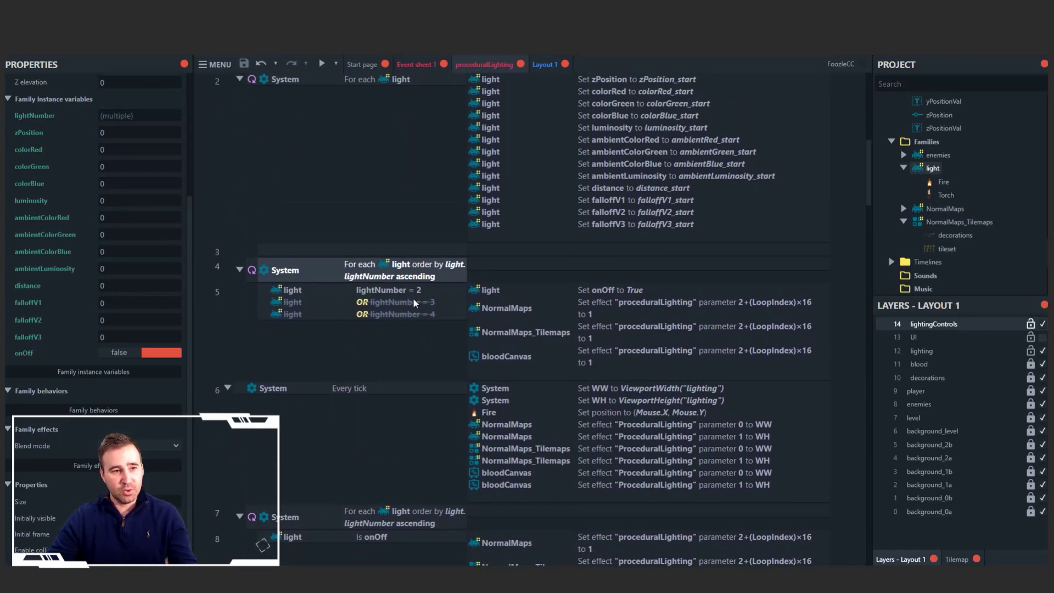
scroll(286, 299, "up", 3)
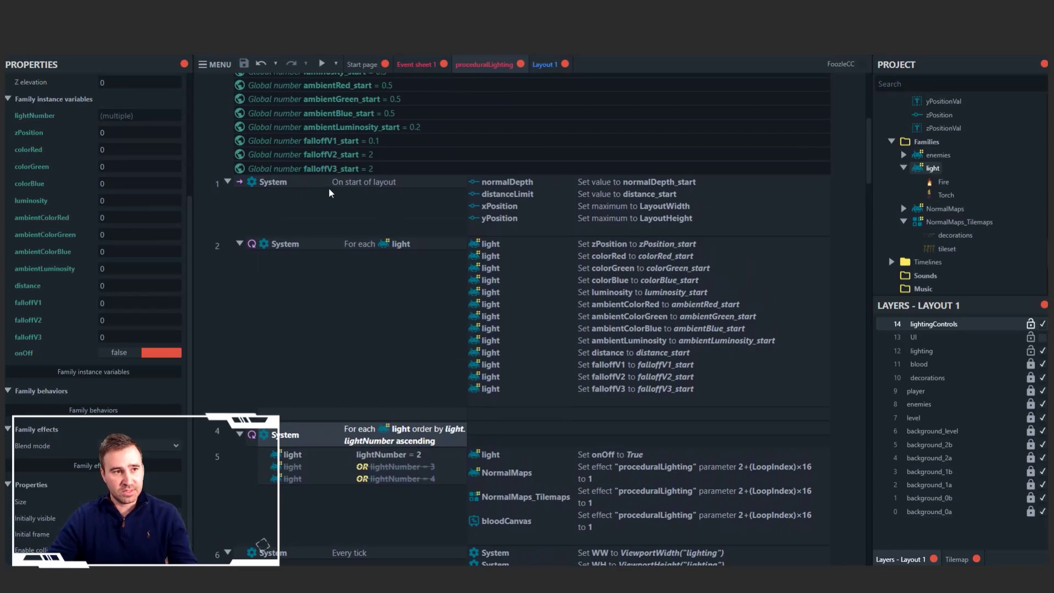
scroll(472, 262, "down", 3)
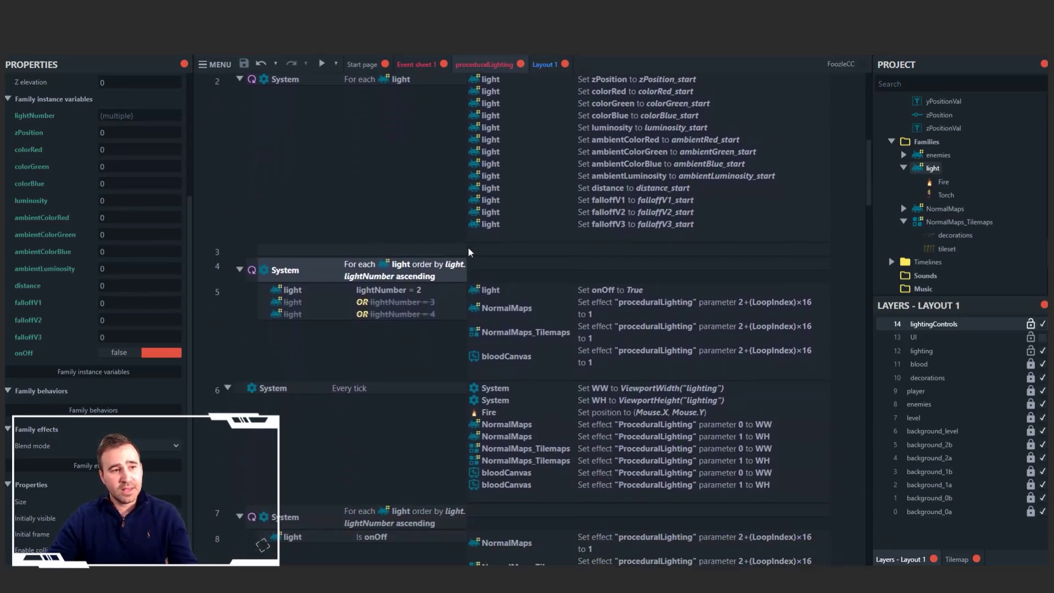
left_click(381, 292)
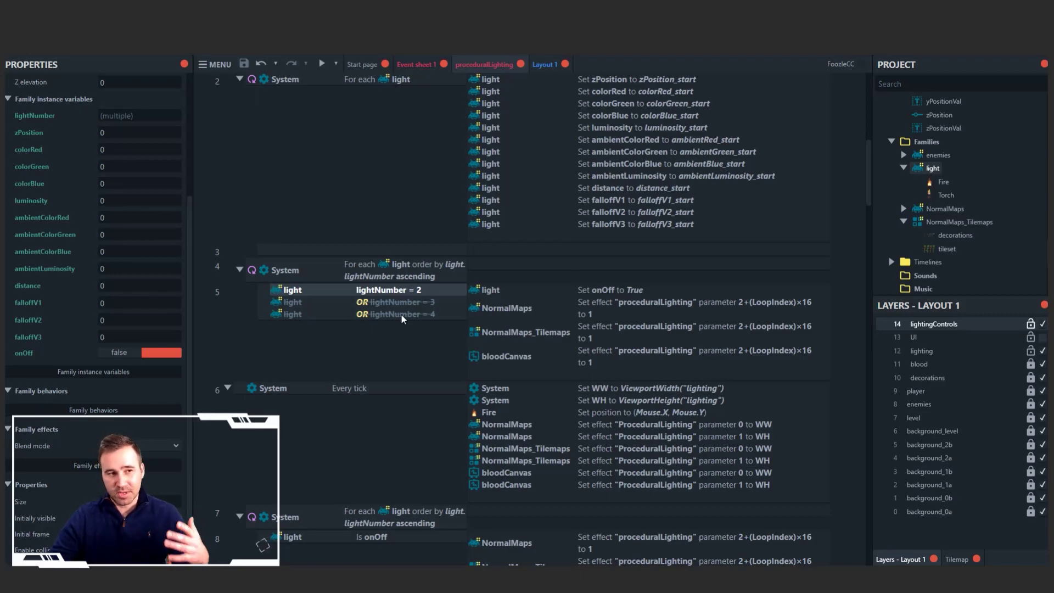
scroll(404, 315, "down", 1)
scroll(406, 319, "down", 2)
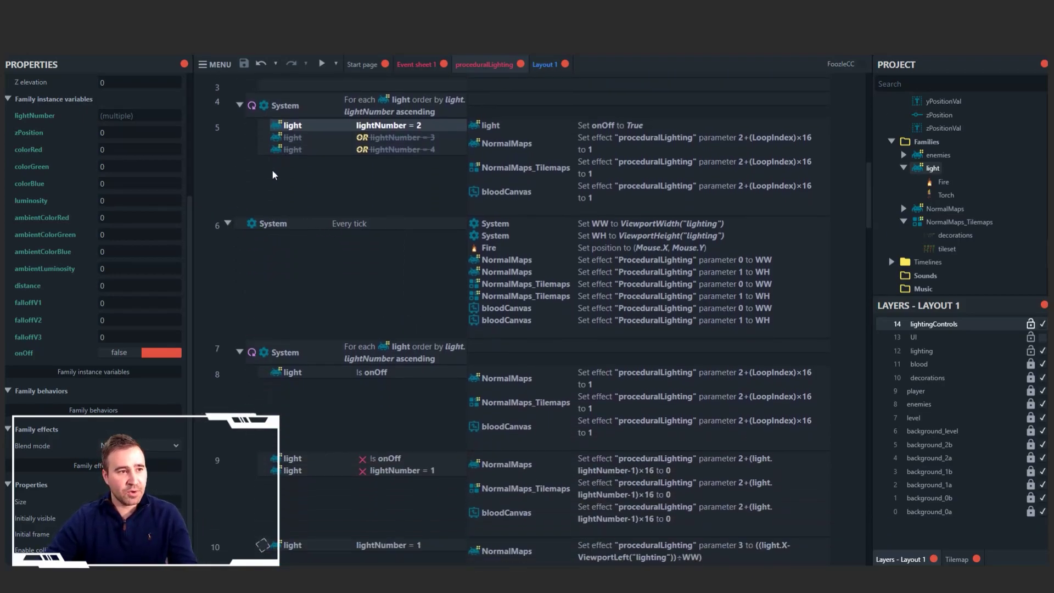
Inspect the Every tick actions that set WW and WH from the lighting layer's viewport and position Fire at the mouse
left_click(557, 226)
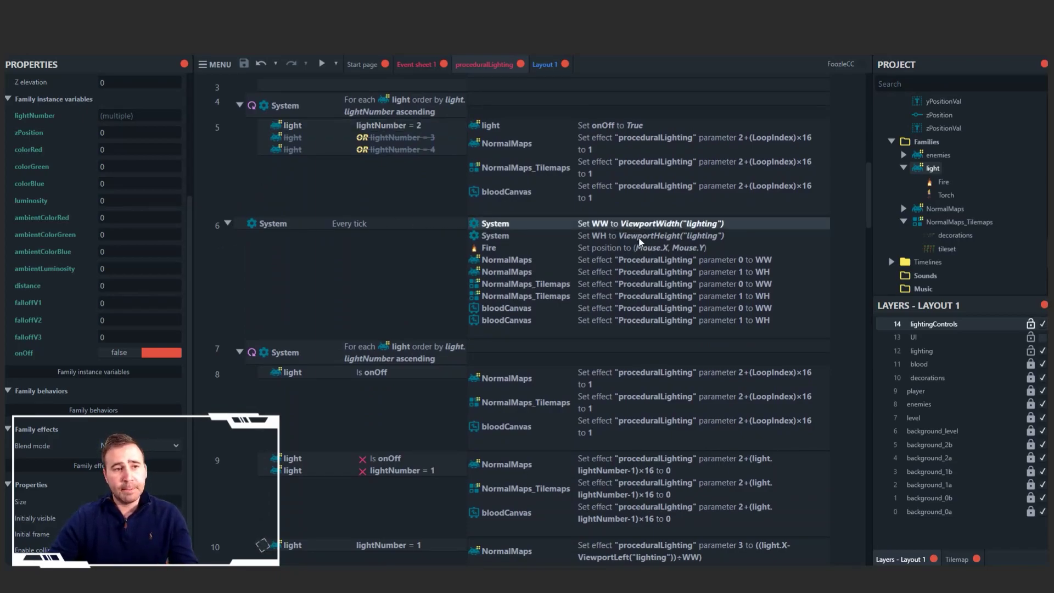
left_click(645, 247)
left_click(654, 235)
left_click(654, 225)
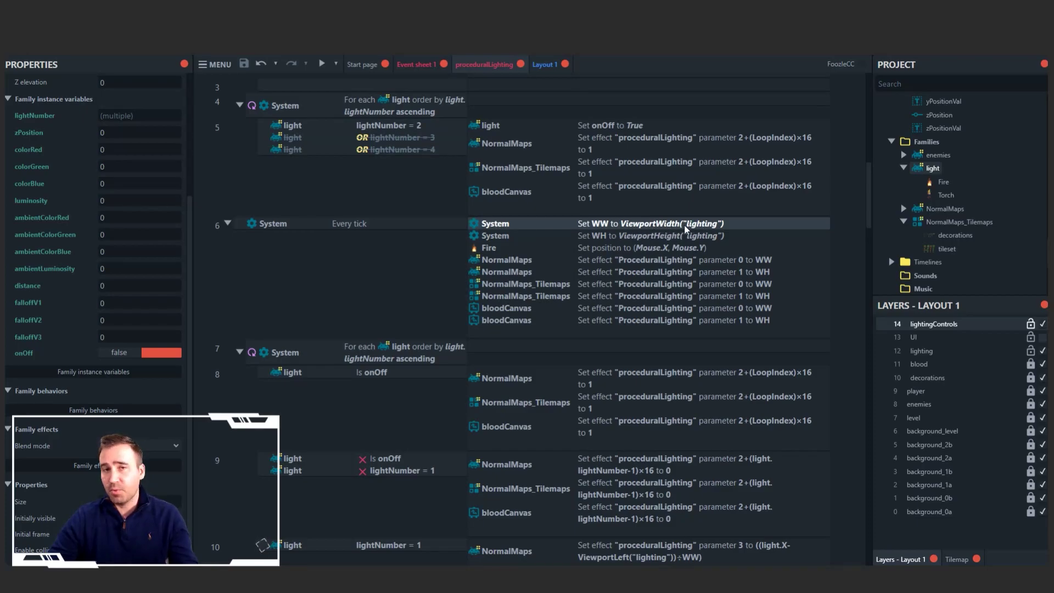
left_click(654, 240)
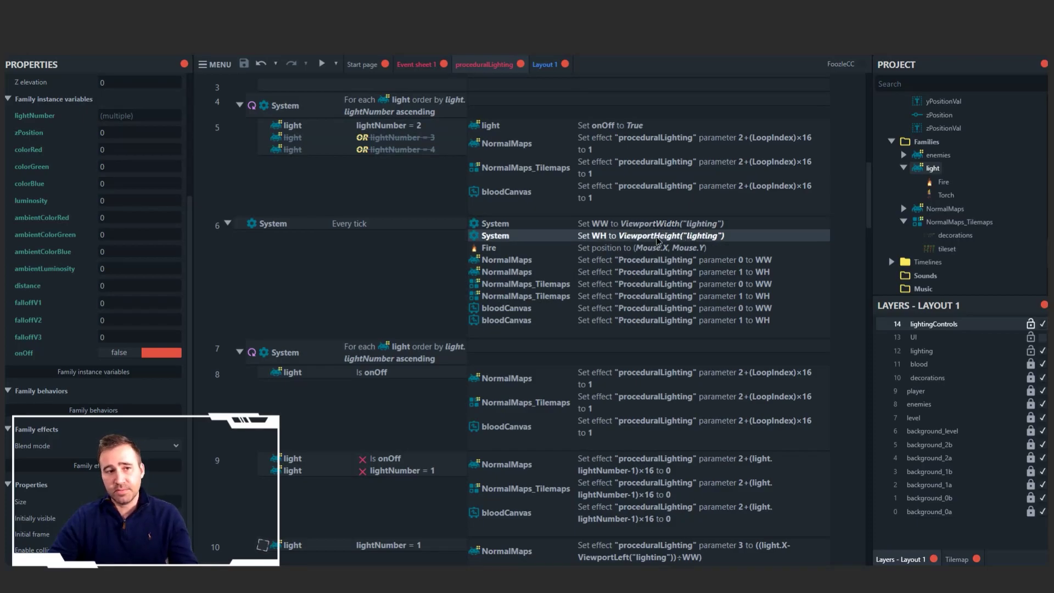
left_click(612, 248)
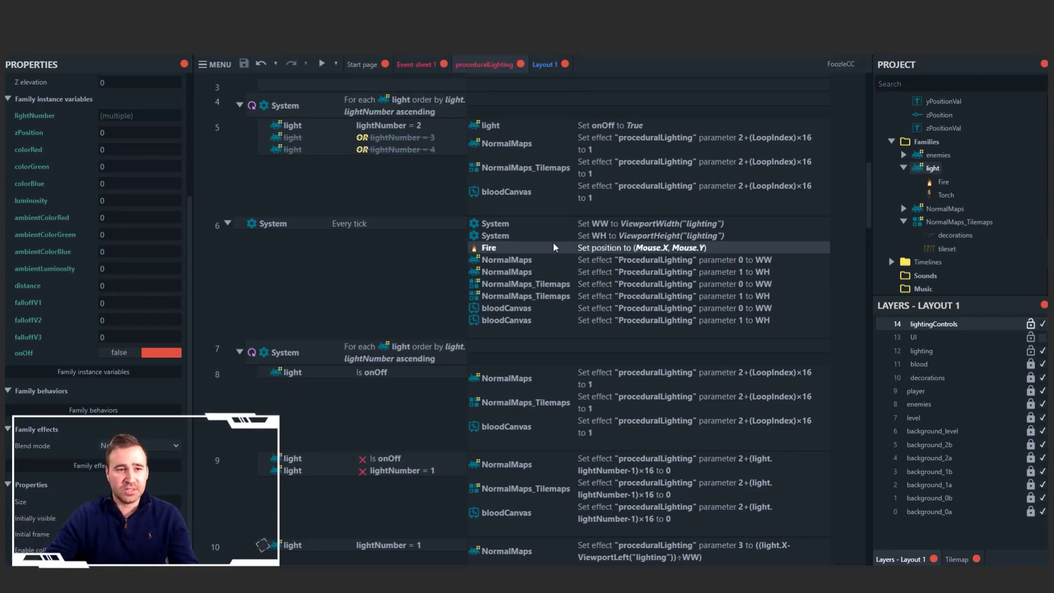
Inspect the Every tick actions that set ProceduralLighting parameters 0 and 1 for NormalMaps, NormalMaps_Tilemaps and bloodCanvas
left_click(537, 260)
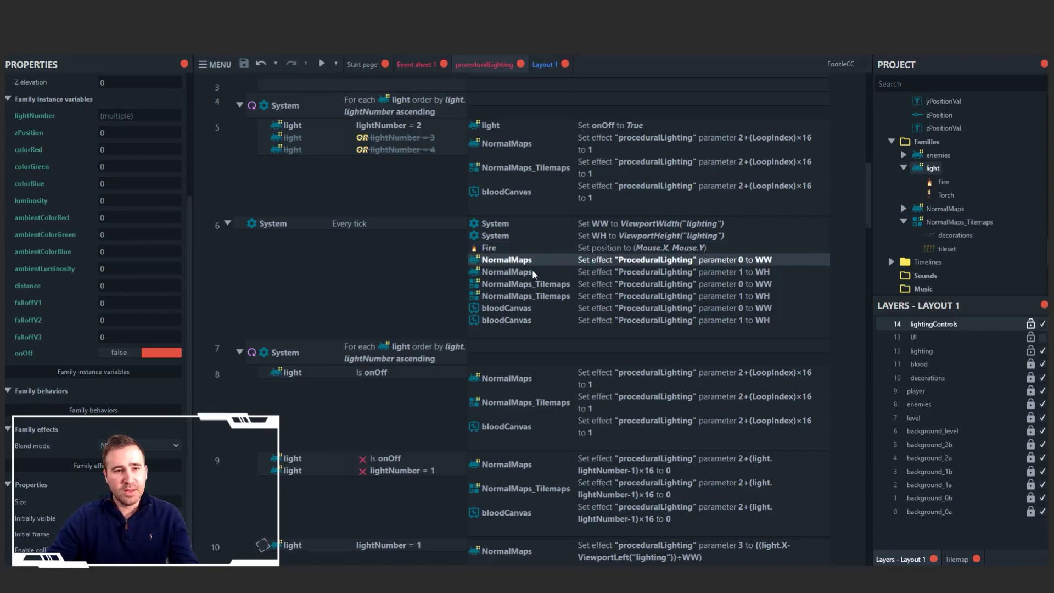
left_click(529, 271)
left_click(526, 284)
left_click(521, 297)
left_click(513, 308)
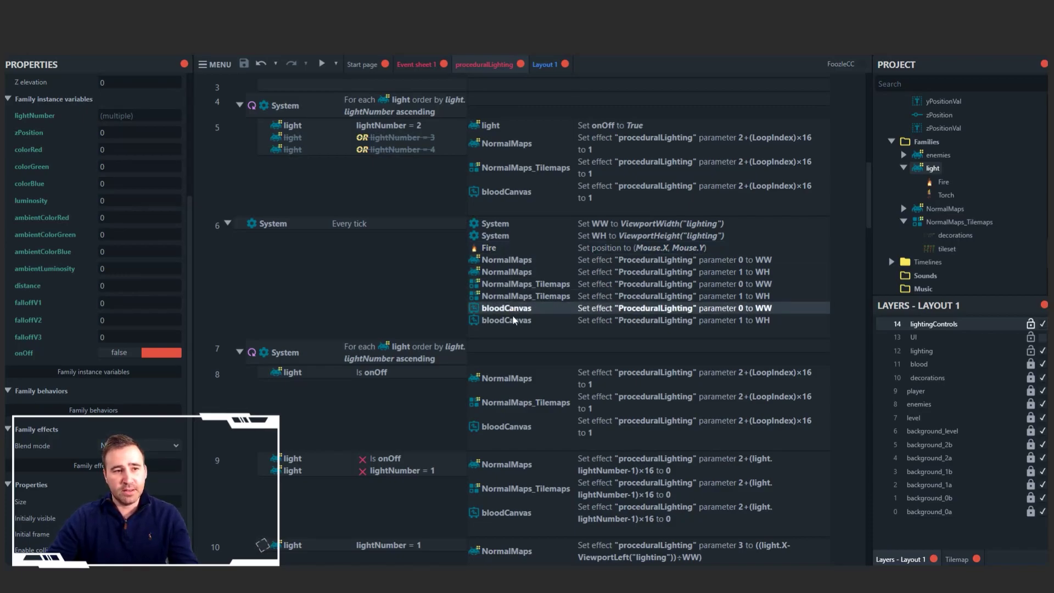
left_click(519, 284)
left_click(516, 260)
left_click(516, 273)
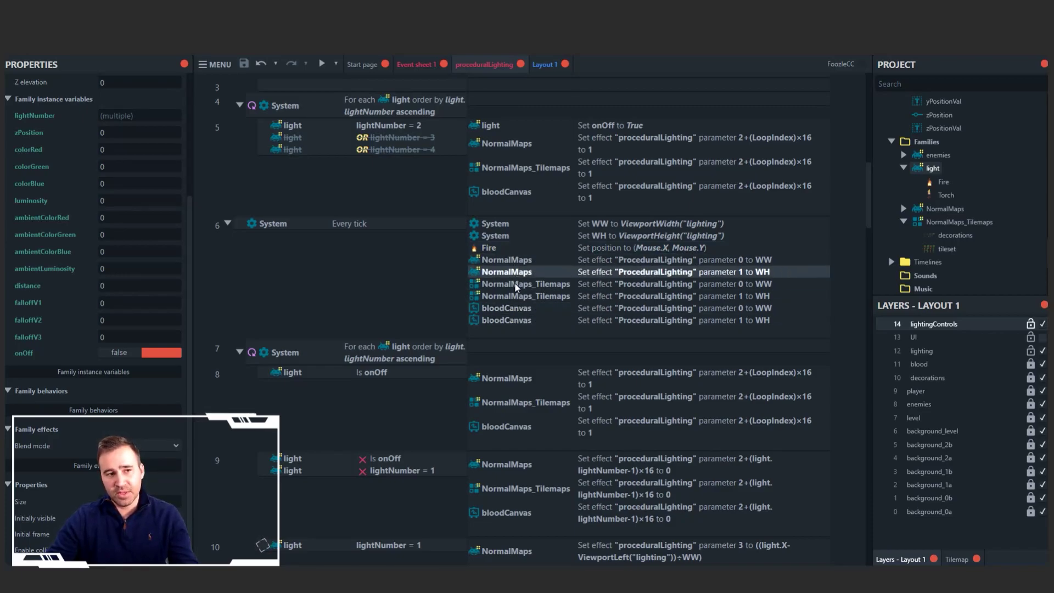
left_click(521, 285)
left_click(518, 297)
left_click(515, 308)
left_click(514, 319)
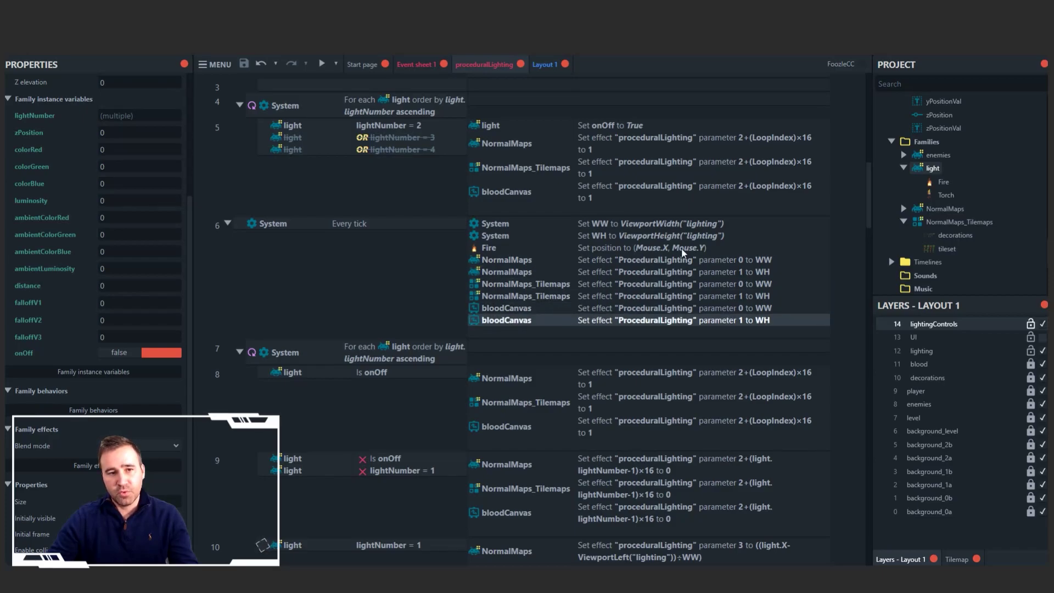
Compare the NormalMaps parameter 0 action with the screen resolution parameters in the NormalMaps family's ProceduralLighting effect
left_click(771, 262)
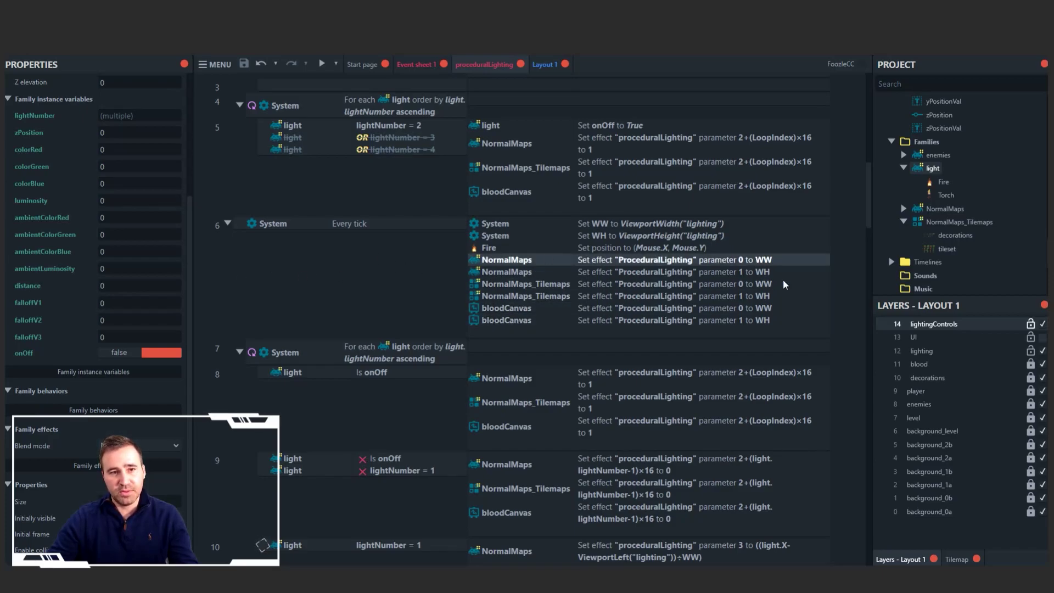
left_click(940, 209)
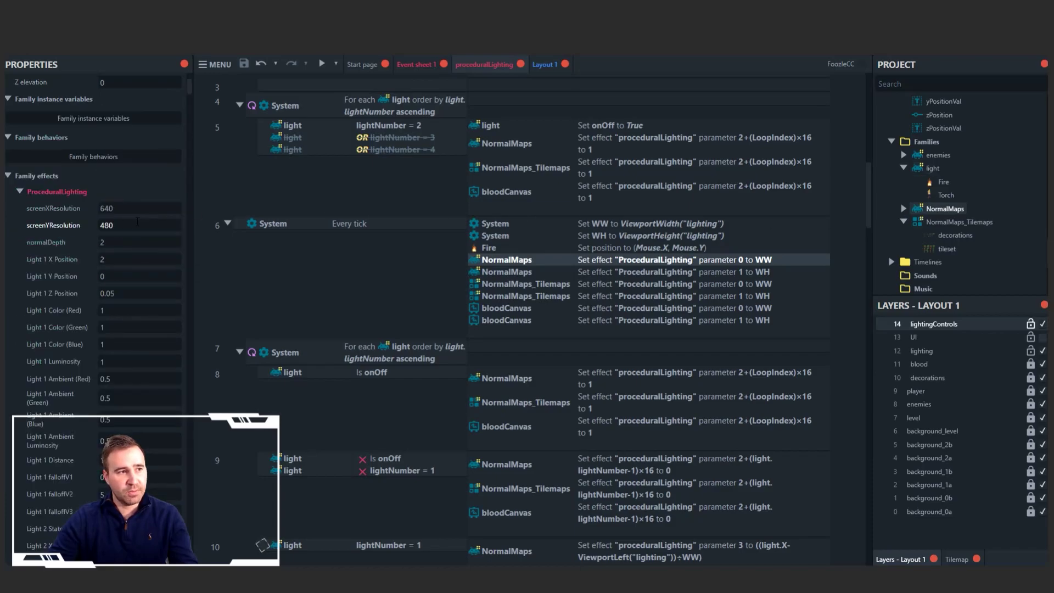
scroll(137, 221, "up", 3)
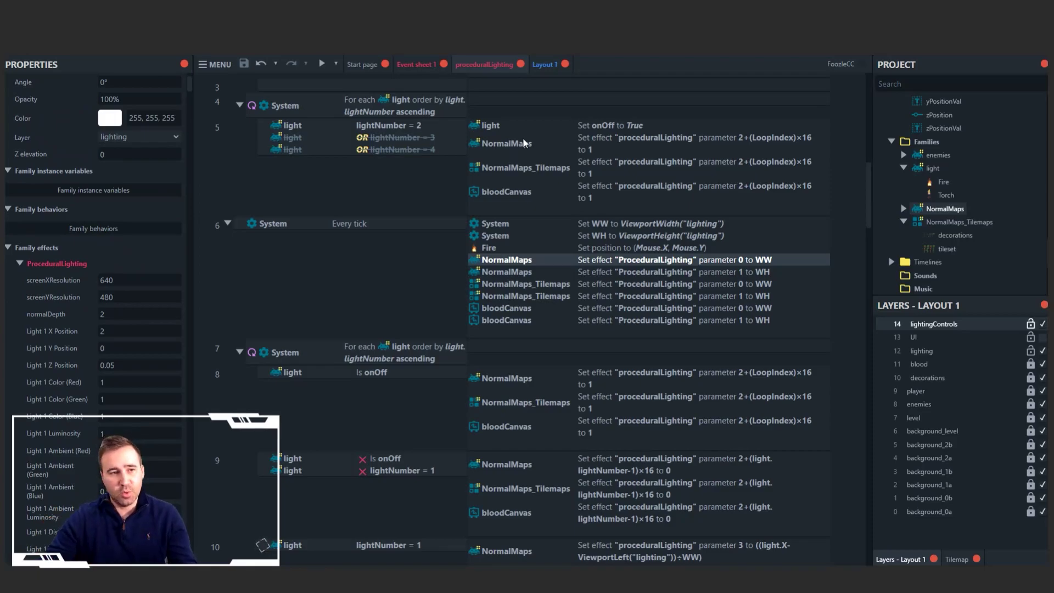
Examine the second For each light event's Is onOff condition alongside the light family's instance variables
scroll(523, 142, "down", 2)
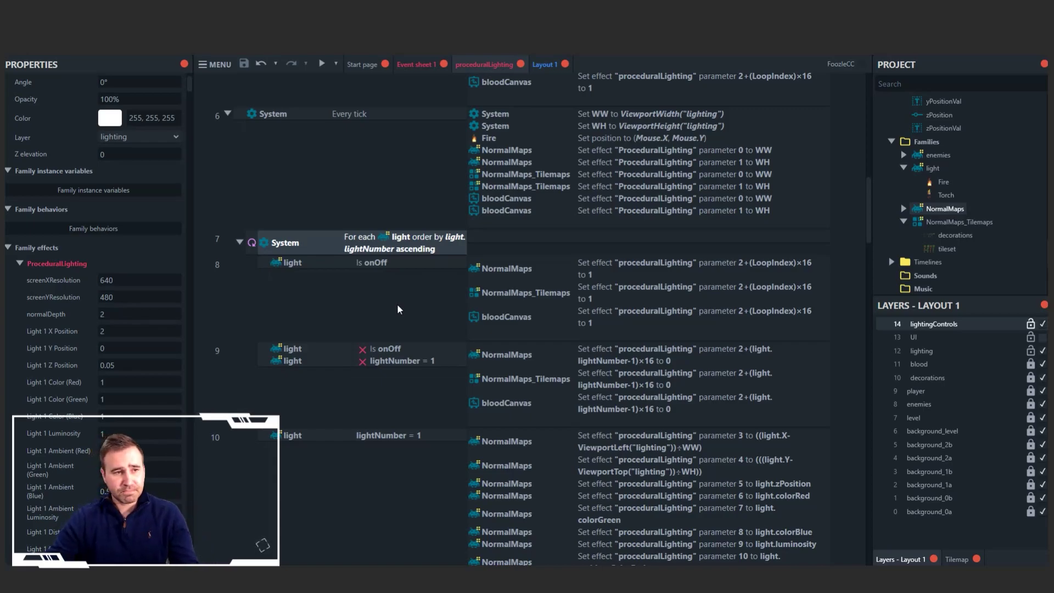
scroll(397, 305, "down", 1)
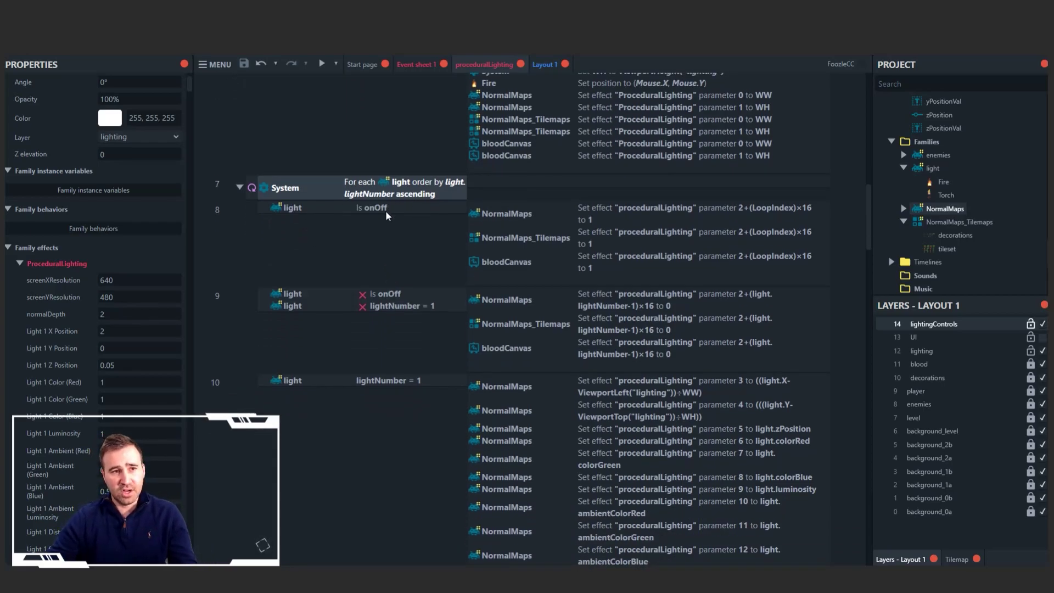
left_click(309, 209)
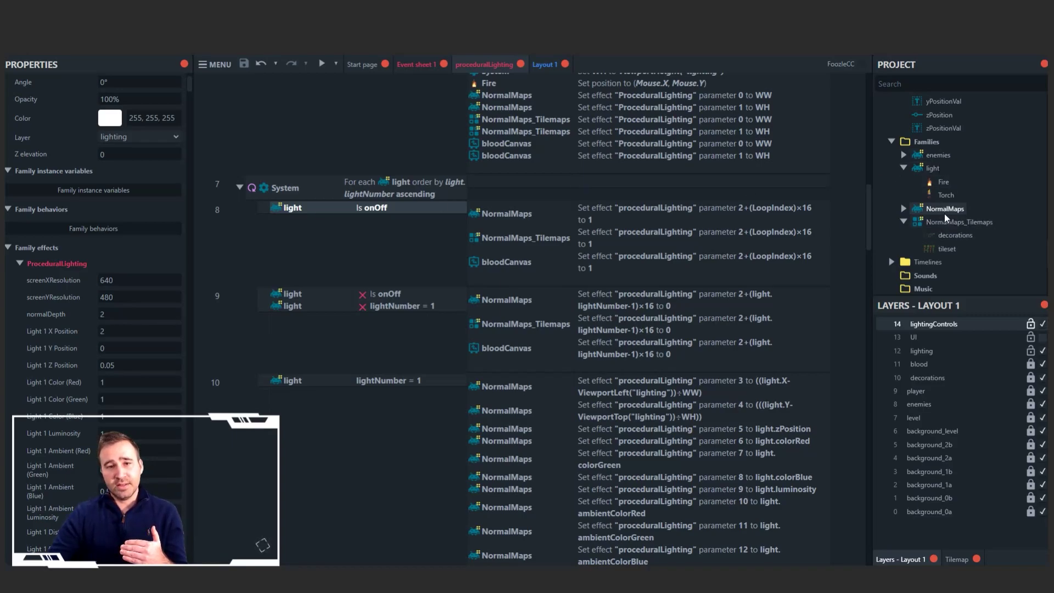
left_click(931, 170)
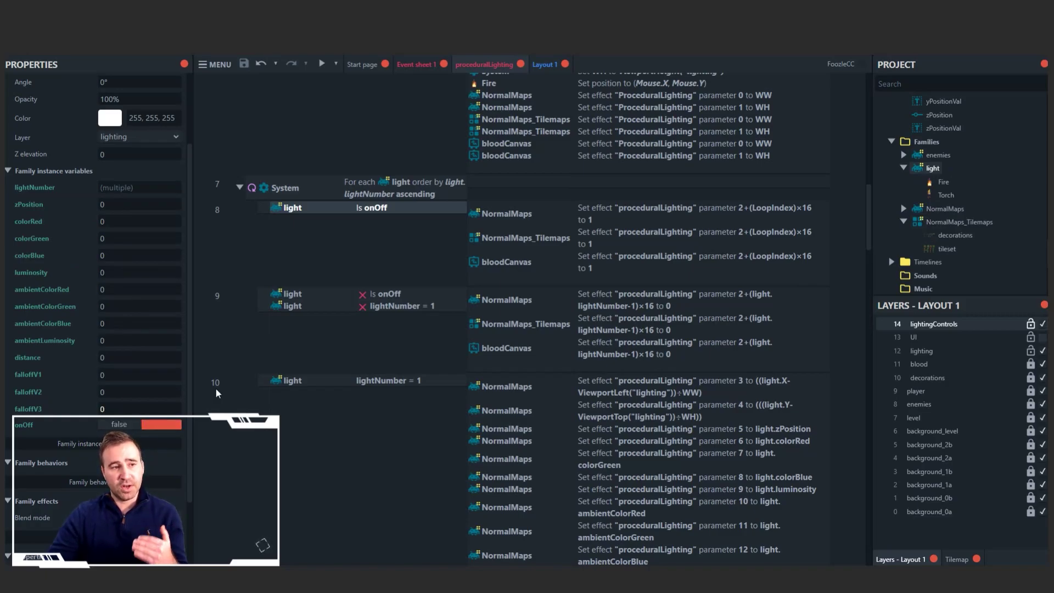
Inspect the actions that set ProceduralLighting's state parameter to 1 for switched-on lights and to 0 for switched-off lights other than light 1
left_click(651, 218)
key("Down")
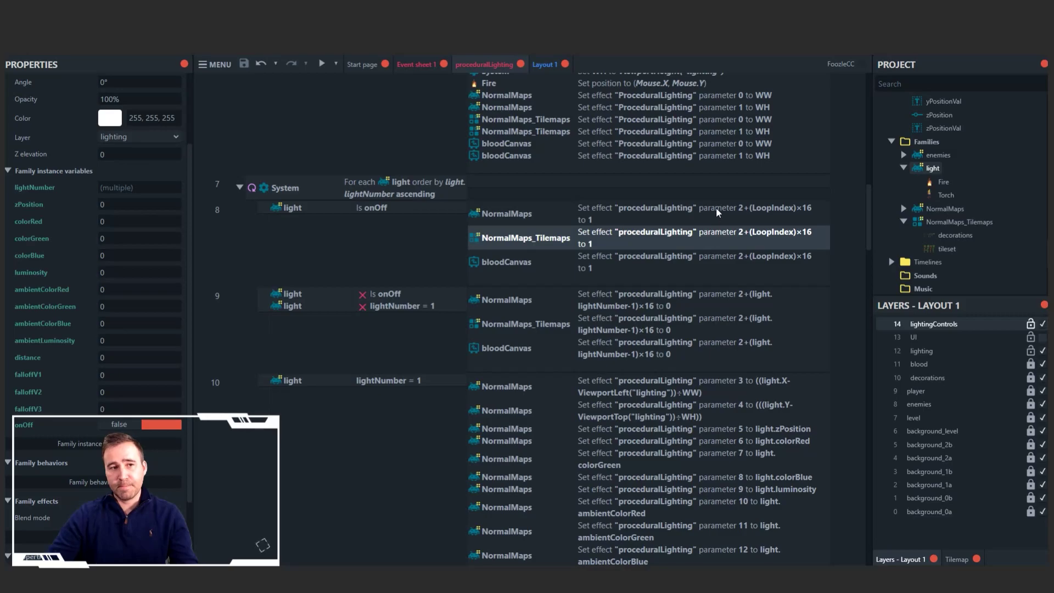
left_click(503, 265)
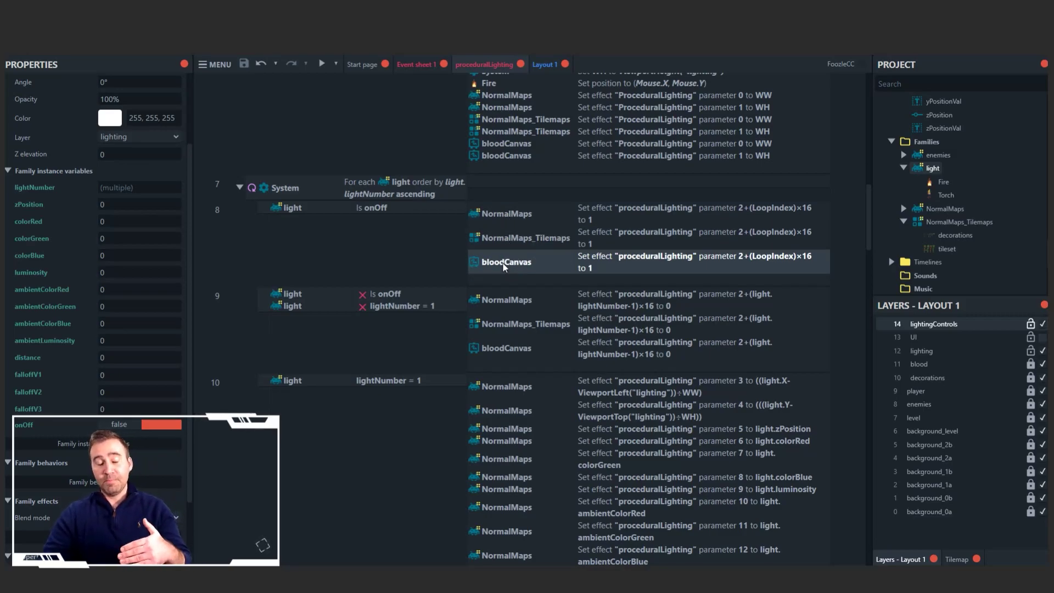
left_click(500, 244)
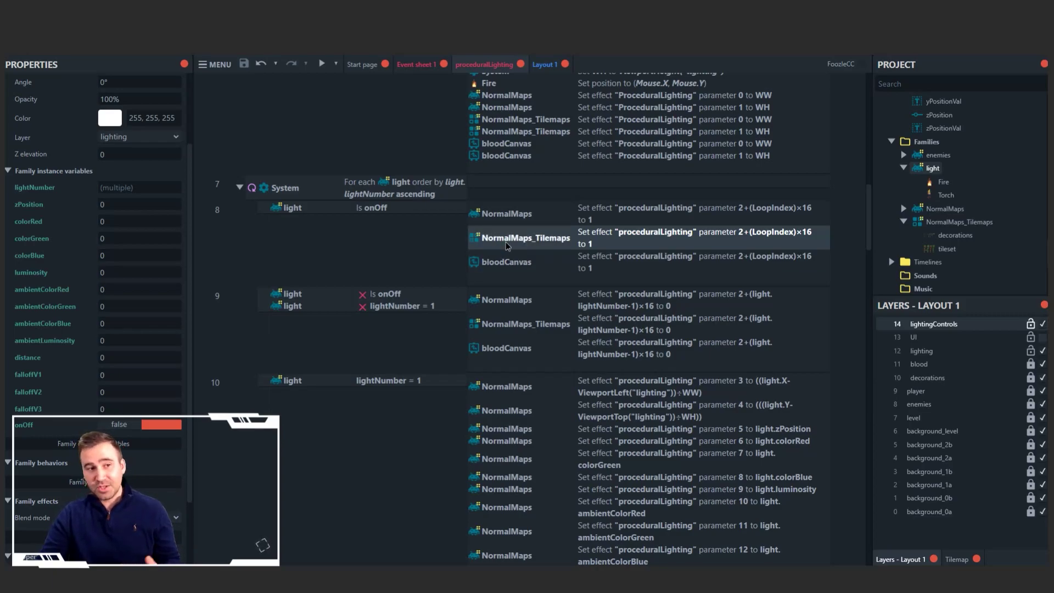
left_click(518, 214)
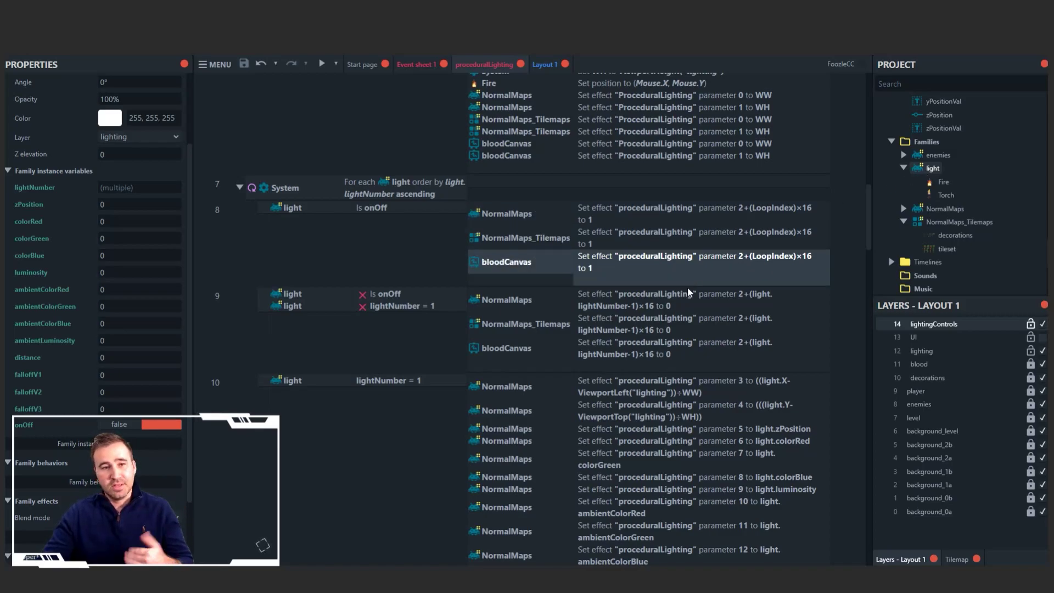
scroll(607, 314, "down", 2)
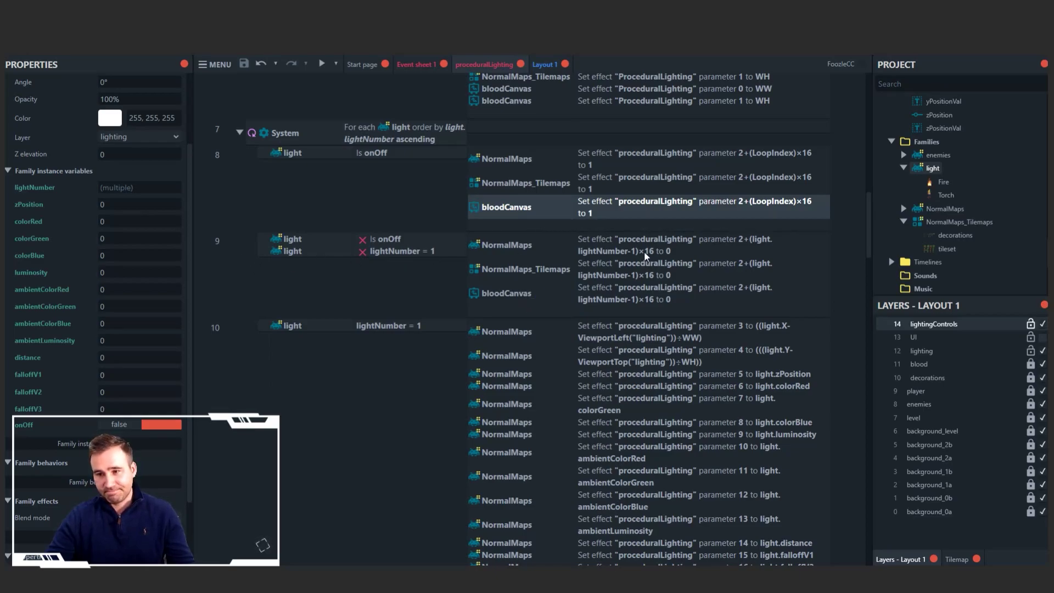
scroll(644, 251, "down", 2)
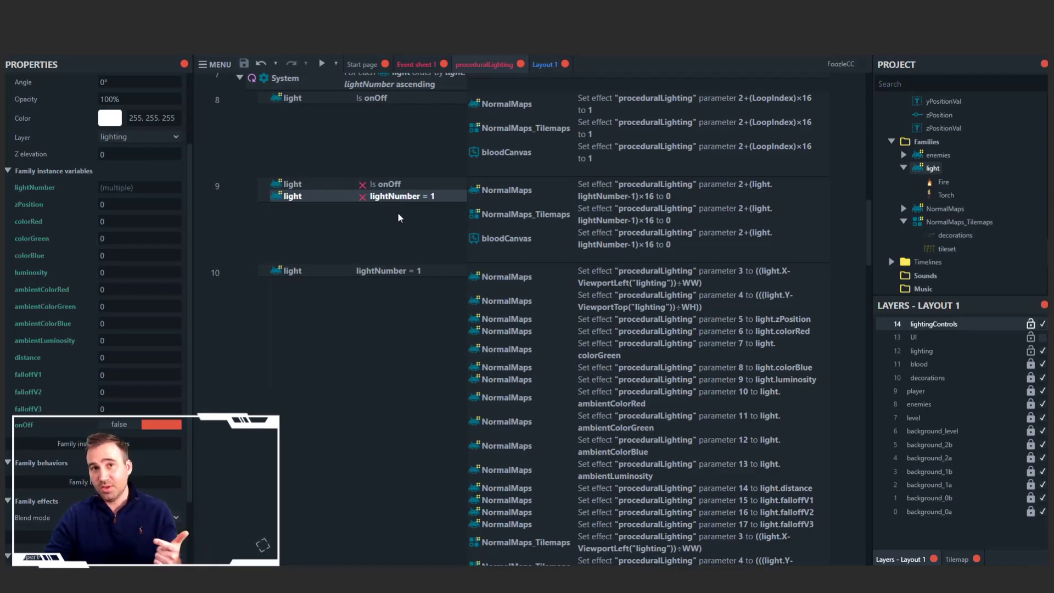
Review the lightNumber = 1 event's actions that pass position, color, luminosity, ambient, distance and falloff values to ProceduralLighting parameters 3 to 17
left_click(377, 276)
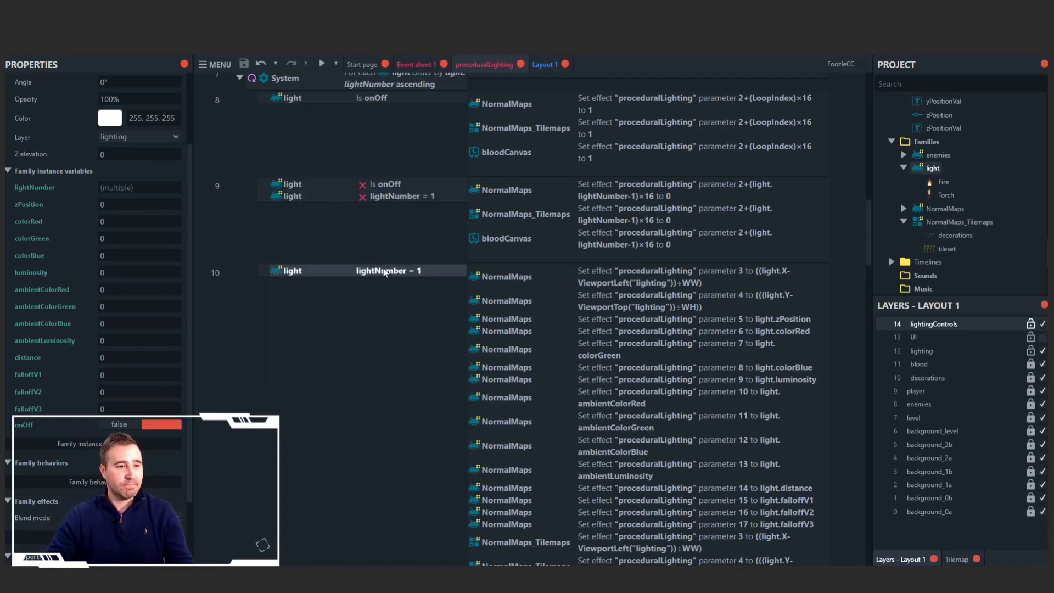
scroll(432, 269, "down", 4)
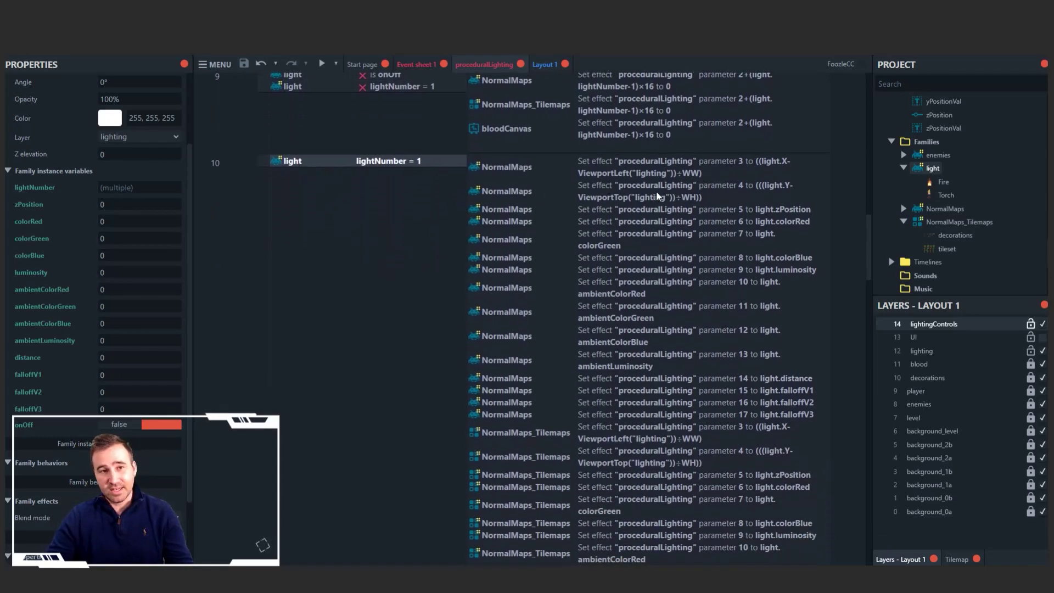
left_click(701, 174)
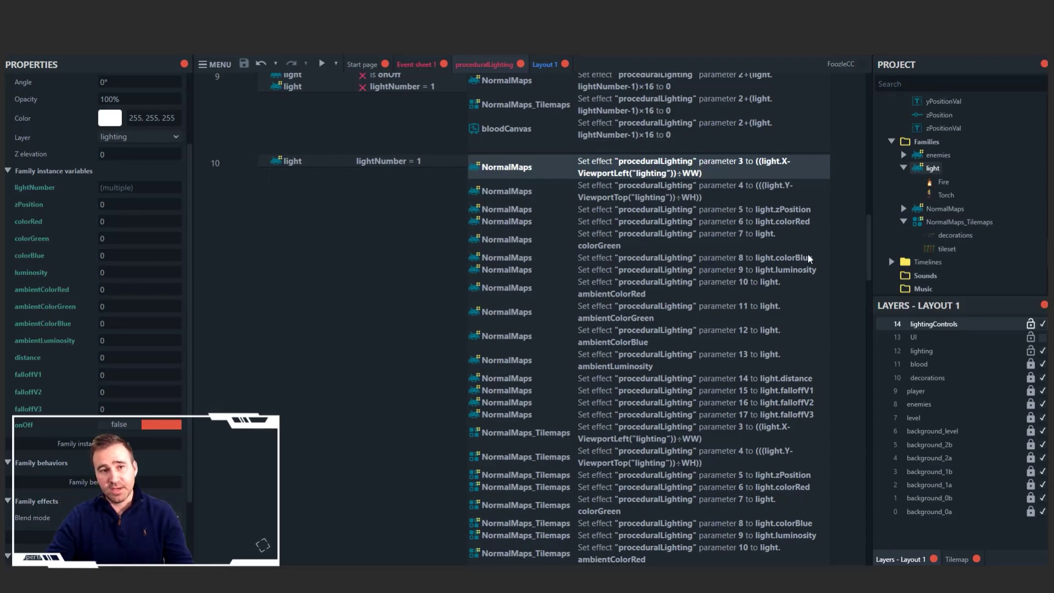
scroll(776, 249, "down", 3)
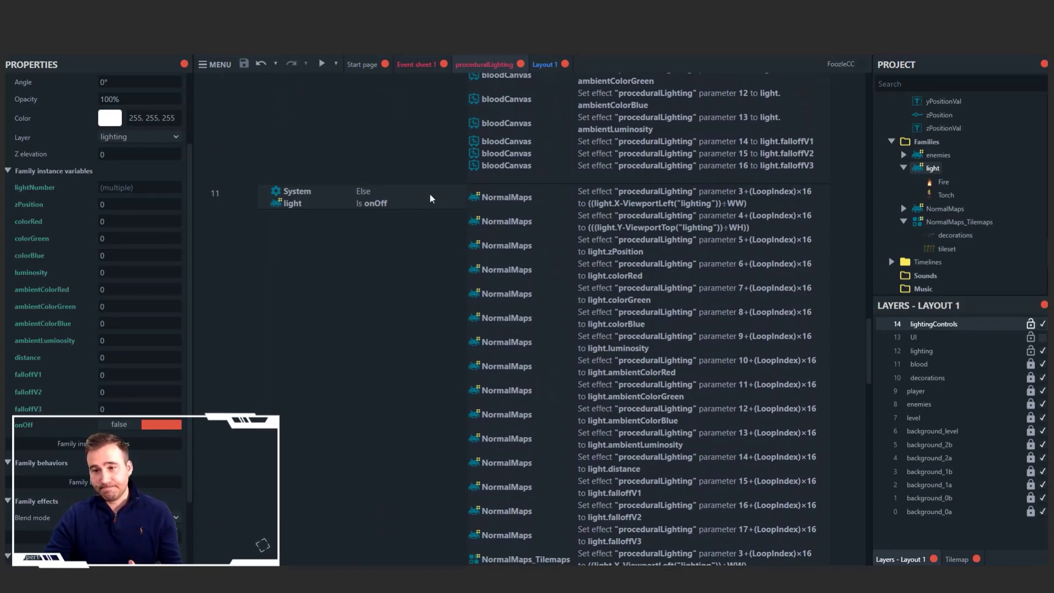
scroll(538, 228, "down", 6)
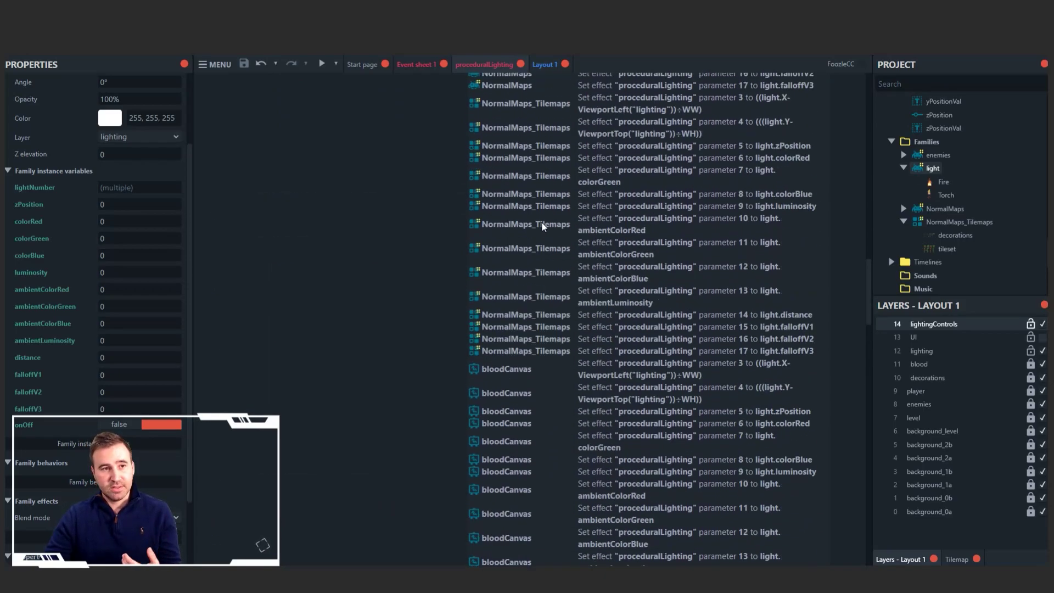
scroll(535, 241, "up", 3)
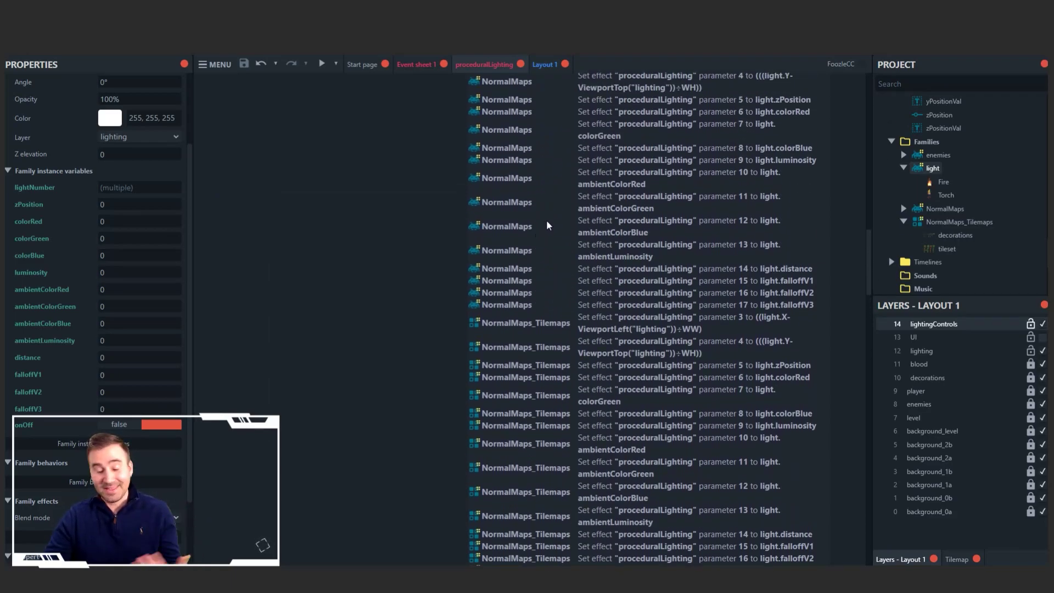
scroll(553, 232, "up", 2)
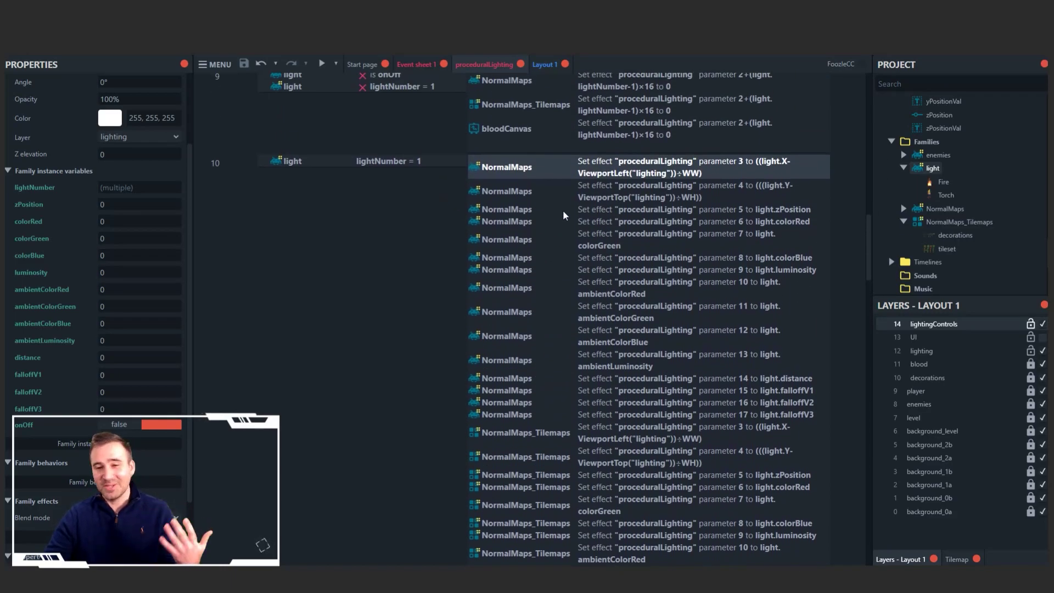
scroll(558, 216, "down", 1)
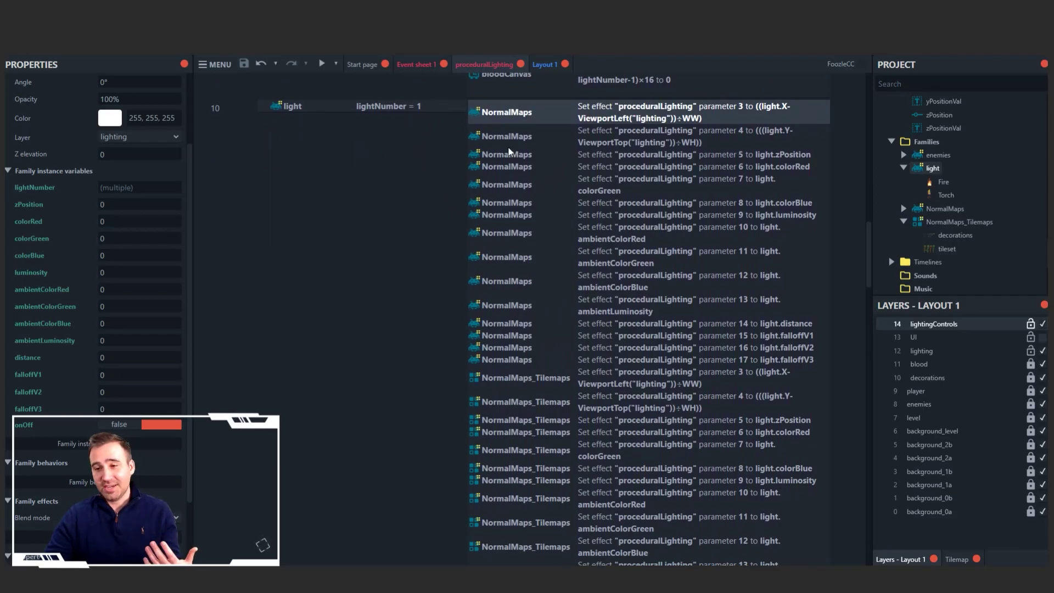
Examine the Else event for switched-on lights and its NormalMaps actions that offset each parameter index by (LoopIndex)×16
scroll(531, 196, "down", 7)
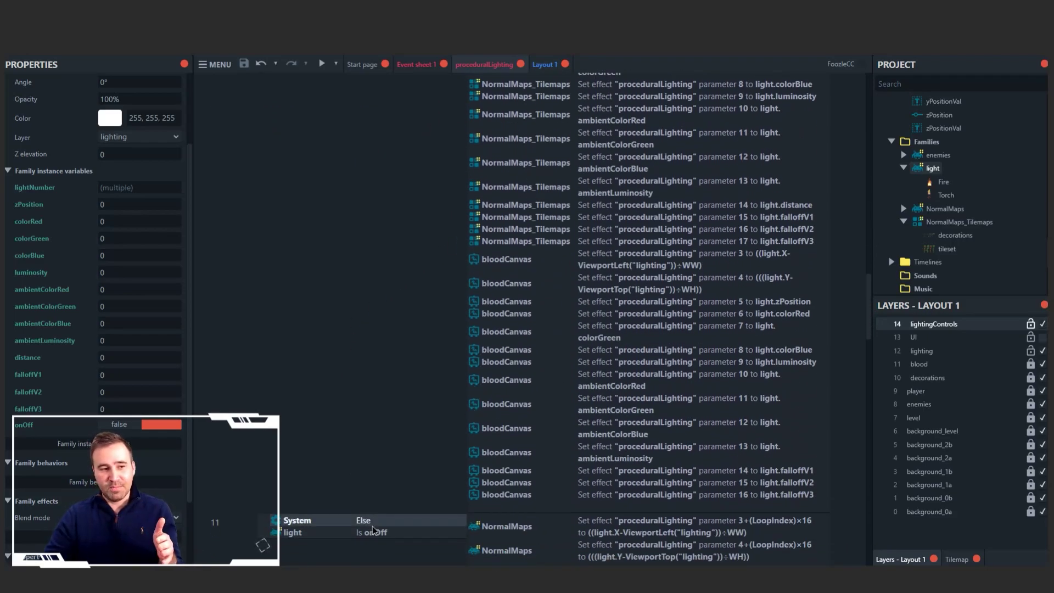
scroll(380, 536, "down", 3)
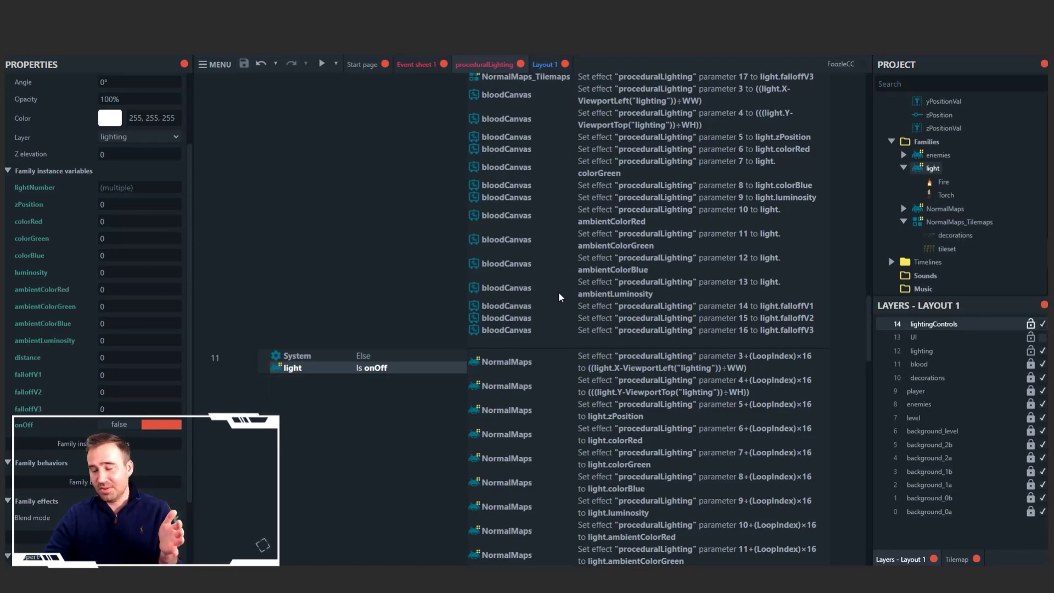
scroll(581, 354, "down", 1)
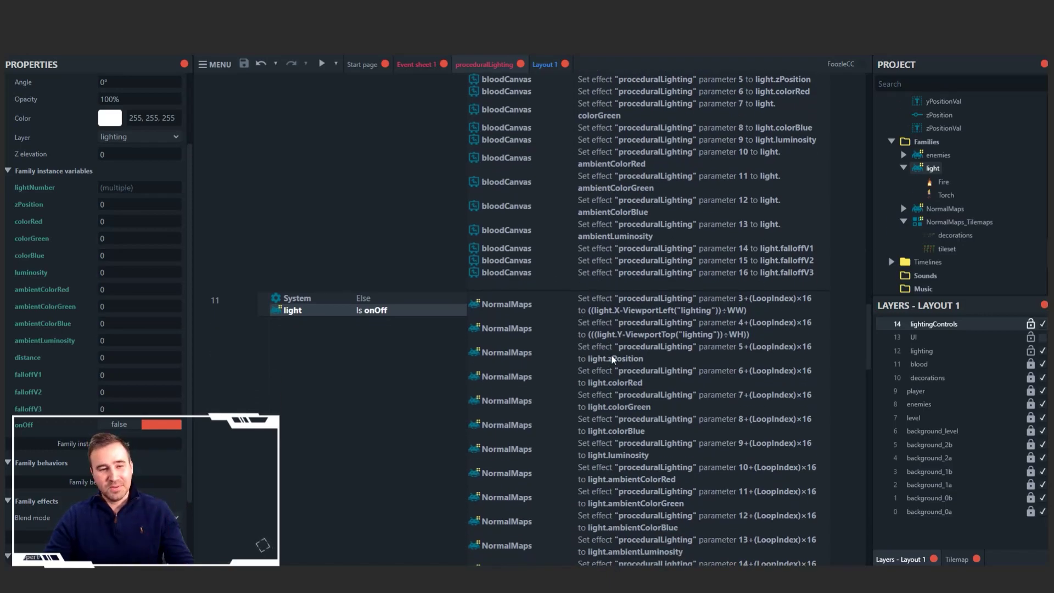
scroll(620, 343, "down", 2)
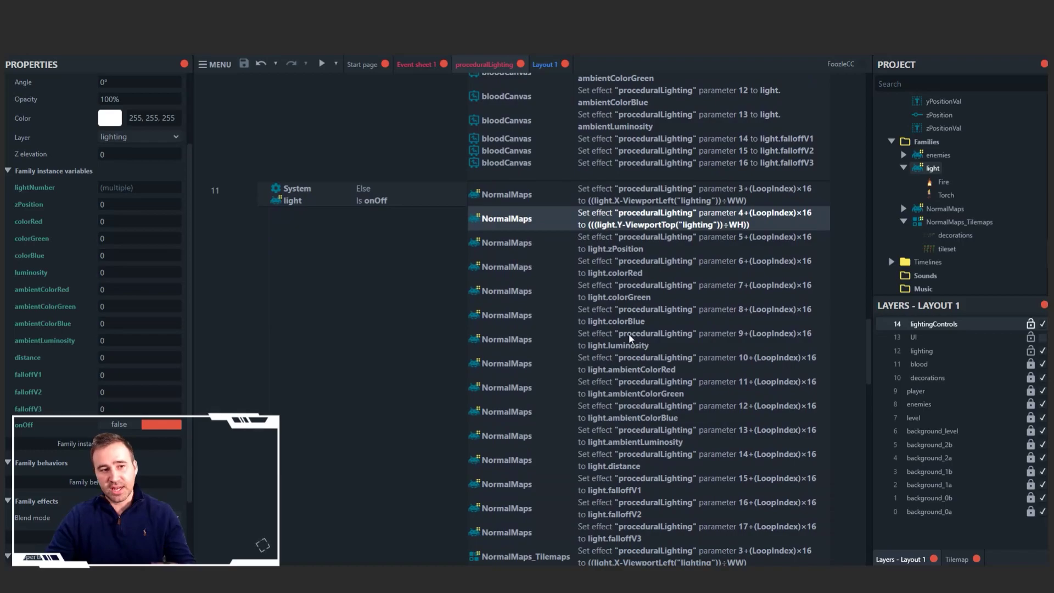
scroll(623, 339, "down", 1)
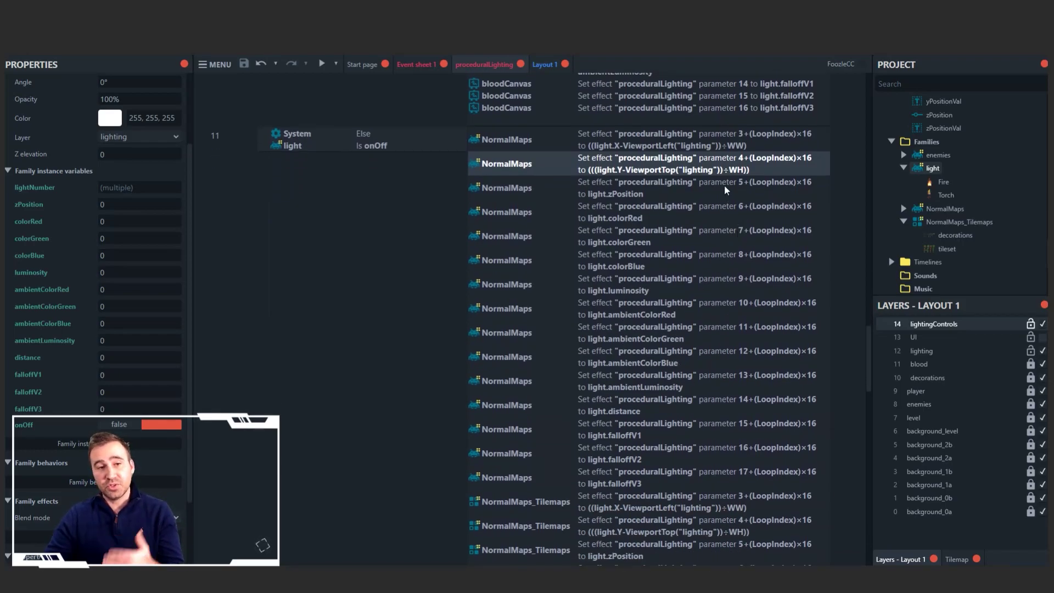
Inspect the parameter index expression 4+(loopindex)*16 in the NormalMaps light Y position action of the Else event
double_click(729, 169)
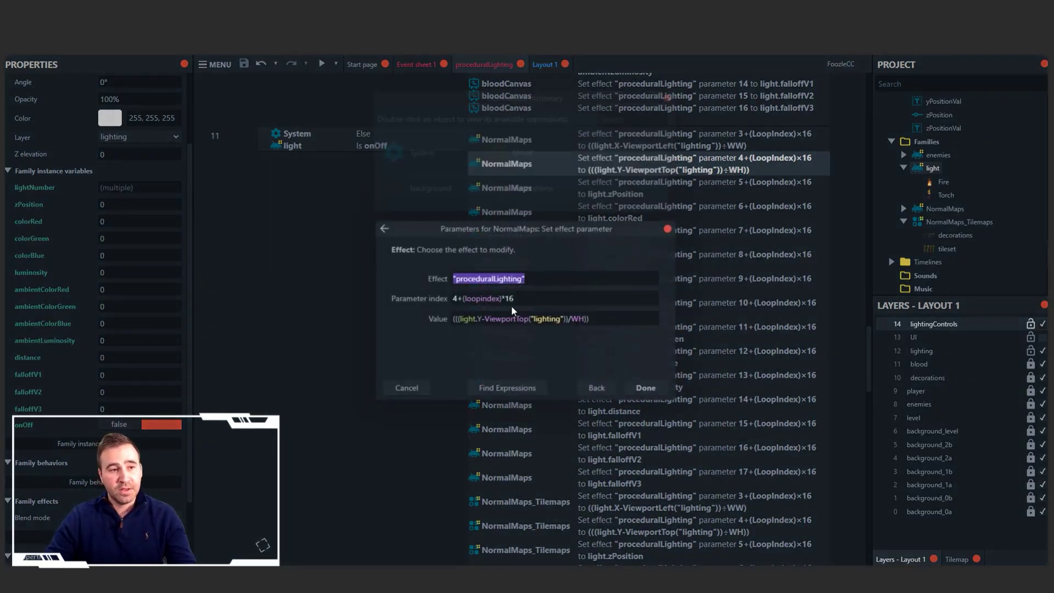
left_click(543, 297)
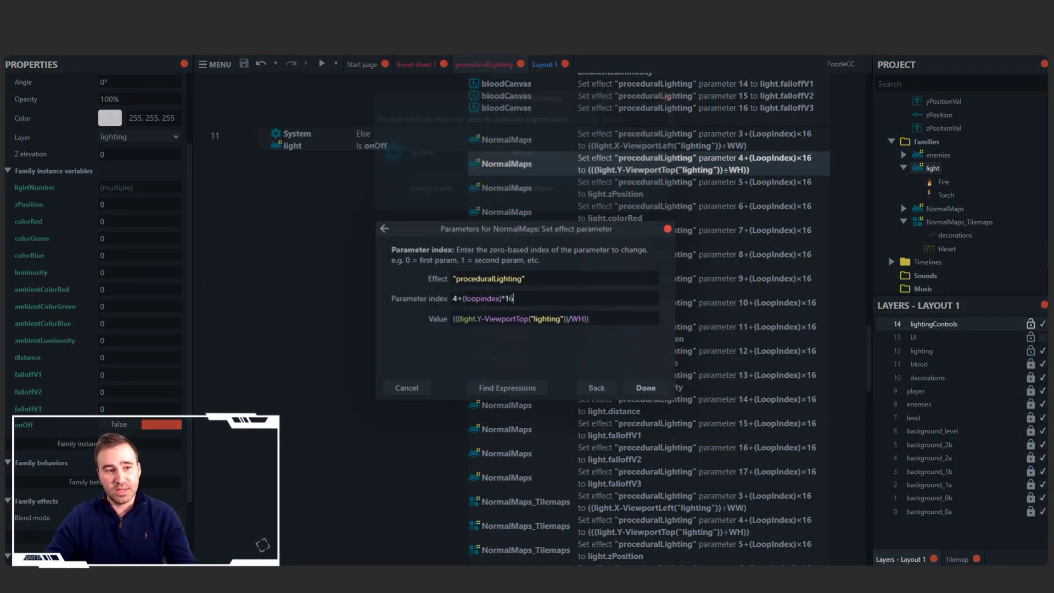
left_click(646, 388)
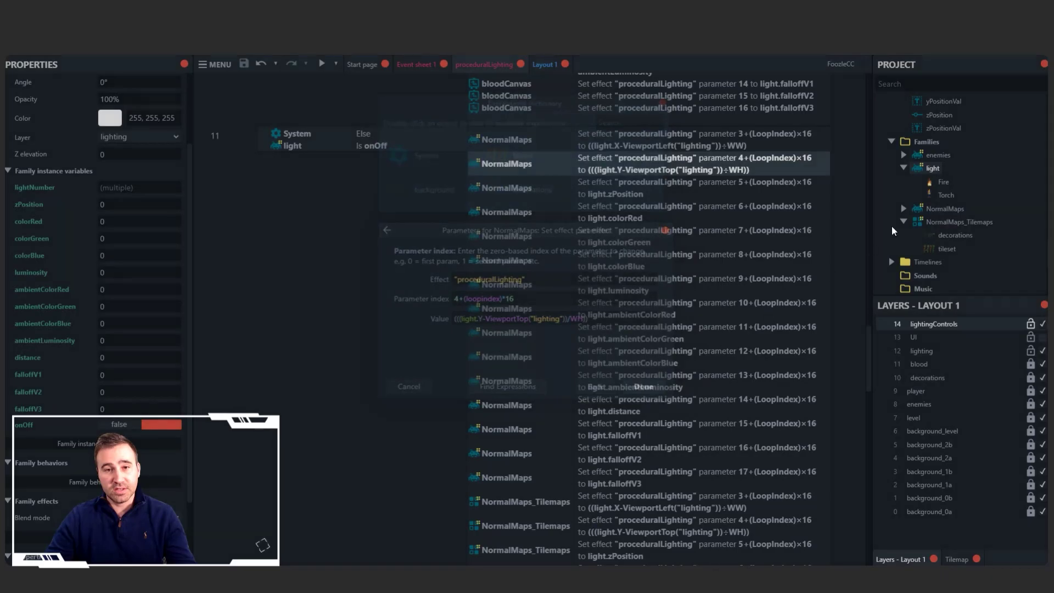
Review how the Light 1, Light 2 and Light 3 parameters repeat in the NormalMaps family's ProceduralLighting effect
left_click(945, 209)
scroll(88, 321, "down", 5)
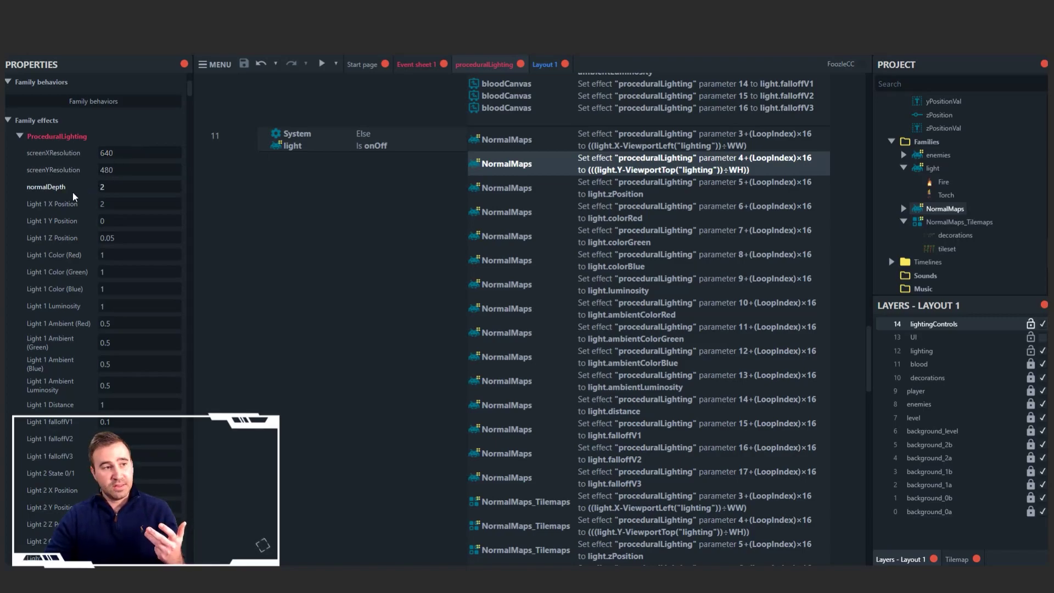
scroll(69, 247, "down", 2)
scroll(70, 275, "down", 9)
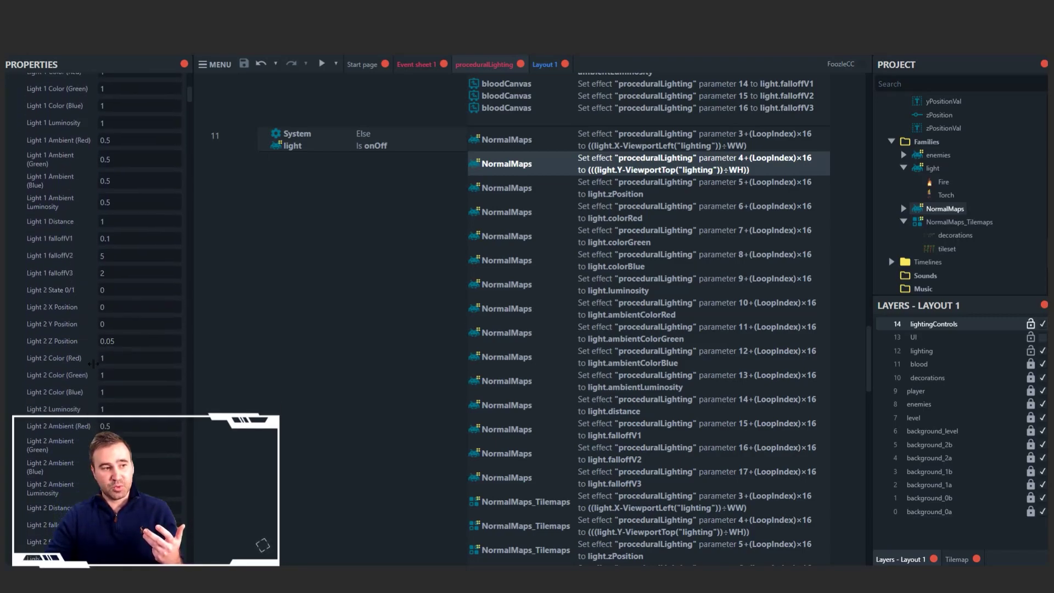
scroll(38, 453, "down", 5)
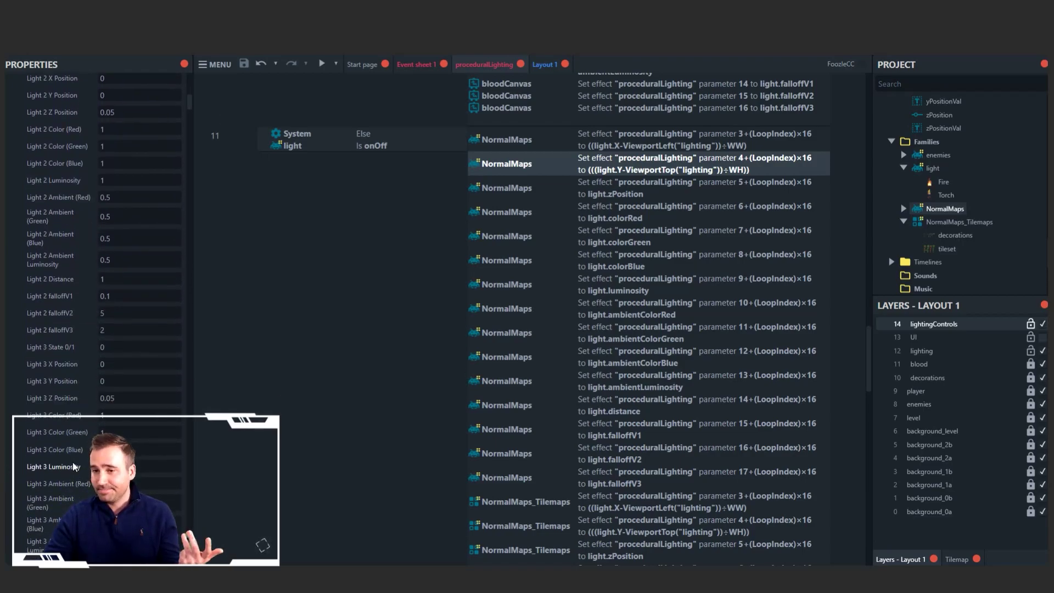
Look through the Else event's remaining LoopIndex actions for NormalMaps, NormalMaps_Tilemaps and bloodCanvas
scroll(674, 389, "down", 3)
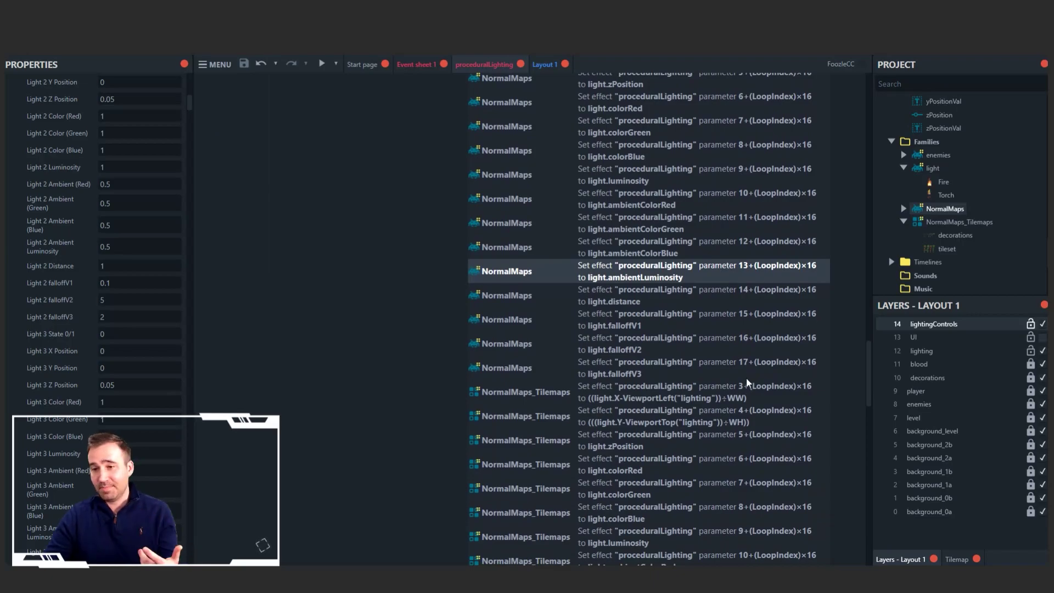
scroll(746, 378, "down", 5)
scroll(747, 379, "down", 10)
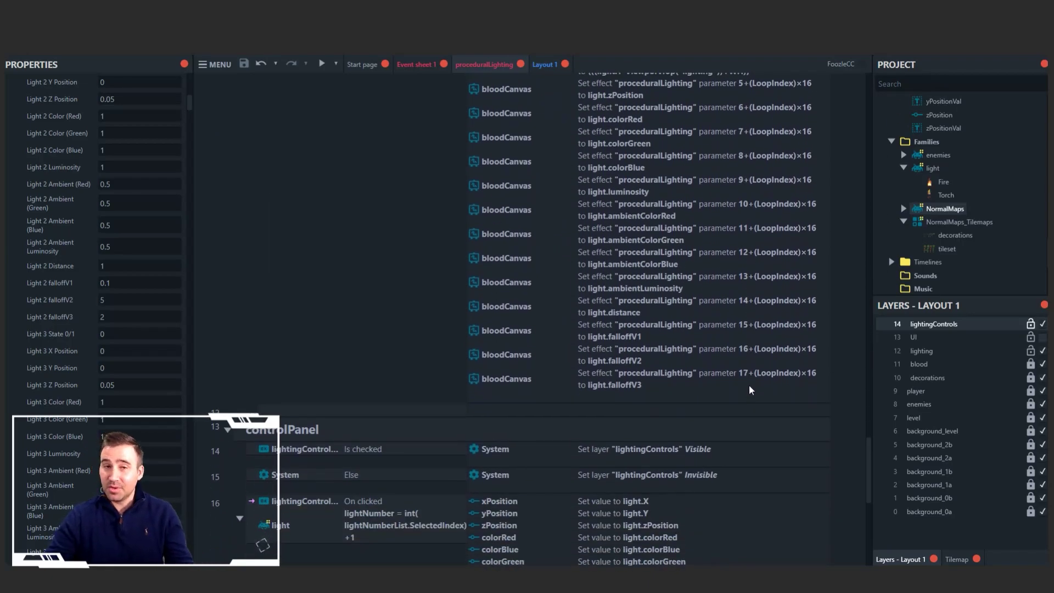
Review the controlPanel group's events for lightingControls layer visibility, slider and text values, and the onOff checkbox
scroll(746, 397, "down", 3)
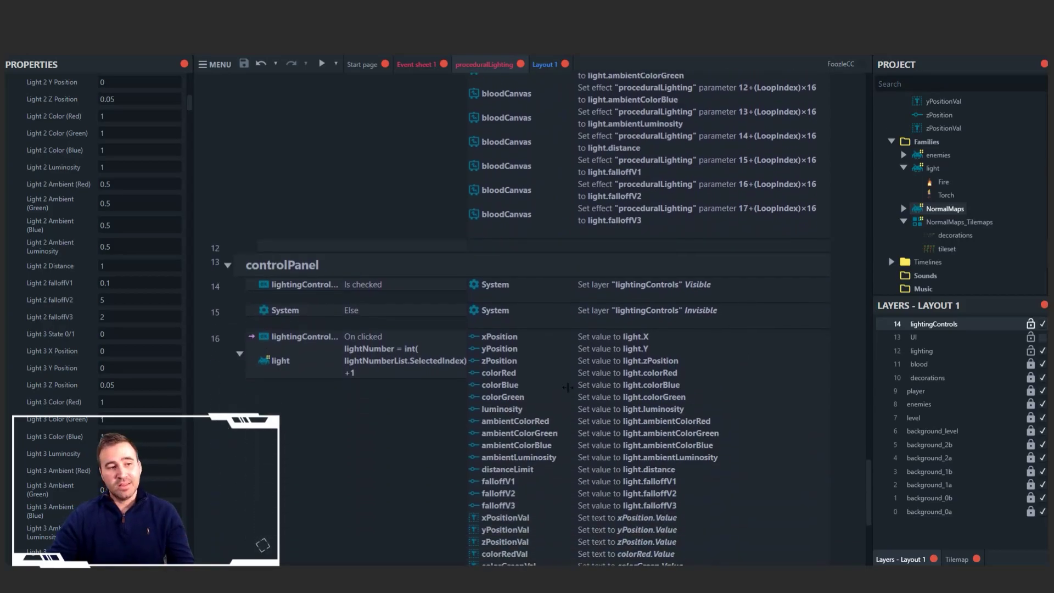
scroll(586, 304, "down", 1)
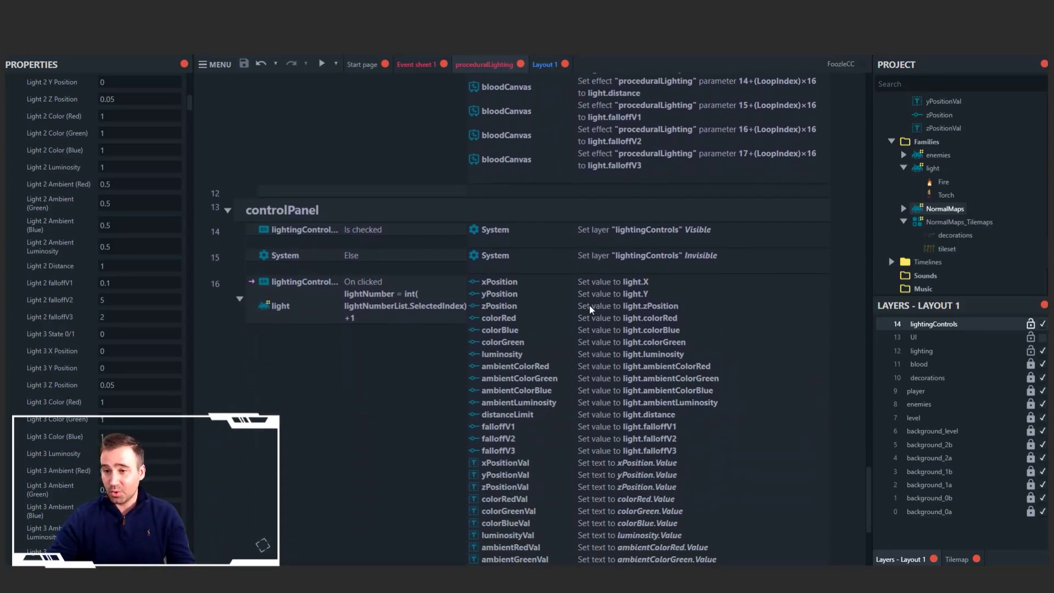
scroll(589, 306, "down", 3)
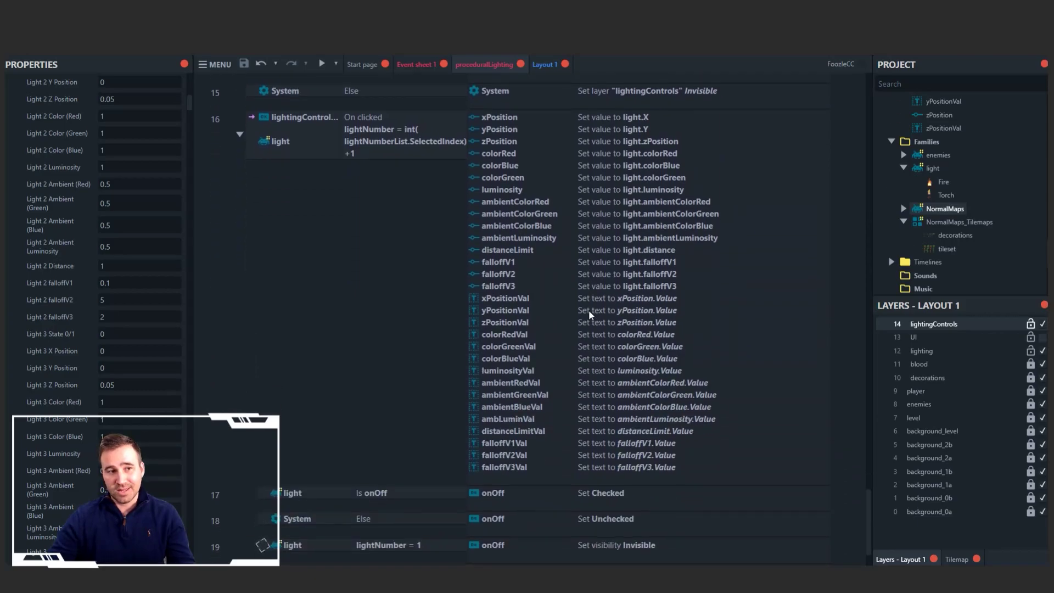
scroll(588, 290, "down", 2)
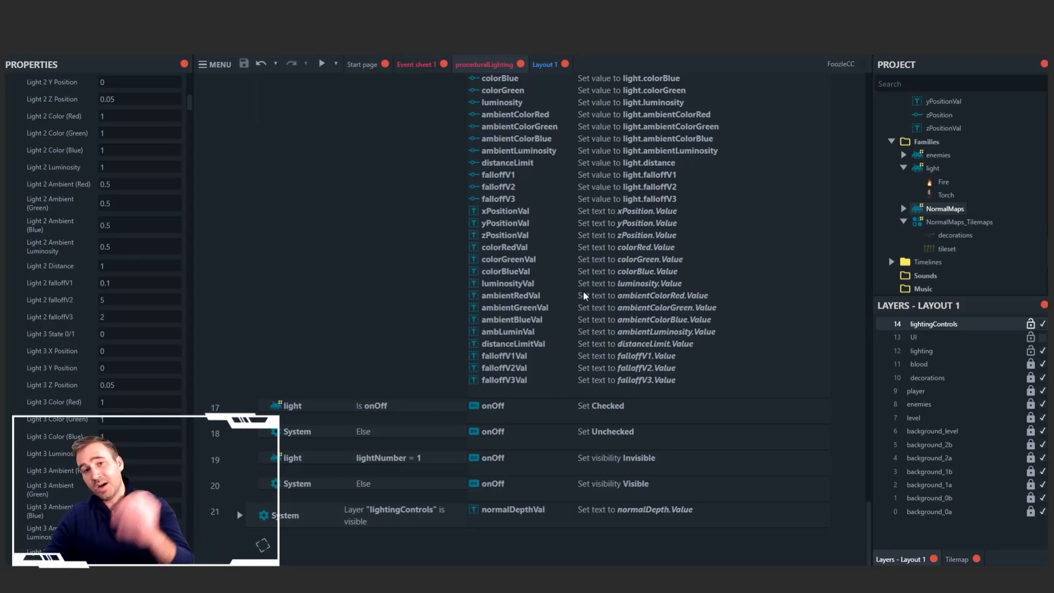
Go back from the controlPanel group over the bloodCanvas and NormalMaps_Tilemaps effect parameter actions in the proceduralLighting event sheet
scroll(582, 301, "up", 5)
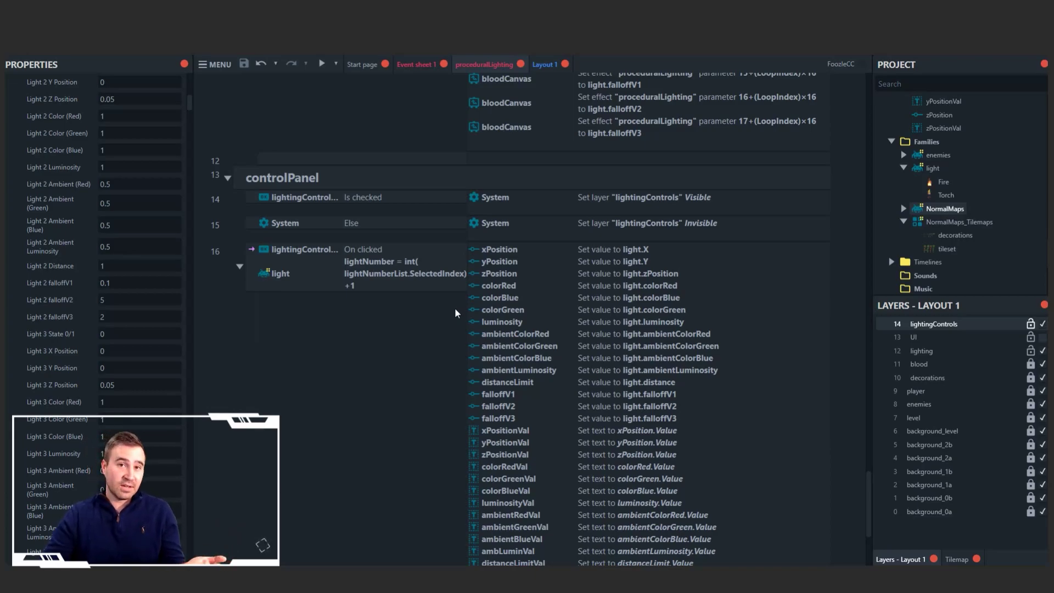
scroll(535, 299, "up", 3)
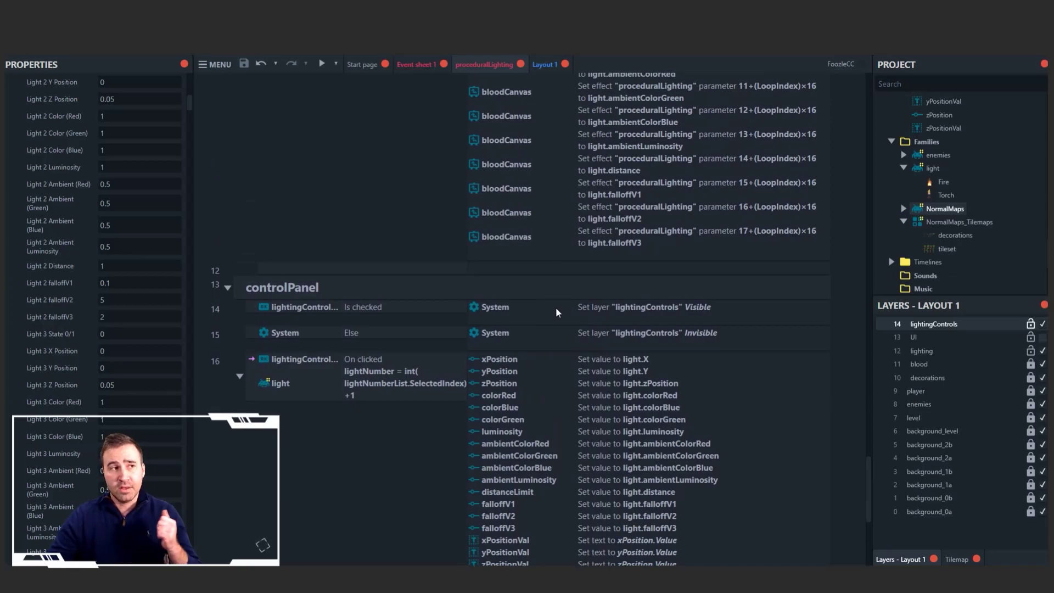
scroll(594, 303, "up", 3)
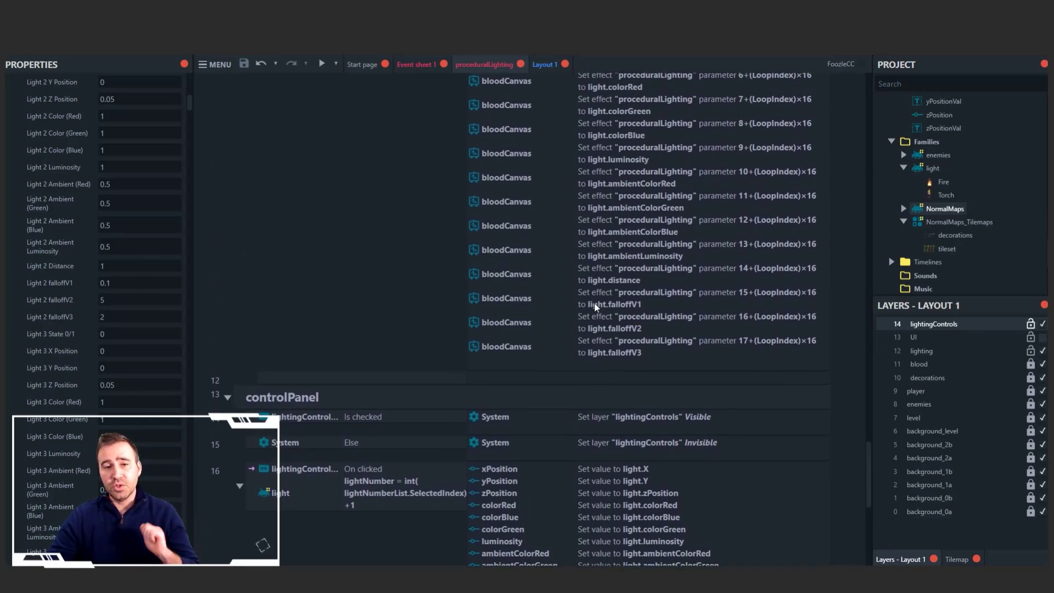
scroll(595, 307, "up", 6)
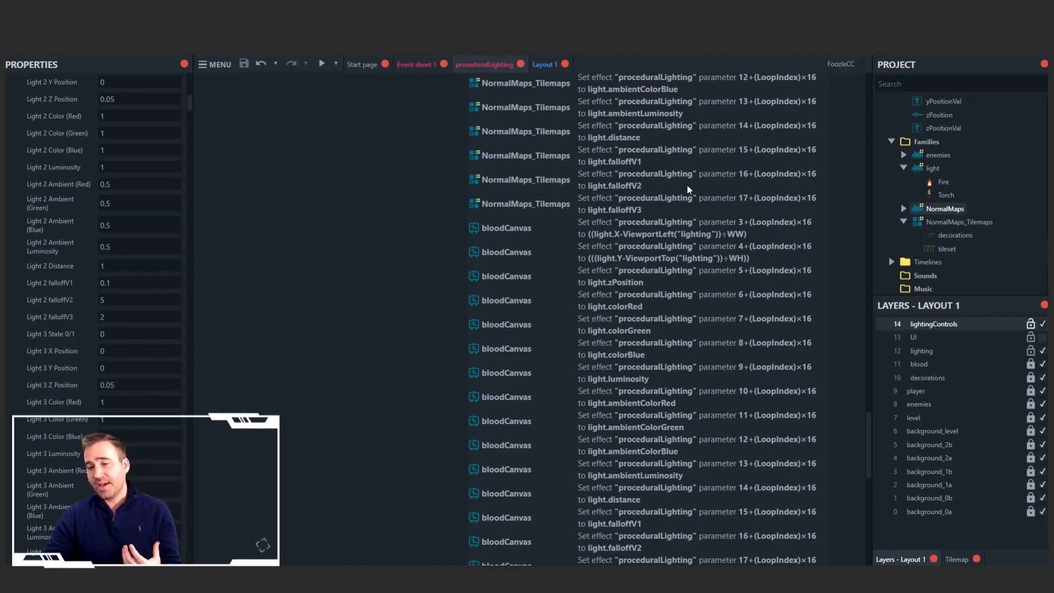
scroll(686, 190, "up", 15)
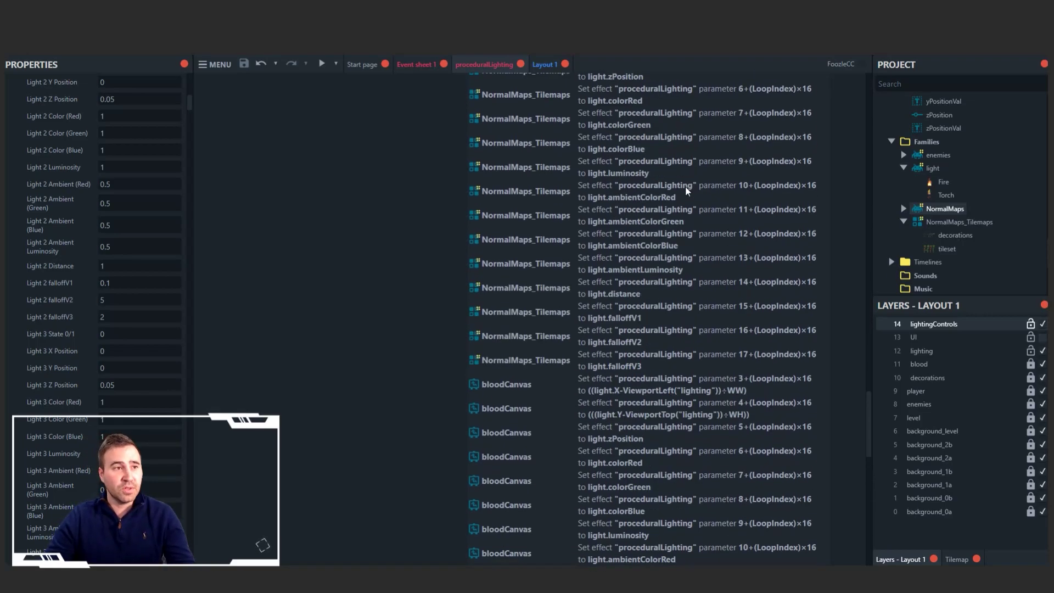
Preview the project, run and jump the player through the lit level, and close the preview
left_click(322, 64)
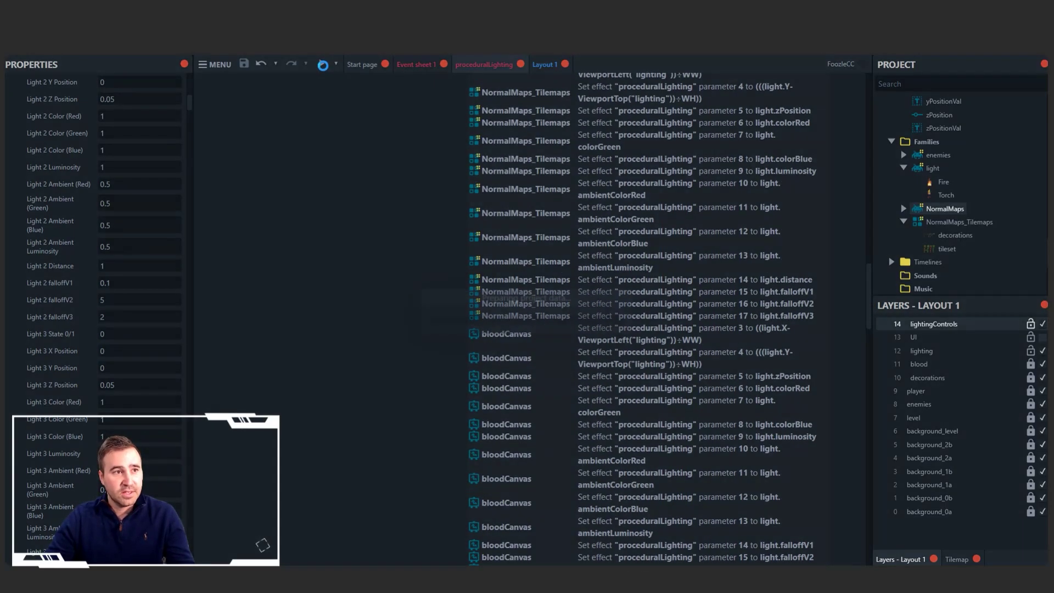
key("Right")
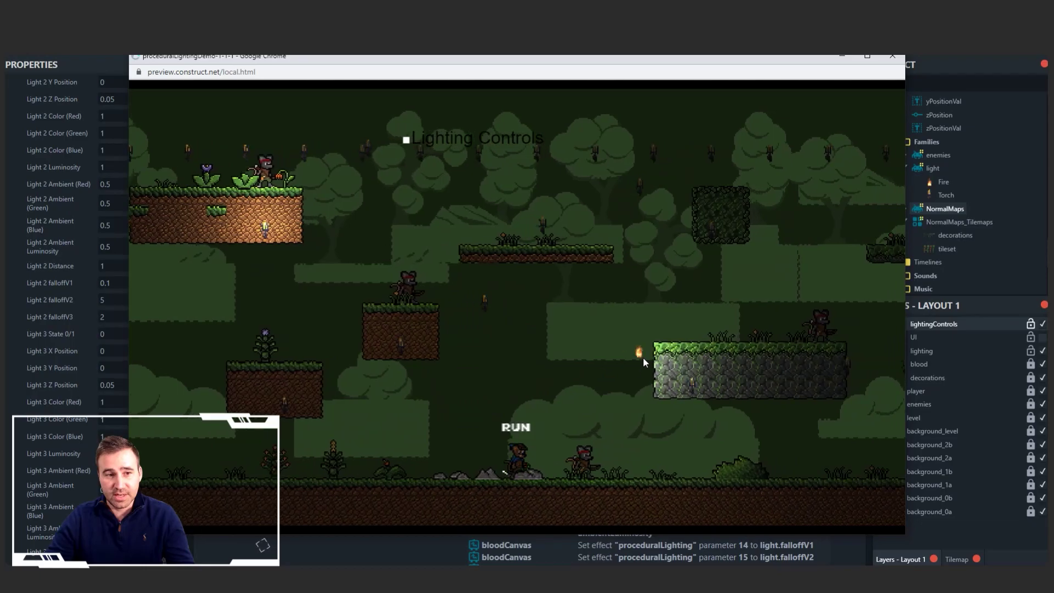
key("Up")
key("Up")
key("Left")
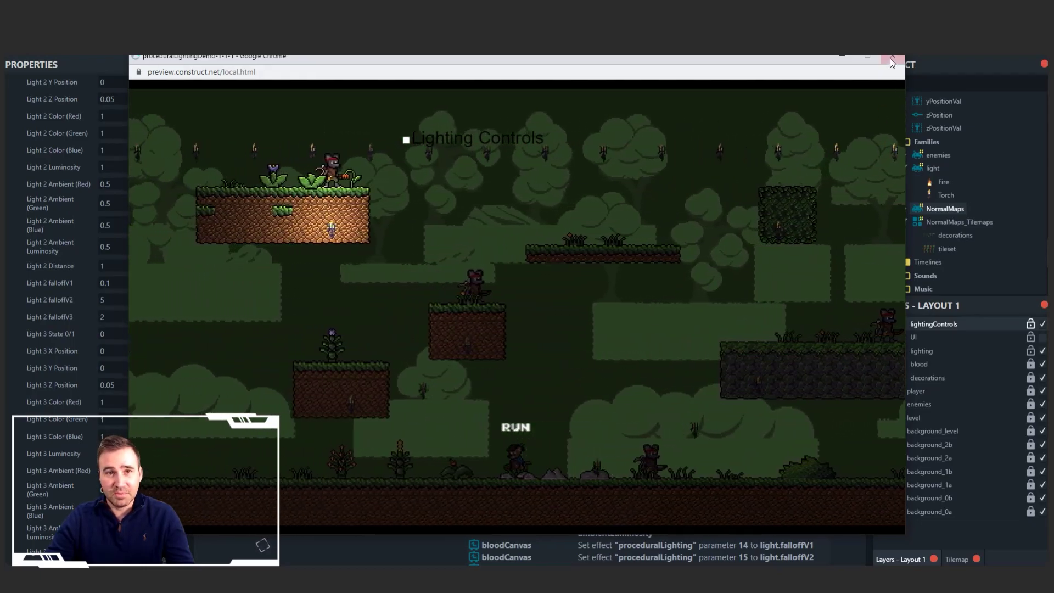
left_click(890, 58)
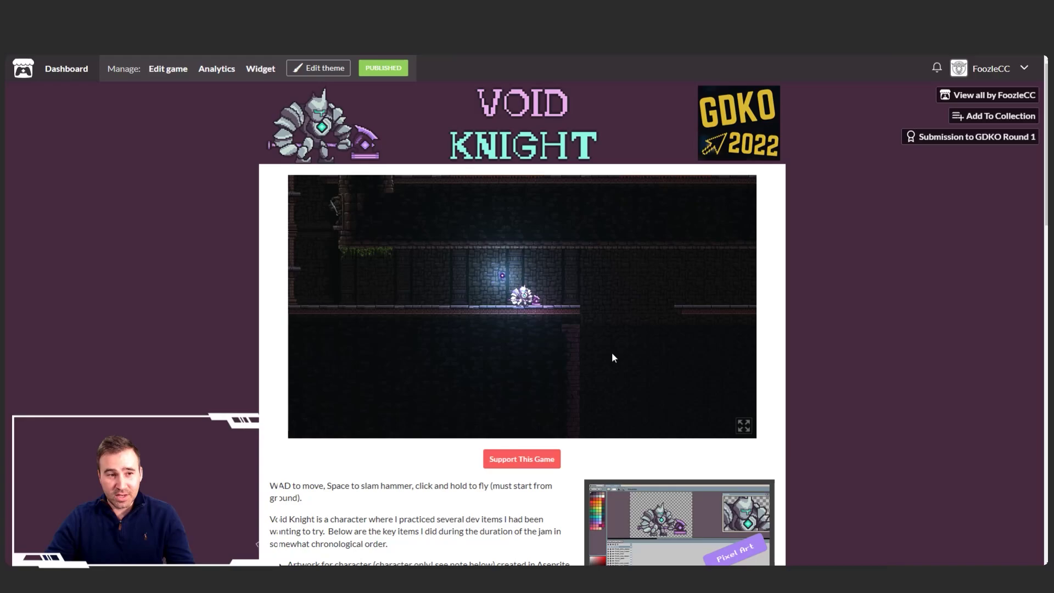
Switch to the Void Knight itch.io page and fly the knight around to demonstrate the lighting in the game
mouse_move(613, 357)
left_mouse_down()
mouse_move(631, 294)
mouse_move(607, 321)
left_mouse_up()
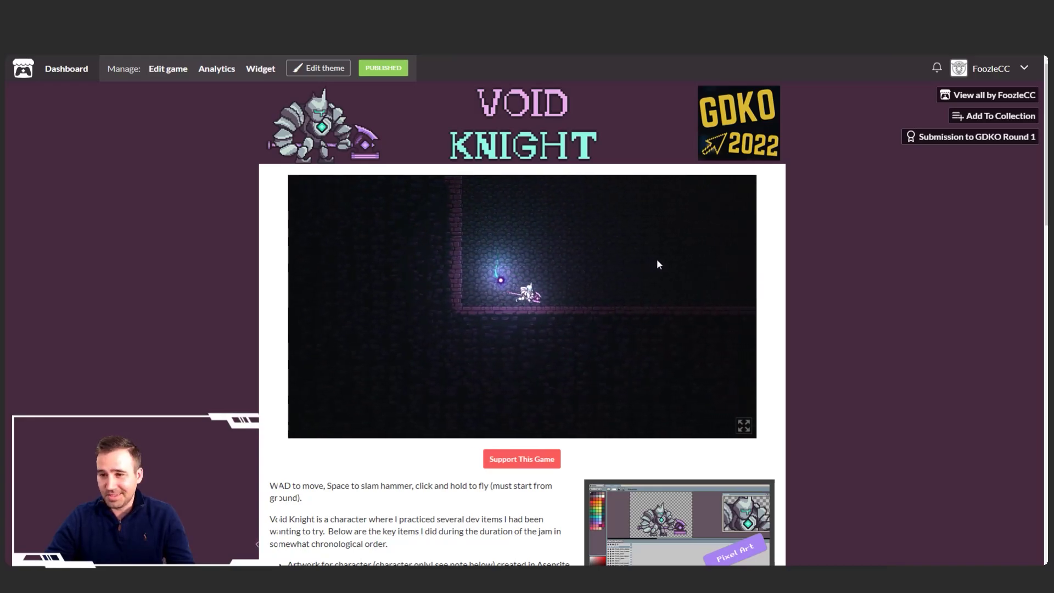
key("d")
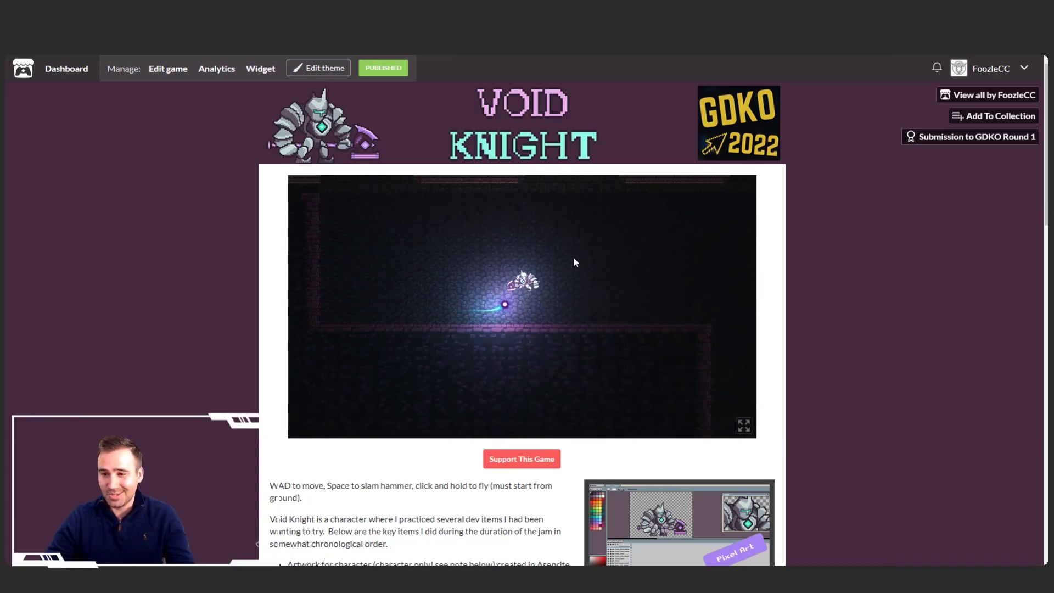
key("space")
key("a")
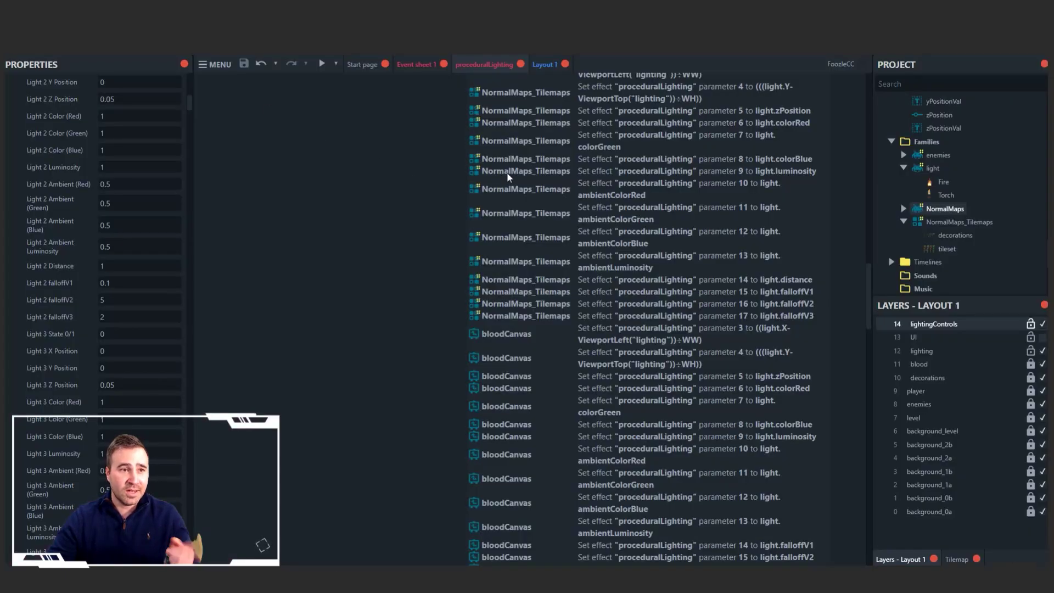
Show the DARCSS theme in Construct 3's Addon manager and view its itch.io page as far as the purchase section
left_click(507, 172)
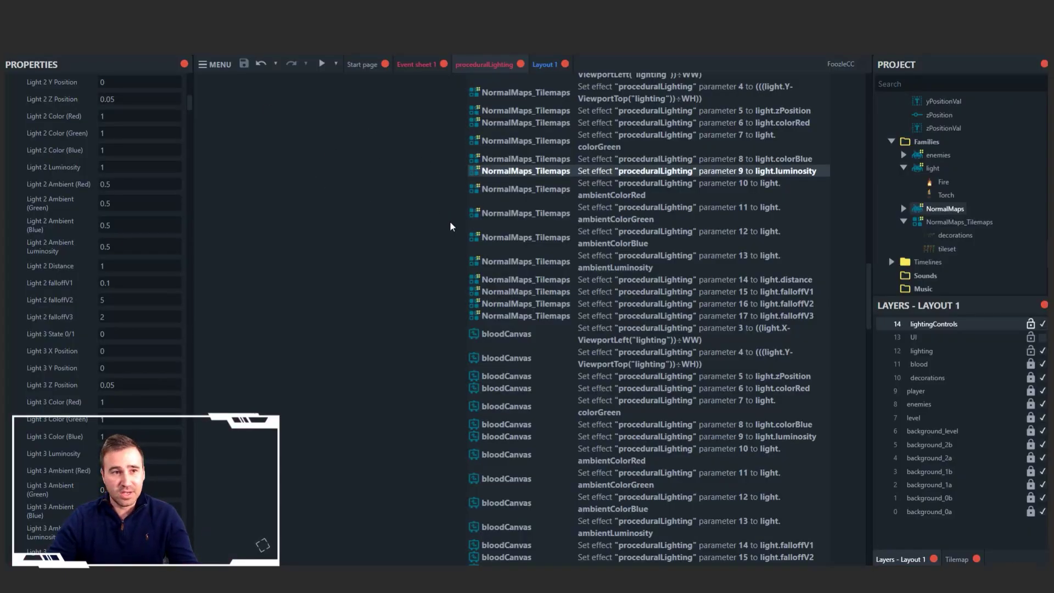
scroll(449, 221, "up", 5)
left_click(211, 66)
mouse_move(241, 124)
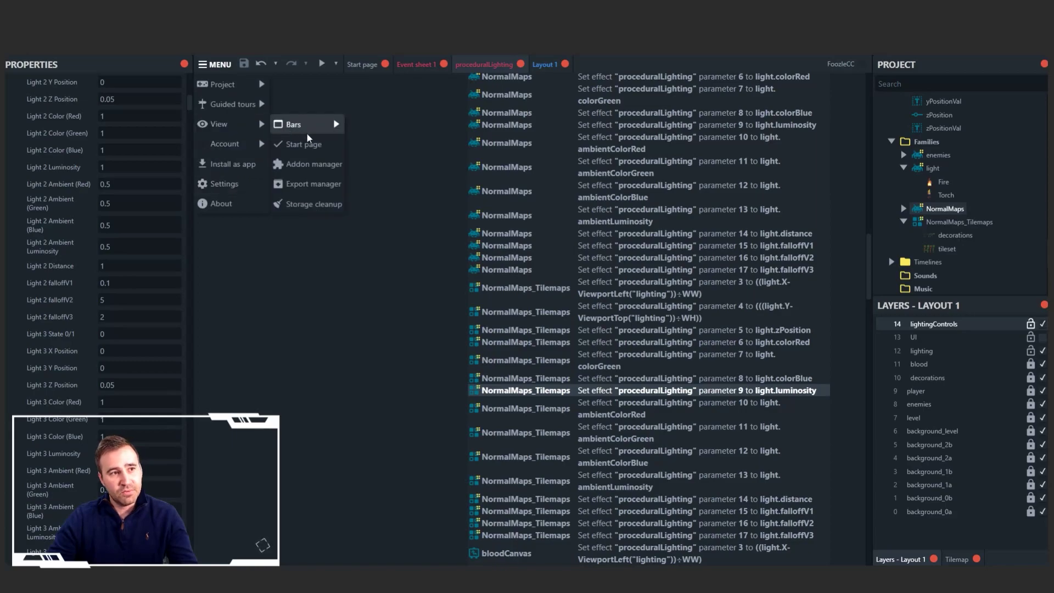
left_click(311, 164)
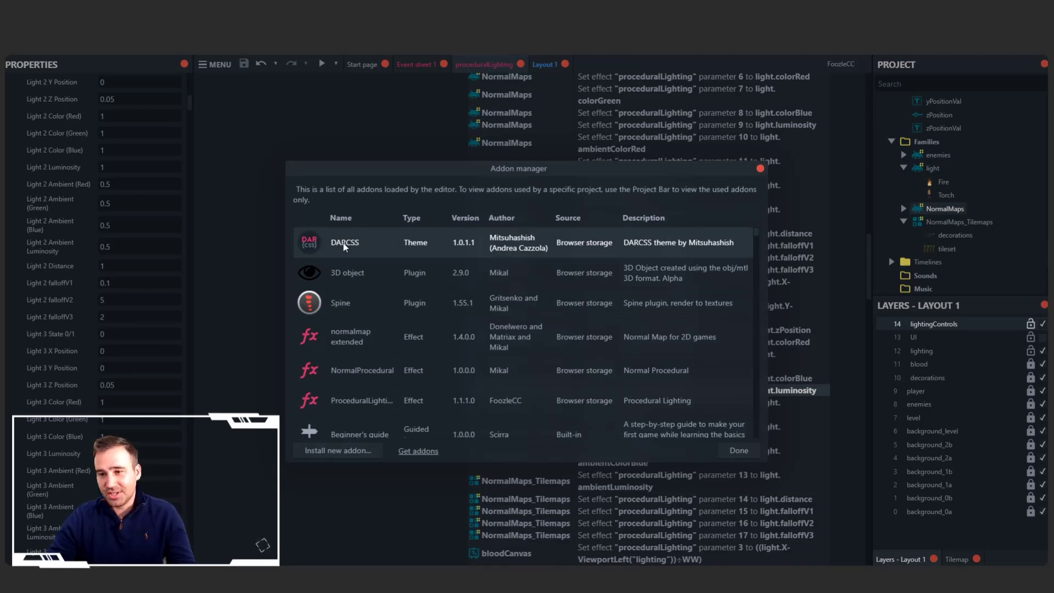
left_click(760, 170)
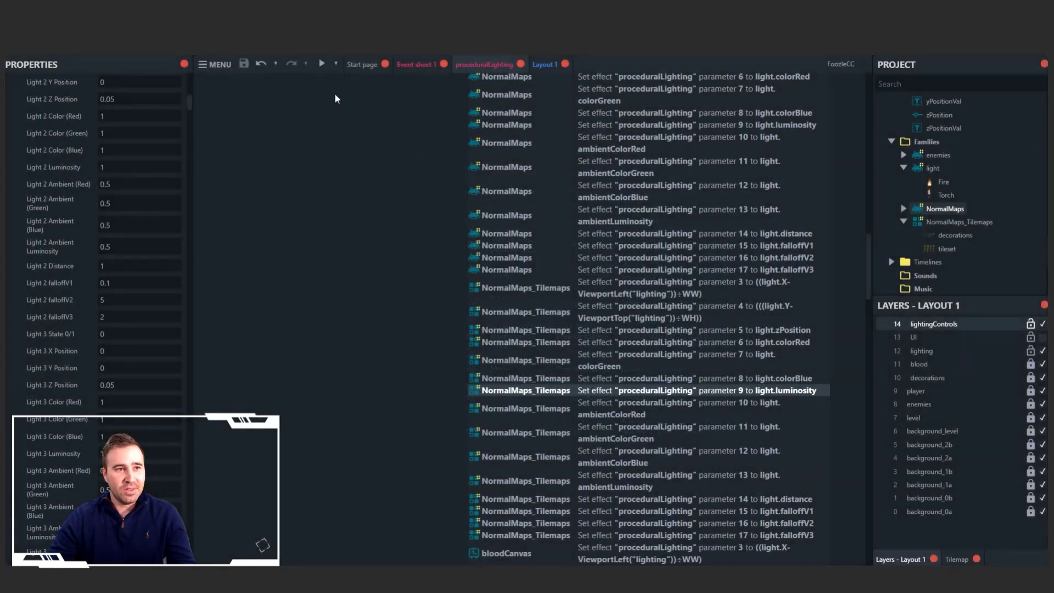
key("alt+Tab")
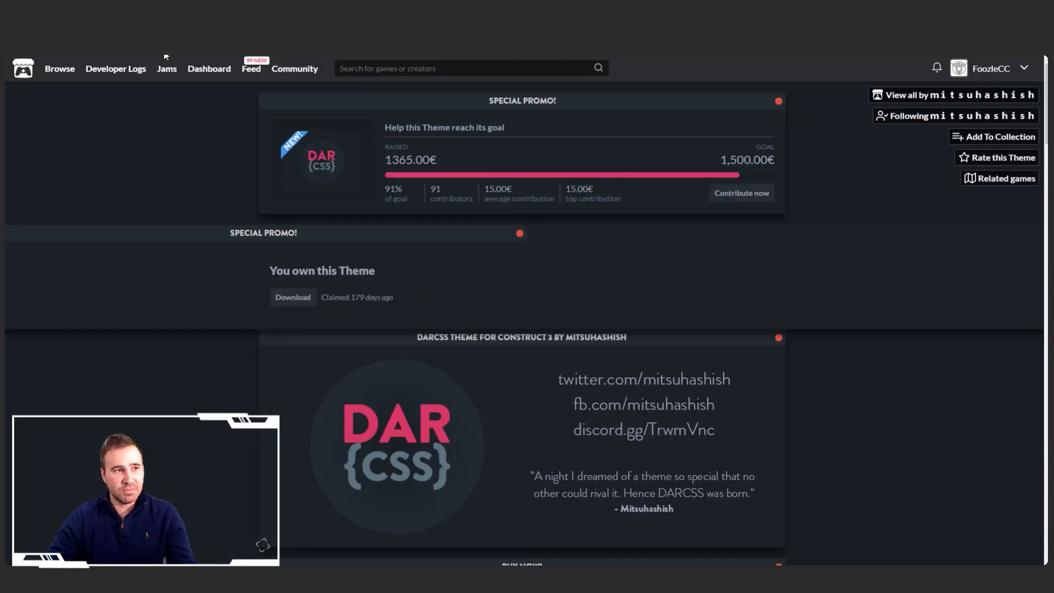
scroll(545, 292, "down", 5)
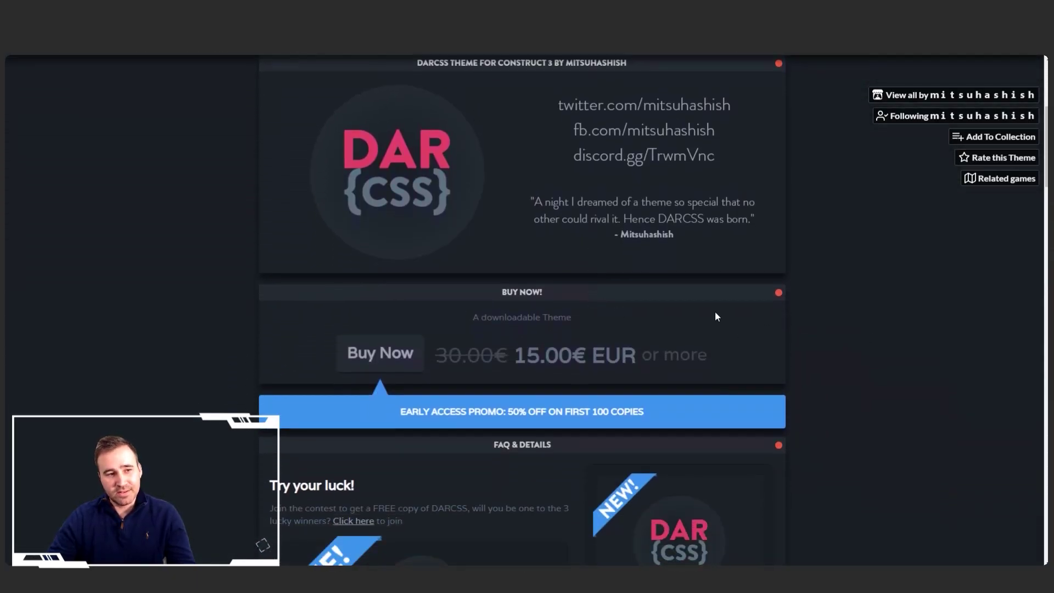